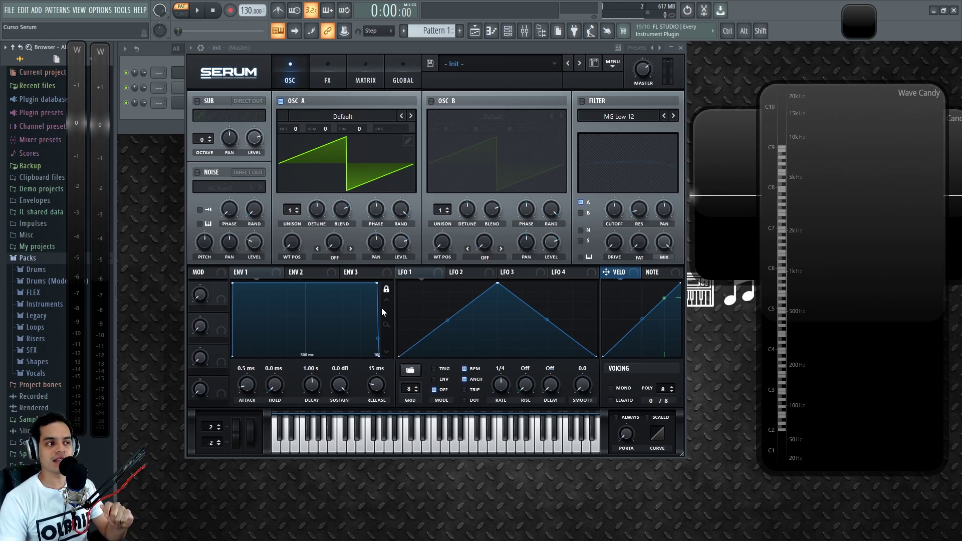
Move the Serum window slightly aside and reinitialize its preset
{"action": "left_click", "coordinate": [345, 255]}
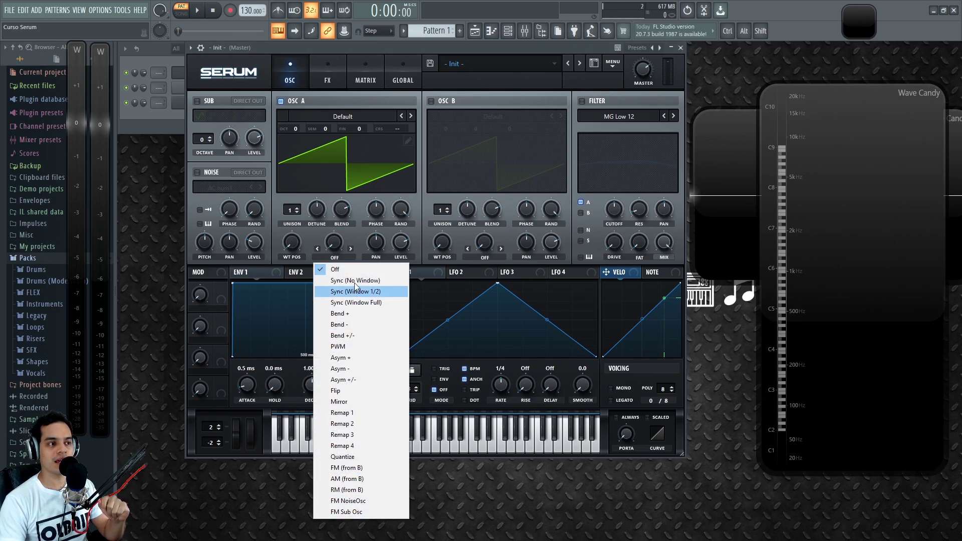
{"action": "left_click_drag", "start_coordinate": [474, 49], "coordinate": [489, 52]}
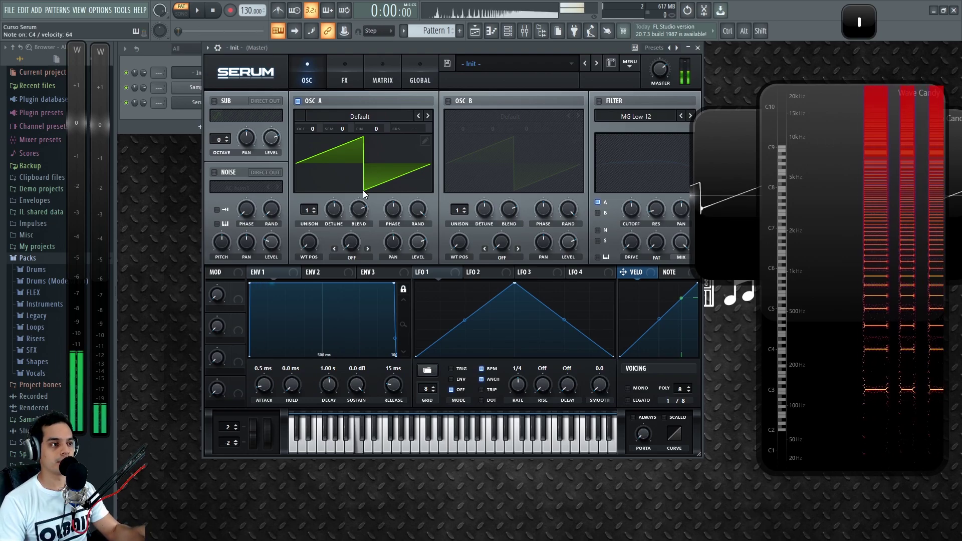
{"action": "left_click", "coordinate": [631, 63]}
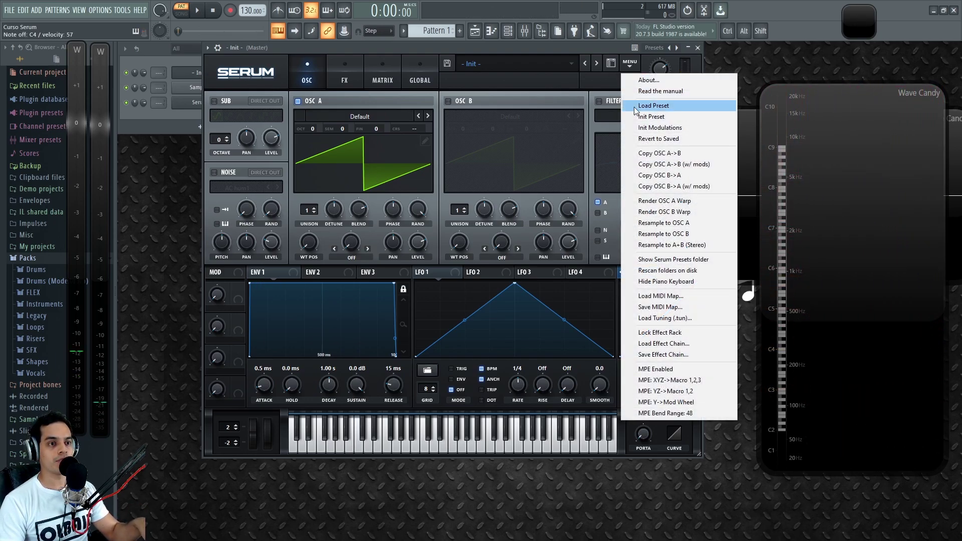
{"action": "left_click", "coordinate": [669, 116]}
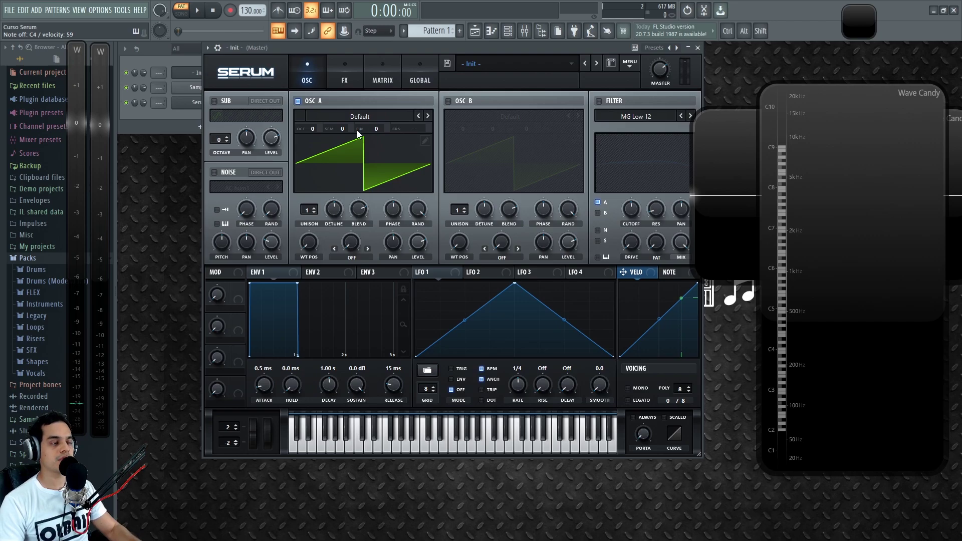
Set oscillator A's warp mode to Sync (No Window)
{"action": "left_click", "coordinate": [352, 257]}
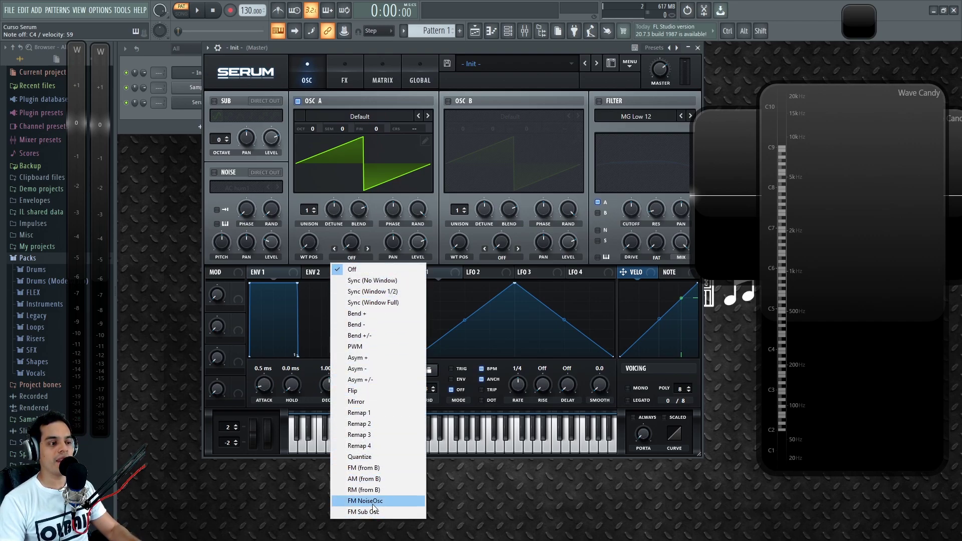
{"action": "left_click", "coordinate": [350, 265]}
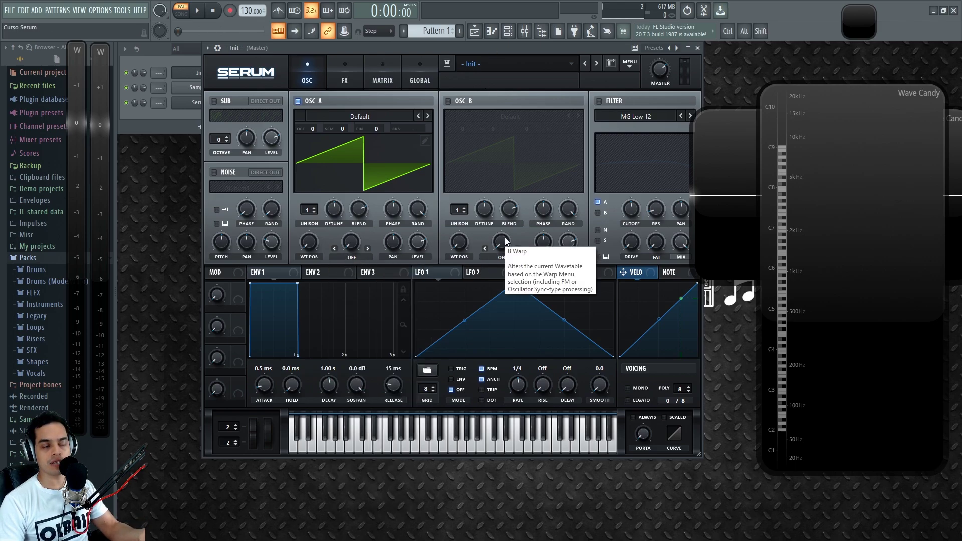
{"action": "left_click", "coordinate": [351, 255]}
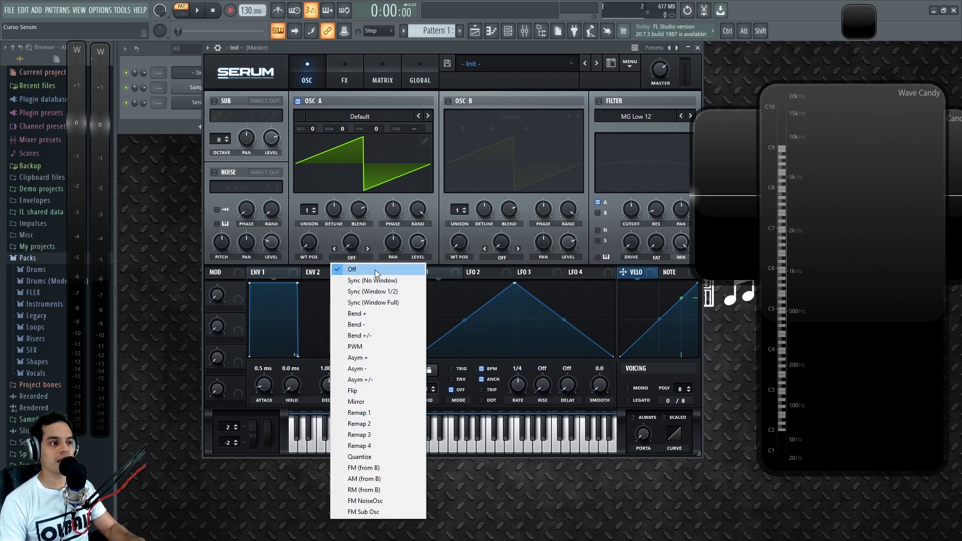
{"action": "left_click", "coordinate": [378, 280]}
{"action": "left_click", "coordinate": [356, 259]}
{"action": "left_click", "coordinate": [440, 71]}
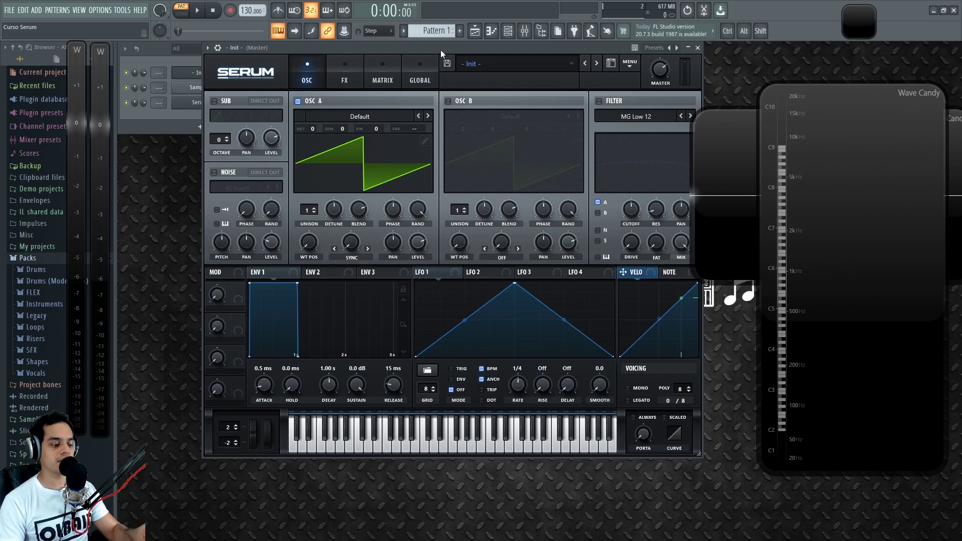
Try oscillator A's warp control and its neighbouring warp modes, returning to Sync (No Window)
{"action": "mouse_move", "coordinate": [351, 243]}
{"action": "left_mouse_down"}
{"action": "mouse_move", "coordinate": [362, 154]}
{"action": "mouse_move", "coordinate": [348, 256]}
{"action": "left_mouse_up"}
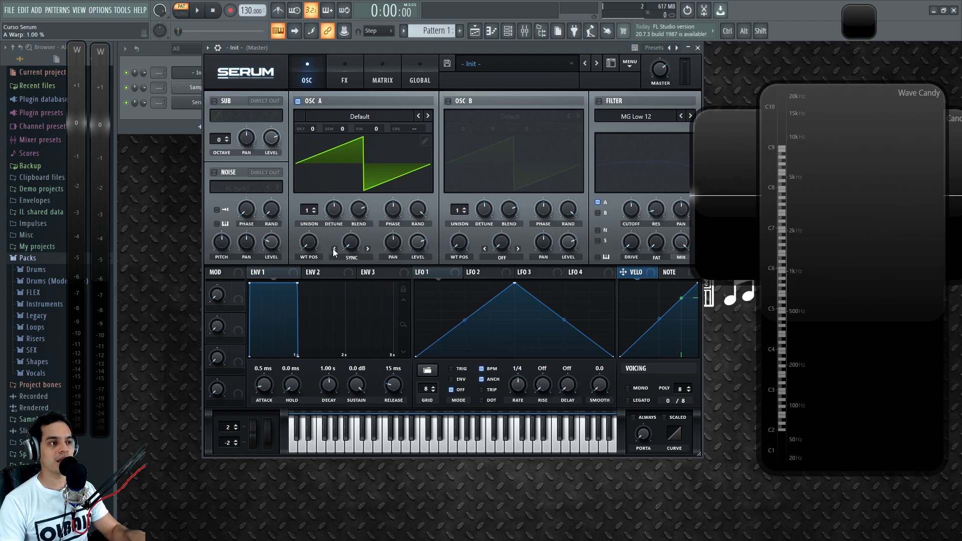
{"action": "left_click", "coordinate": [368, 249]}
{"action": "left_click", "coordinate": [368, 248]}
{"action": "left_click", "coordinate": [334, 249]}
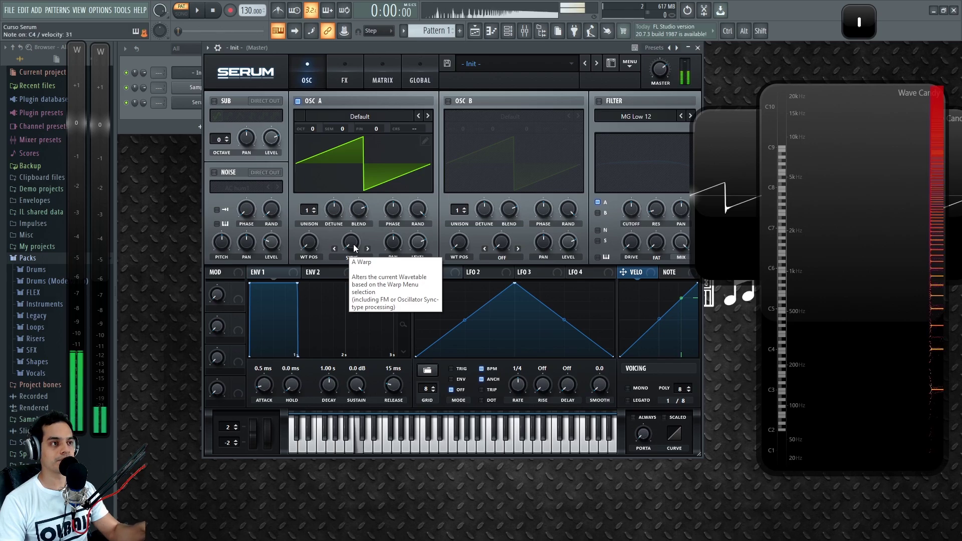
Load the Analog wavetable Basic Shapes into oscillator A and place the Wave Candy oscilloscope over Serum's envelope and LFO area
{"action": "left_click", "coordinate": [338, 120]}
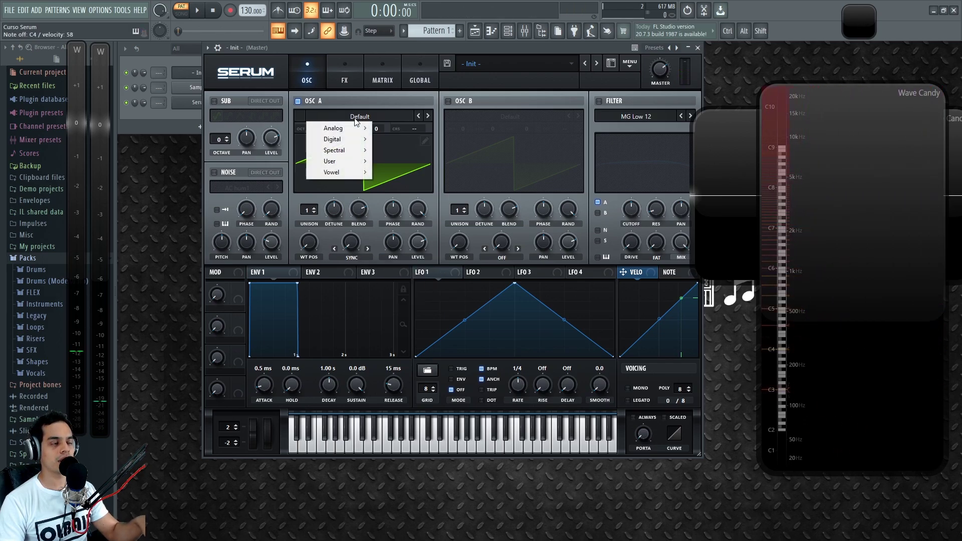
{"action": "mouse_move", "coordinate": [356, 130]}
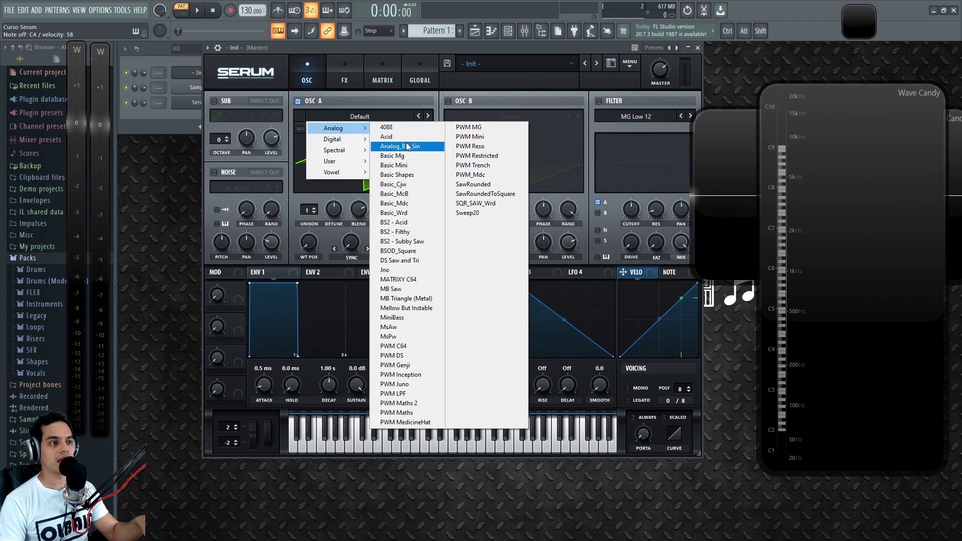
{"action": "left_click", "coordinate": [399, 175]}
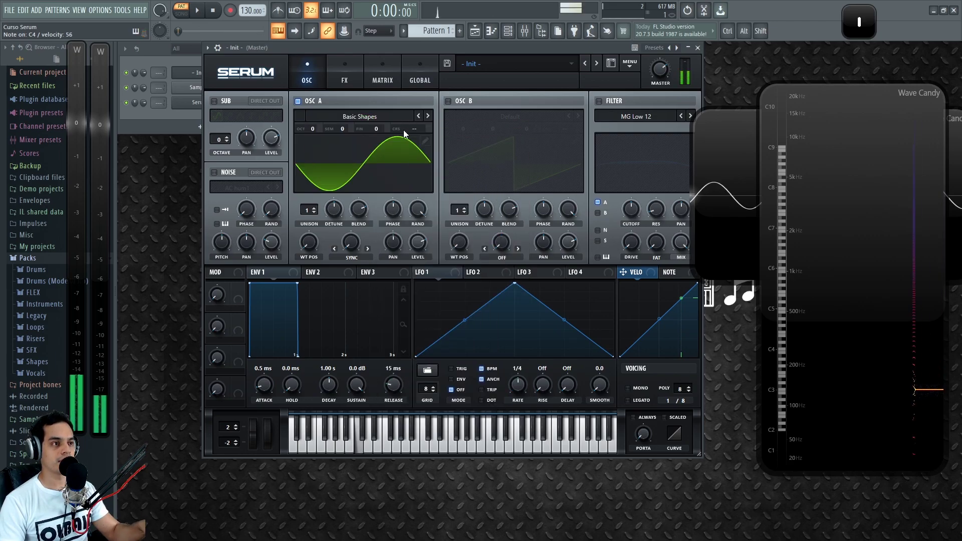
{"action": "left_click_drag", "start_coordinate": [718, 163], "coordinate": [359, 336]}
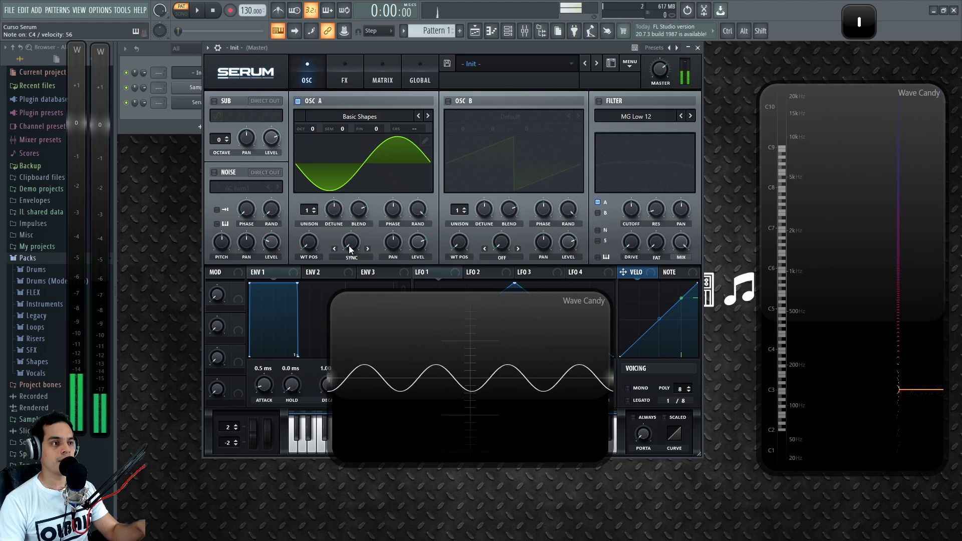
Sweep oscillator A's warp amount in Sync (No Window) mode while playing notes, ending at the maximum
{"action": "mouse_move", "coordinate": [349, 246]}
{"action": "left_mouse_down"}
{"action": "mouse_move", "coordinate": [363, 130]}
{"action": "mouse_move", "coordinate": [356, 244]}
{"action": "left_mouse_up"}
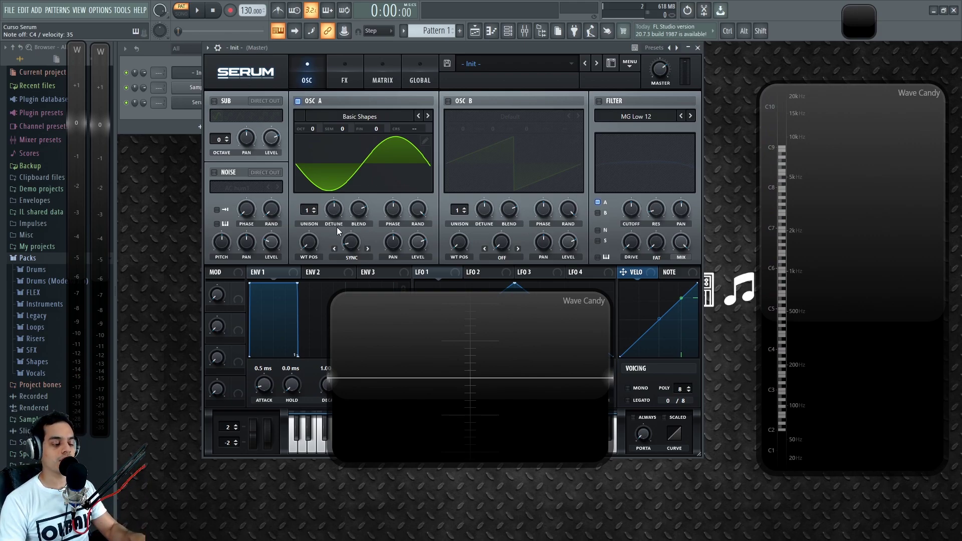
{"action": "mouse_move", "coordinate": [347, 249]}
{"action": "left_mouse_down"}
{"action": "mouse_move", "coordinate": [359, 139]}
{"action": "mouse_move", "coordinate": [351, 231]}
{"action": "left_mouse_up"}
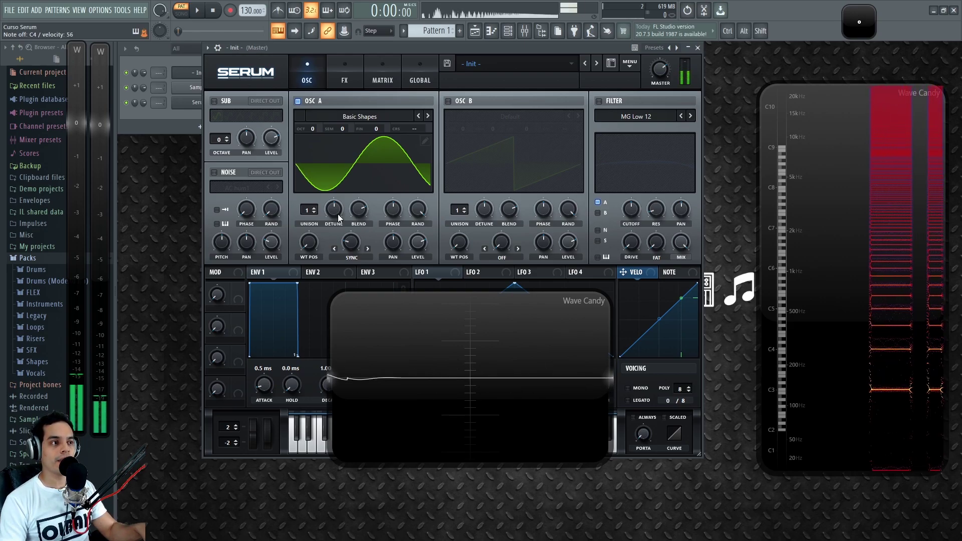
{"action": "left_click_drag", "start_coordinate": [352, 246], "coordinate": [374, 137]}
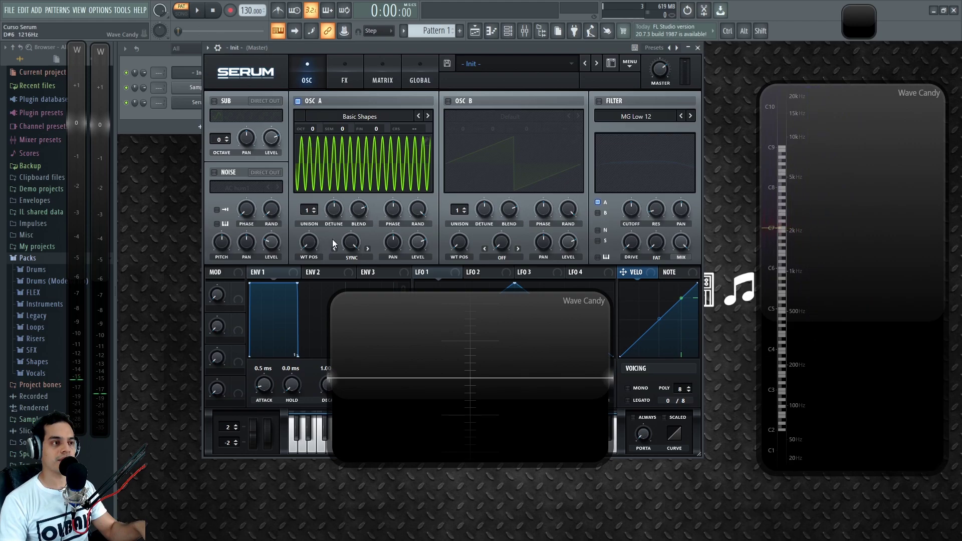
Switch oscillator A's warp mode to Sync (Window 1/2) and sweep the warp amount, ending at about 1%
{"action": "left_click", "coordinate": [351, 257]}
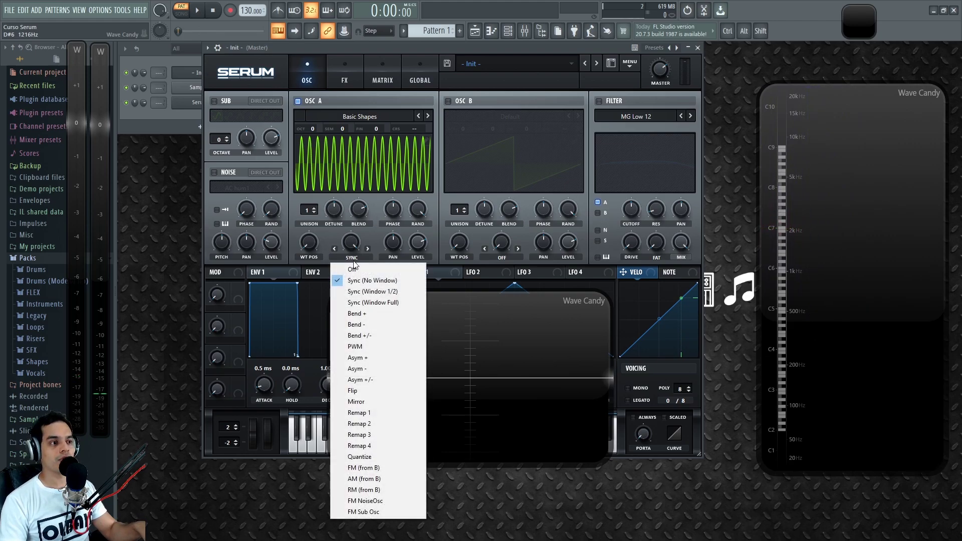
{"action": "left_click", "coordinate": [396, 293]}
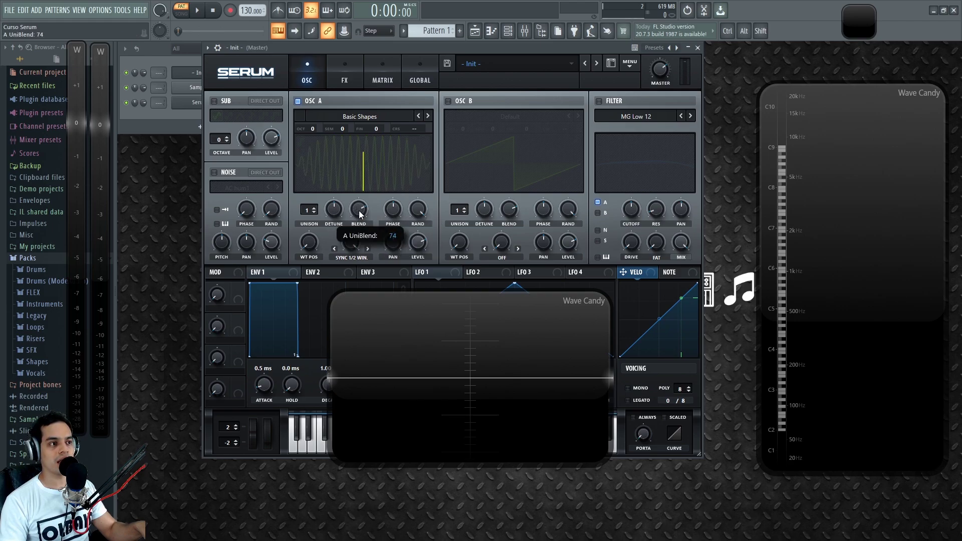
{"action": "left_click_drag", "start_coordinate": [349, 246], "coordinate": [371, 378]}
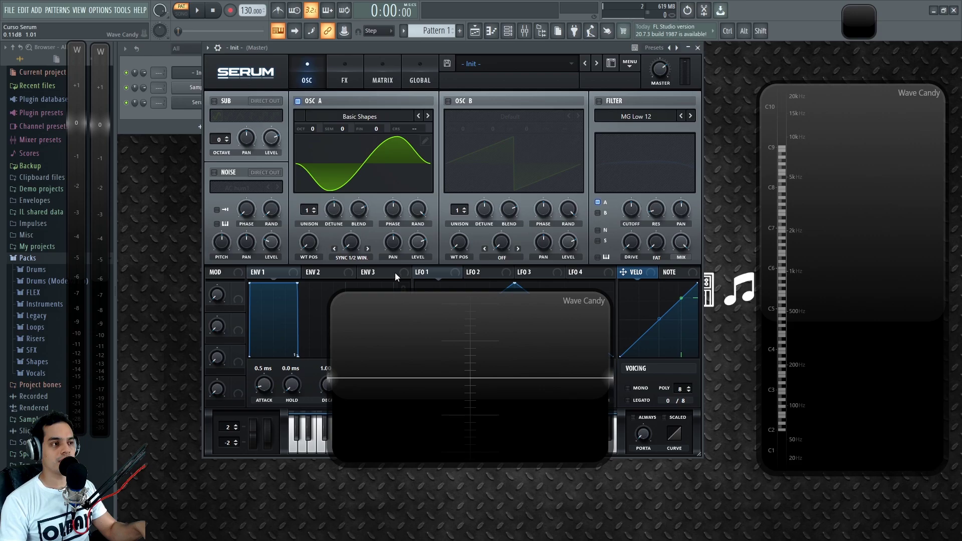
{"action": "left_click_drag", "start_coordinate": [353, 242], "coordinate": [350, 282]}
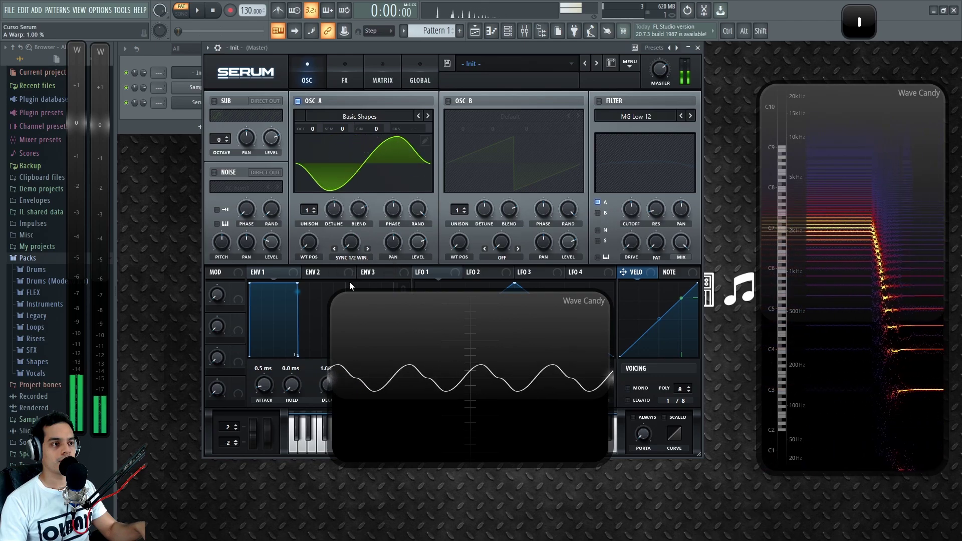
Sweep oscillator A's warp amount up and back to about 1% in Sync (Window Full), comparing it with Sync (Window 1/2)
{"action": "left_click", "coordinate": [368, 248]}
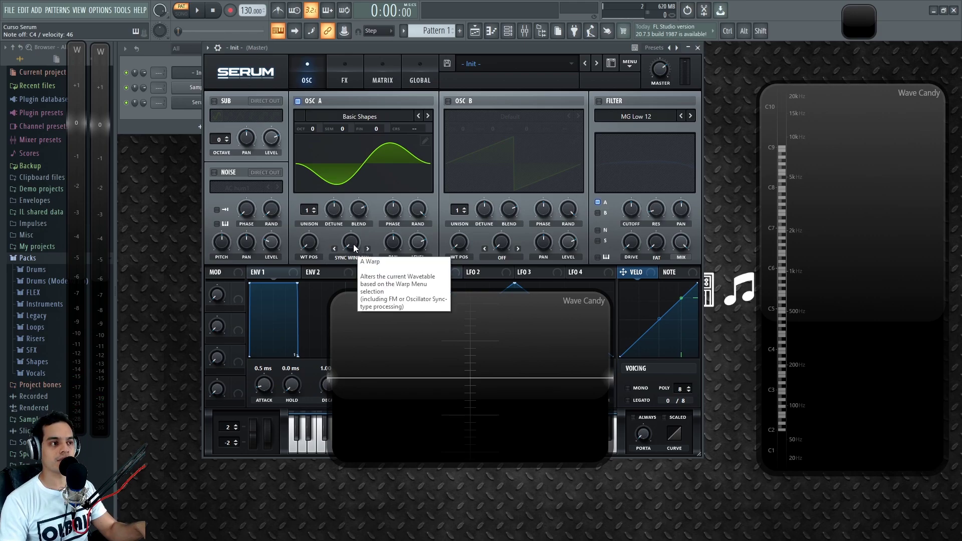
{"action": "left_click_drag", "start_coordinate": [353, 245], "coordinate": [342, 20]}
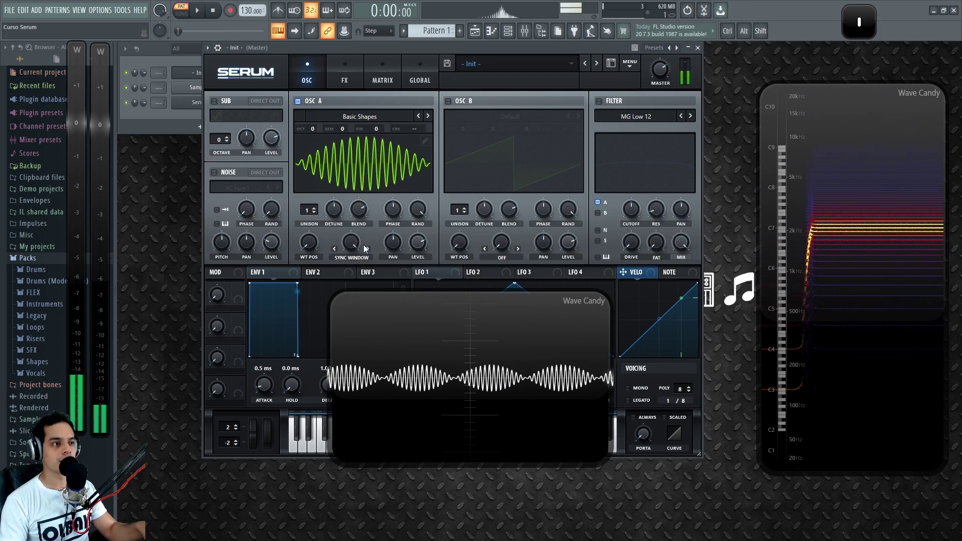
{"action": "left_click", "coordinate": [334, 248]}
{"action": "left_click", "coordinate": [368, 249]}
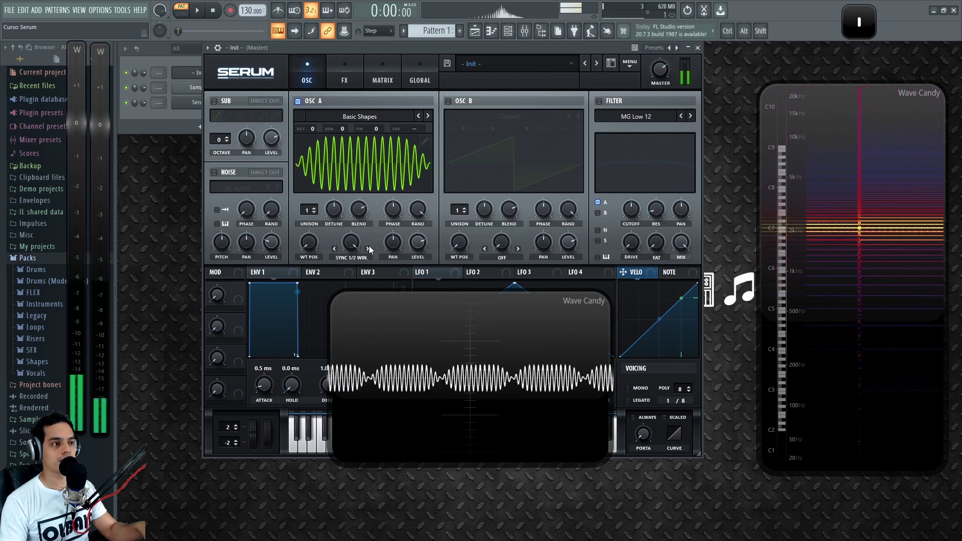
{"action": "left_click_drag", "start_coordinate": [359, 248], "coordinate": [355, 335]}
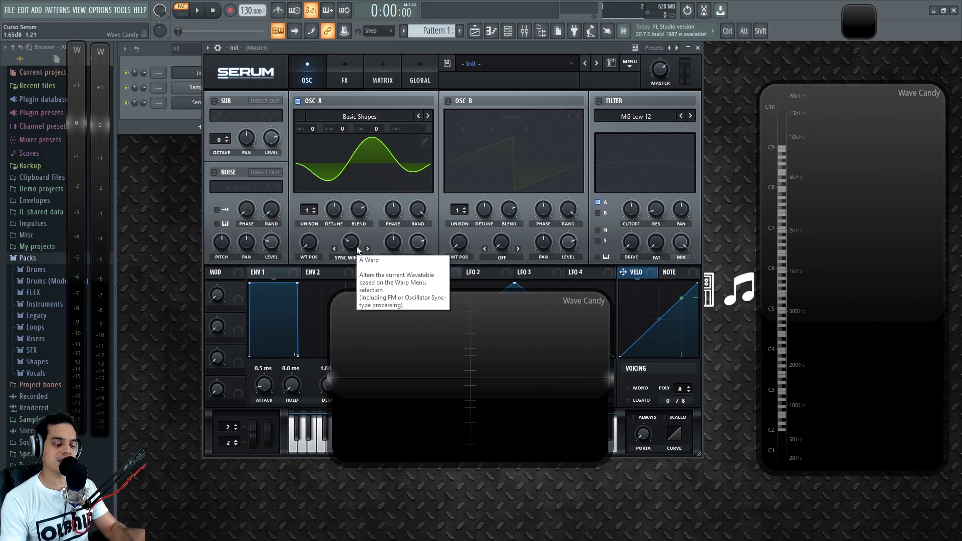
{"action": "left_click_drag", "start_coordinate": [358, 250], "coordinate": [352, 264]}
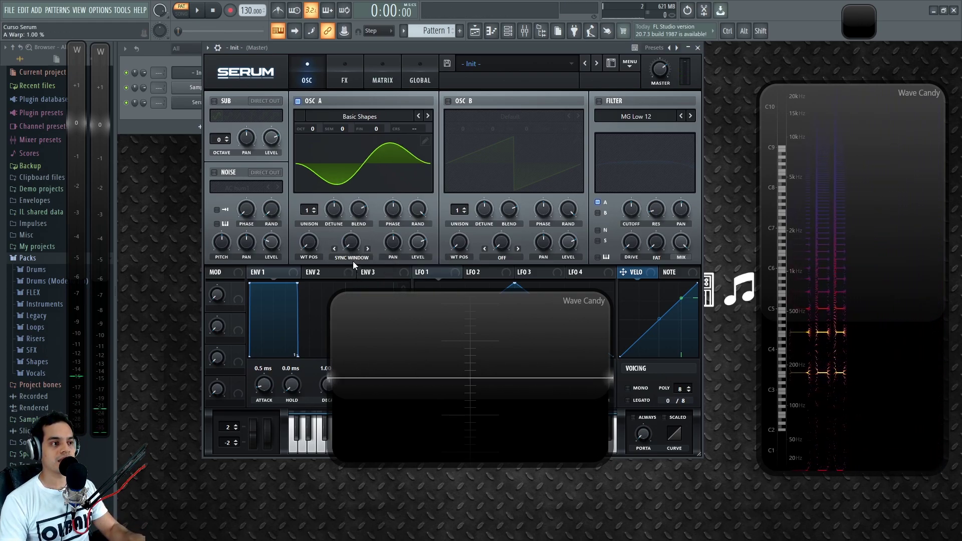
Set oscillator A's warp mode to Bend + and sweep the warp amount up and back to its minimum
{"action": "left_click", "coordinate": [353, 261]}
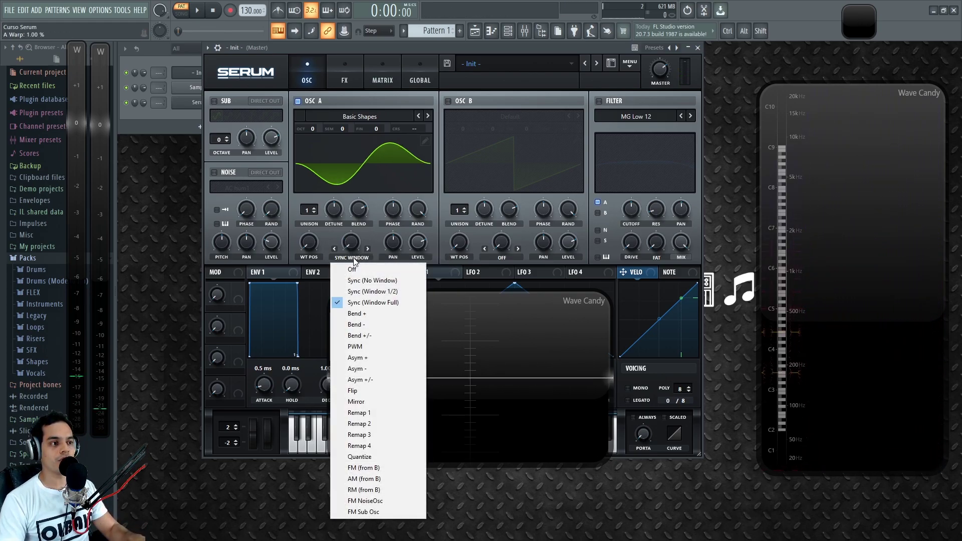
{"action": "left_click", "coordinate": [356, 314]}
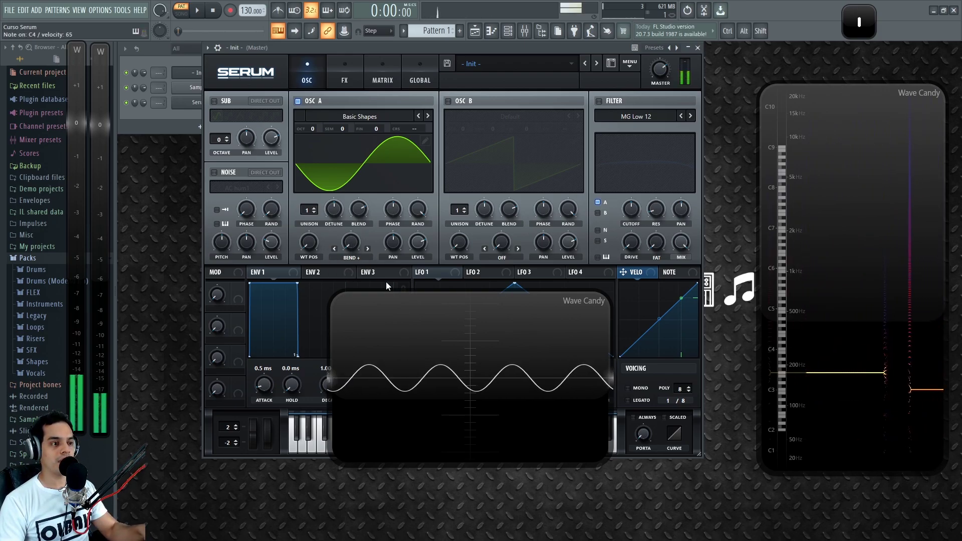
{"action": "left_click_drag", "start_coordinate": [351, 244], "coordinate": [356, 276]}
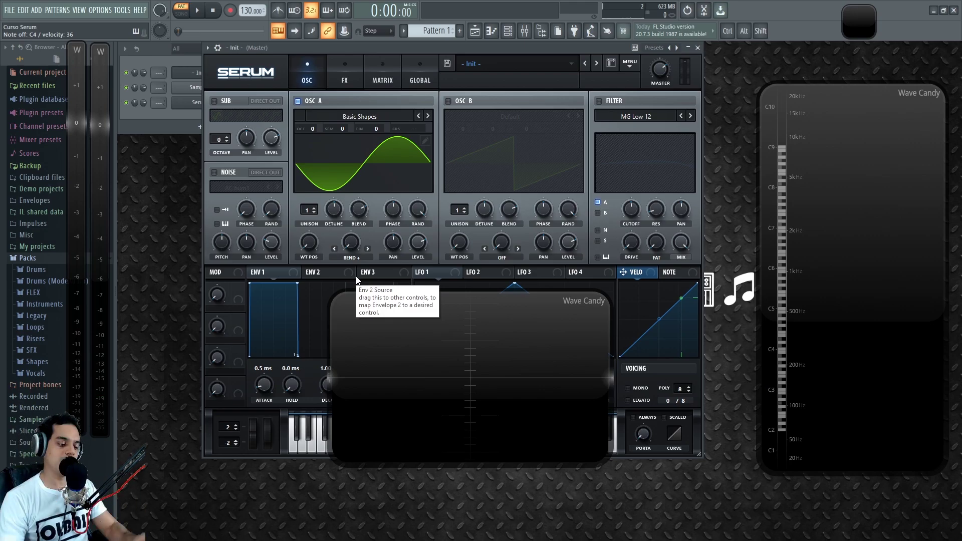
{"action": "left_click_drag", "start_coordinate": [351, 243], "coordinate": [373, 259]}
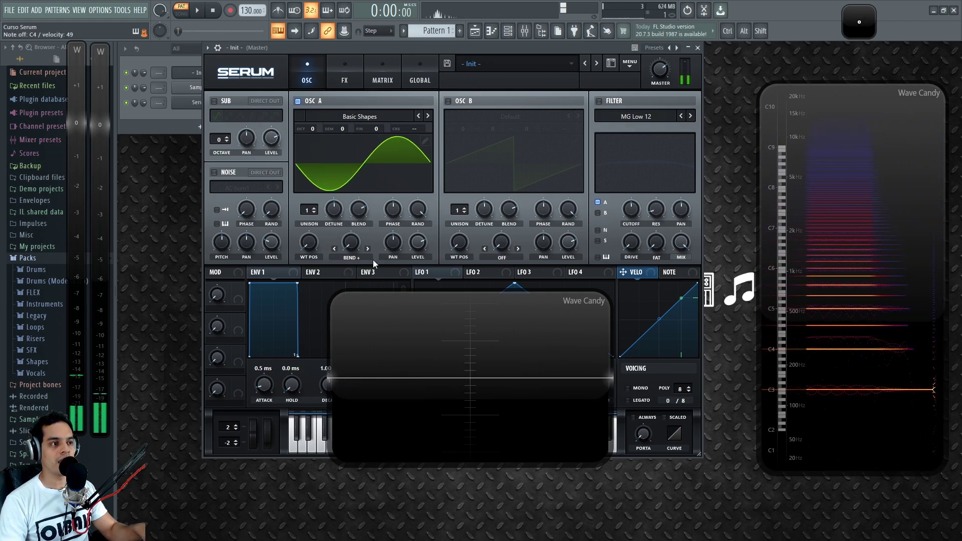
Switch oscillator A's warp mode to Bend - and sweep the amount until the waveform is an unbent sine again
{"action": "left_click", "coordinate": [367, 250]}
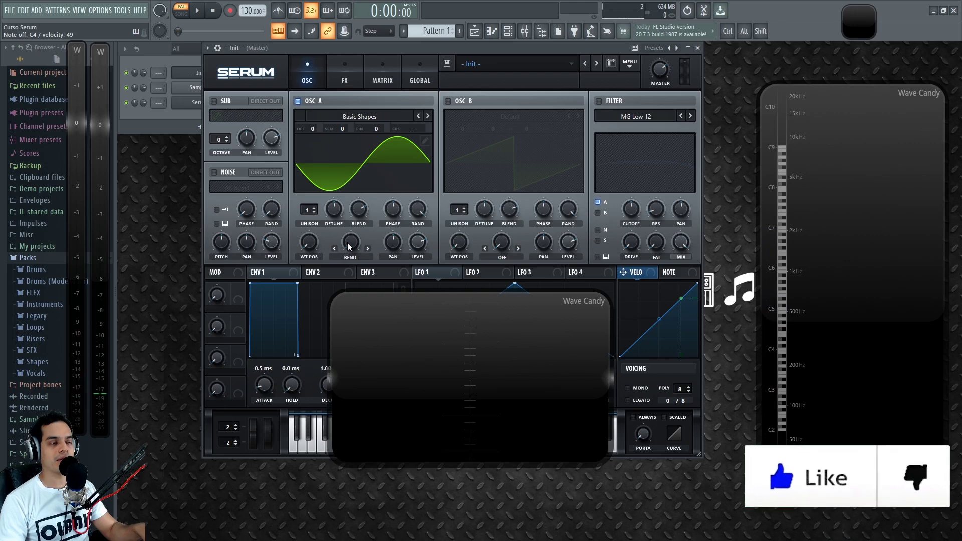
{"action": "left_click_drag", "start_coordinate": [352, 245], "coordinate": [340, 294]}
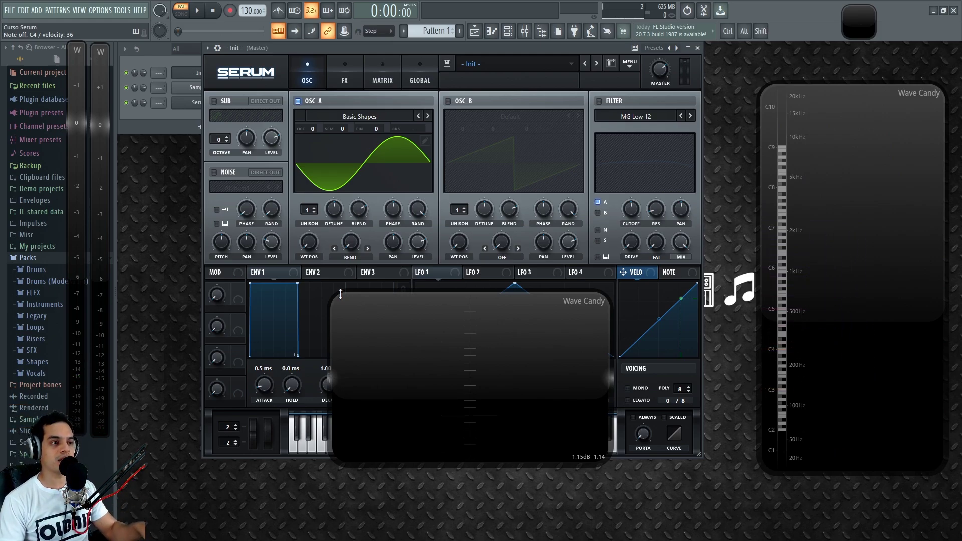
{"action": "left_click_drag", "start_coordinate": [351, 243], "coordinate": [370, 197]}
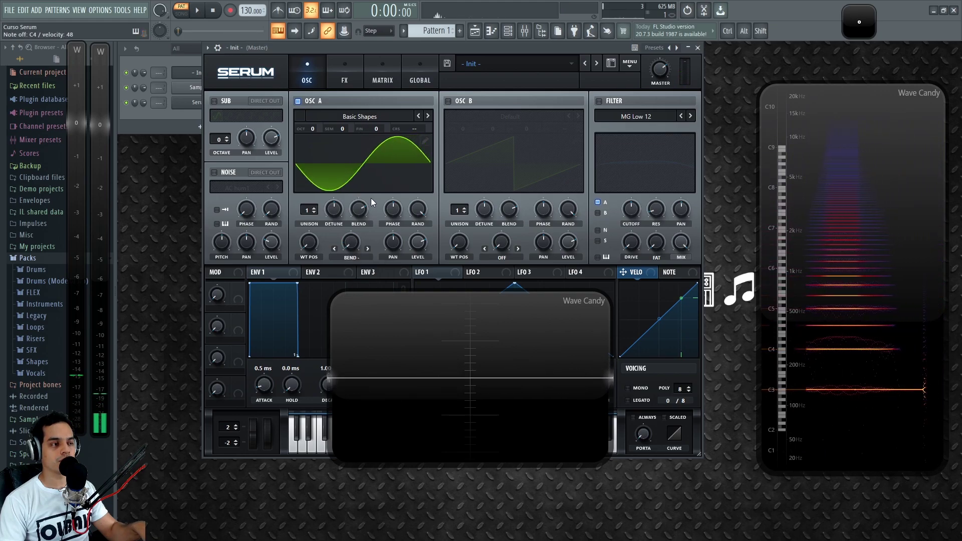
Switch oscillator A's warp mode to Bend +/- and sweep the warp amount in both directions, leaving the sine bent
{"action": "left_click", "coordinate": [368, 249]}
{"action": "left_click_drag", "start_coordinate": [352, 249], "coordinate": [360, 202]}
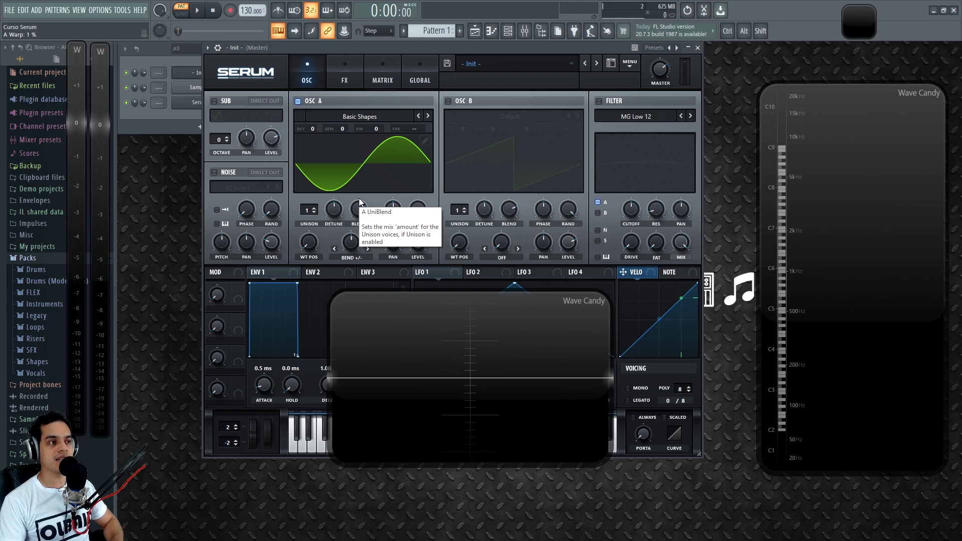
{"action": "left_click_drag", "start_coordinate": [352, 244], "coordinate": [365, 377]}
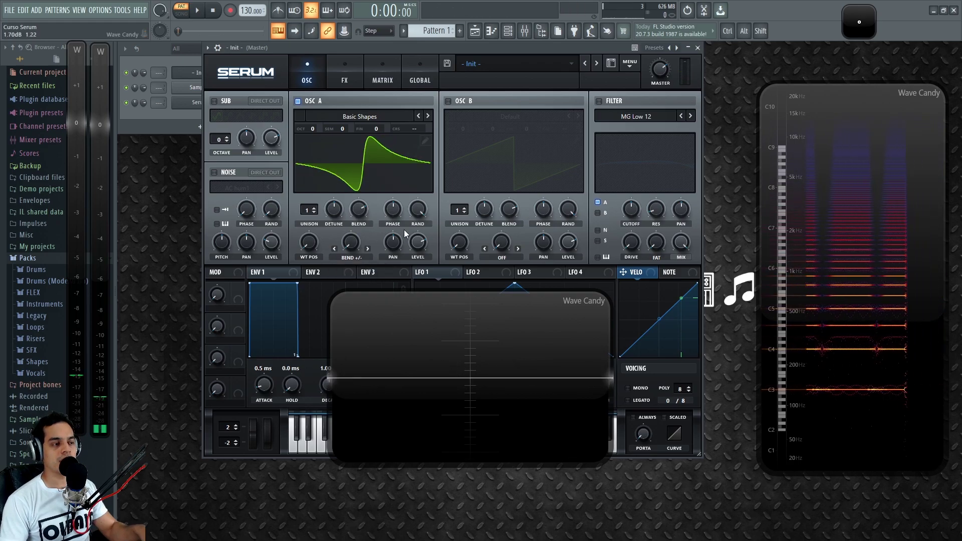
Compare oscillator A's Bend - and Bend + warp shapes by sweeping the warp amount and switching between the modes, ending in Bend -
{"action": "left_click", "coordinate": [334, 248]}
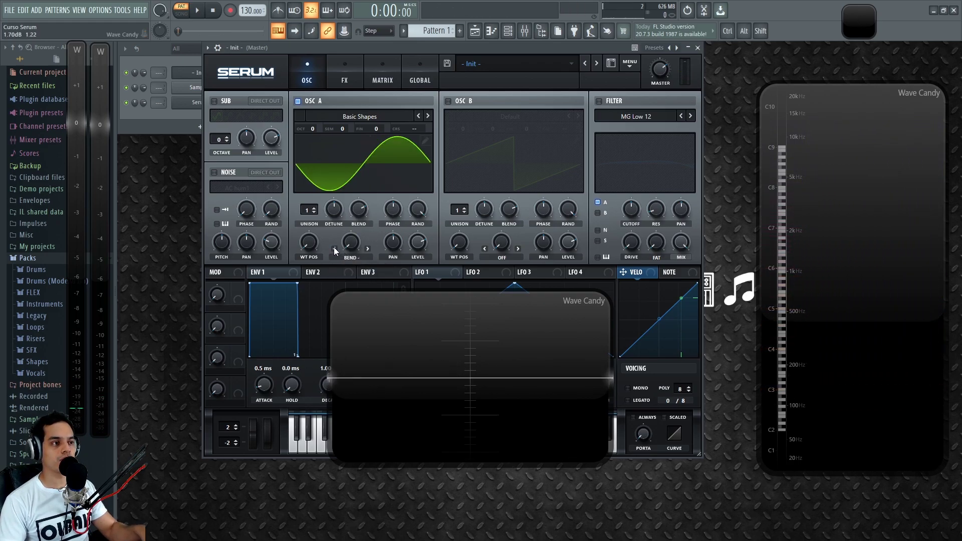
{"action": "left_click_drag", "start_coordinate": [350, 244], "coordinate": [361, 314]}
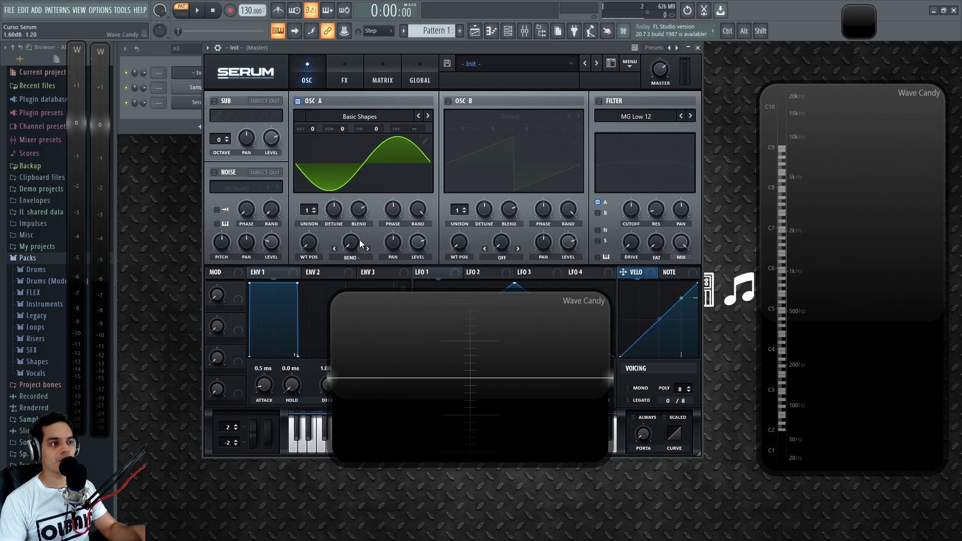
{"action": "left_click", "coordinate": [335, 248]}
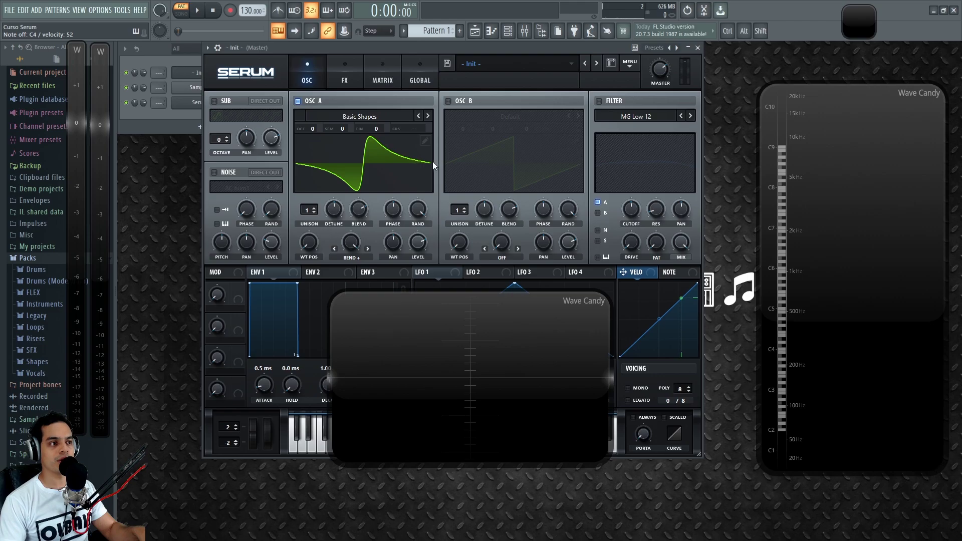
{"action": "left_click", "coordinate": [369, 248]}
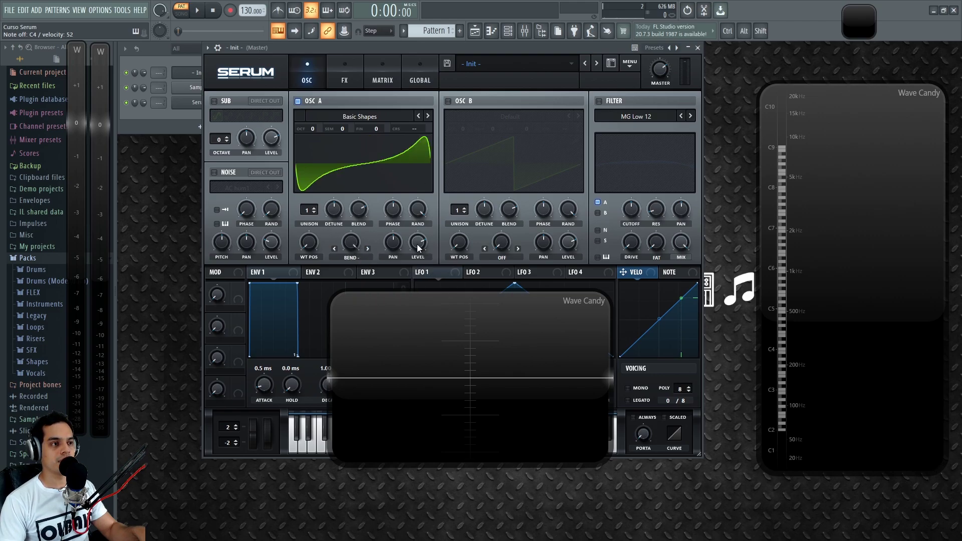
Set oscillator A's initial phase to 180 degrees and play test notes with the Bend - waveform
{"action": "left_click_drag", "start_coordinate": [392, 211], "coordinate": [400, 214]}
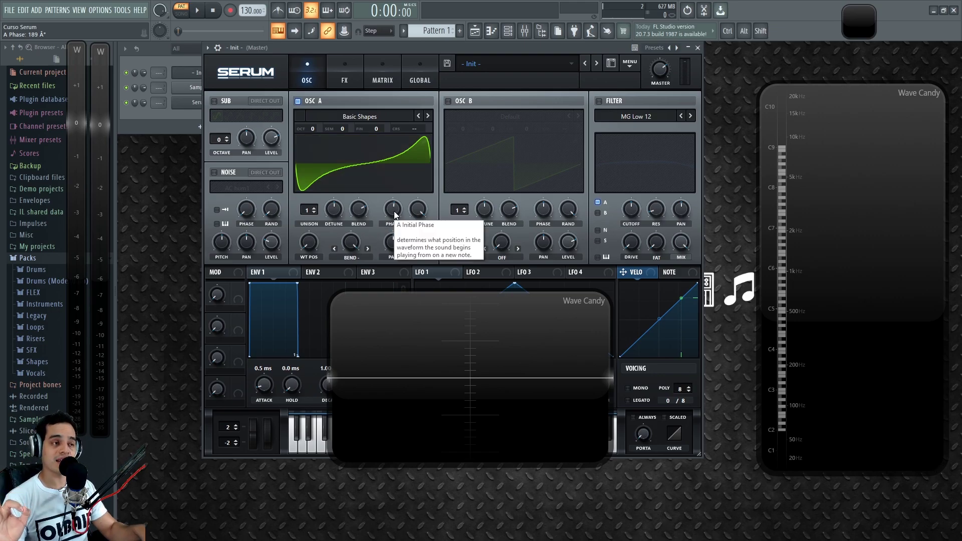
{"action": "left_click", "coordinate": [393, 212]}
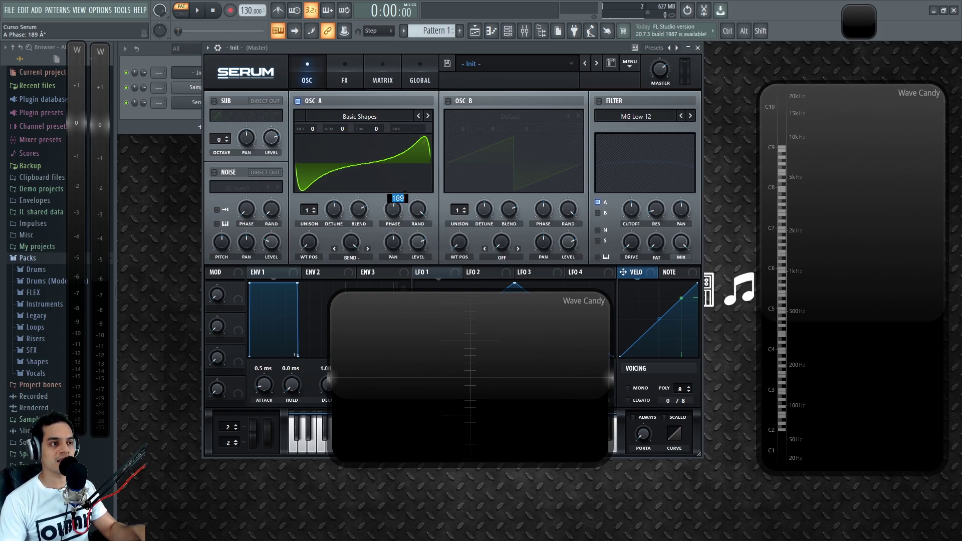
{"action": "type", "text": "180"}
{"action": "key", "text": "Return"}
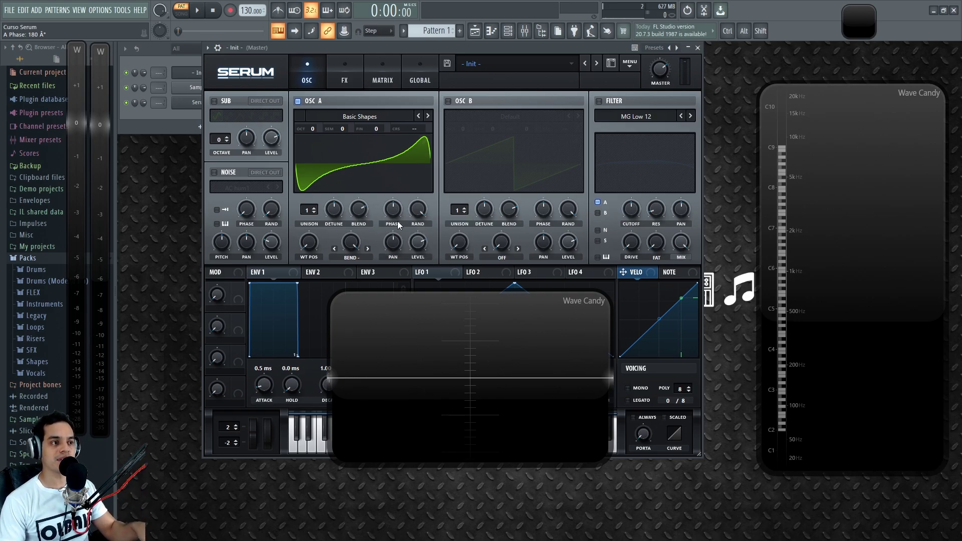
{"action": "key", "text": "z"}
{"action": "key", "text": "z"}
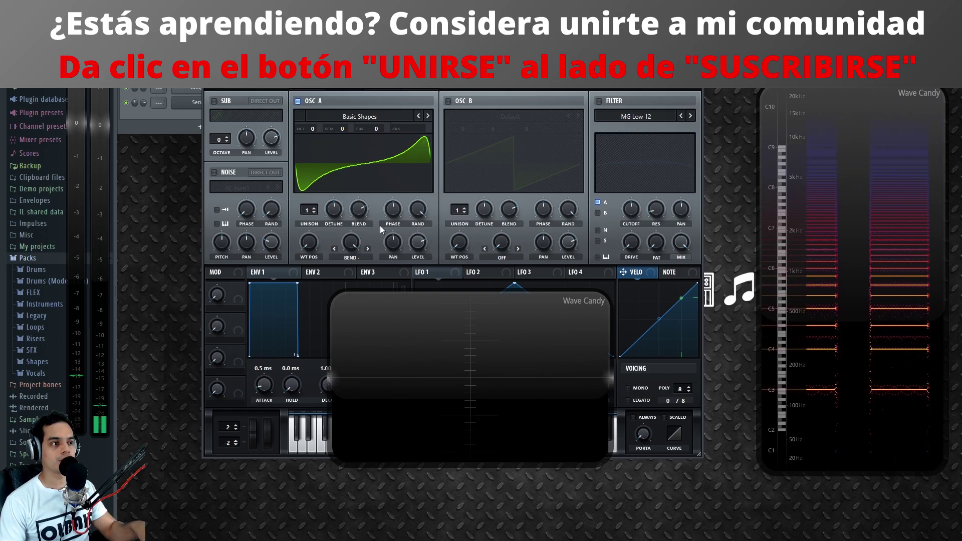
Switch oscillator A's warp mode to Bend +, set its initial phase to 0 degrees and play repeated notes
{"action": "left_click", "coordinate": [335, 248]}
{"action": "left_click_drag", "start_coordinate": [392, 211], "coordinate": [393, 414]}
{"action": "key", "text": "z"}
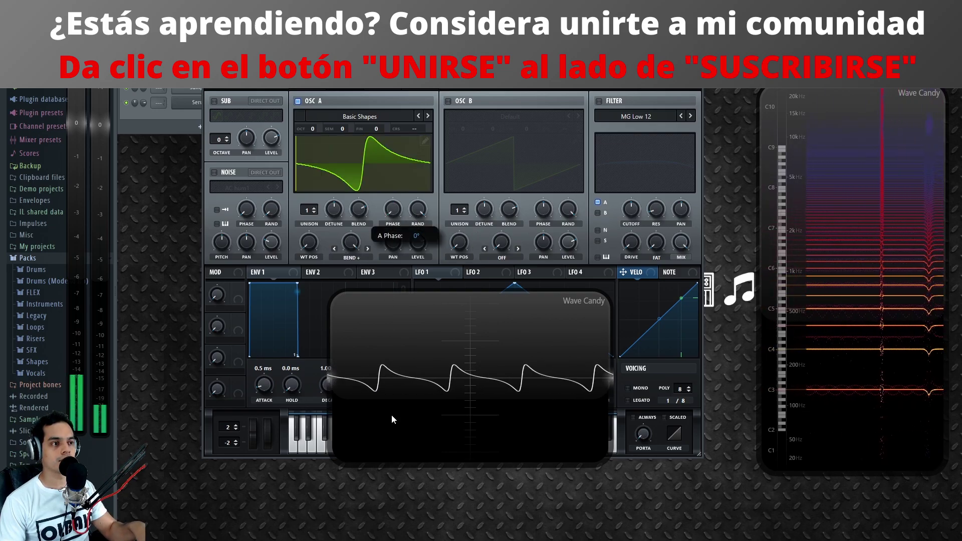
{"action": "key", "text": "z"}
{"action": "key", "text": "z"}
{"action": "key", "text": "z"}
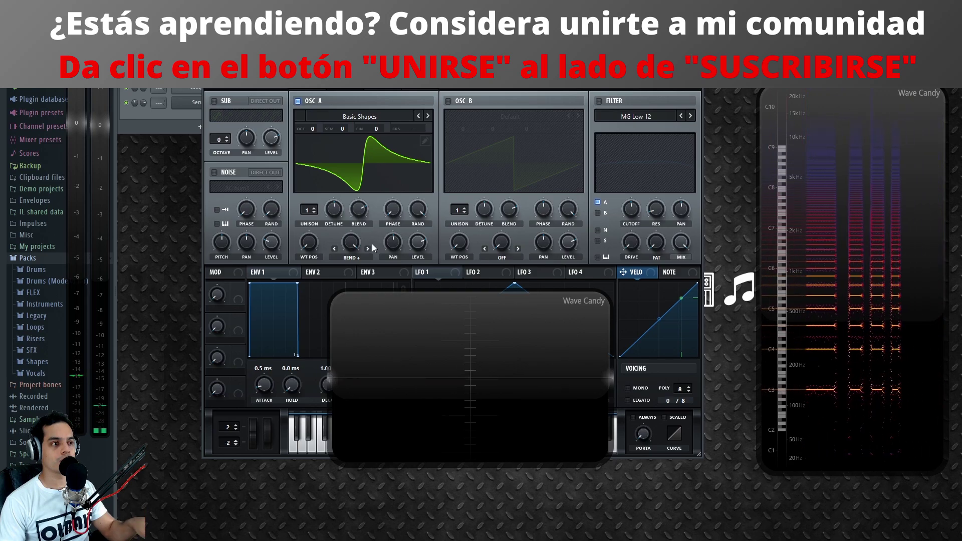
Switch oscillator A's warp mode to PWM and lower the warp amount until the full sine wave is restored
{"action": "left_click", "coordinate": [368, 249]}
{"action": "left_click", "coordinate": [368, 249]}
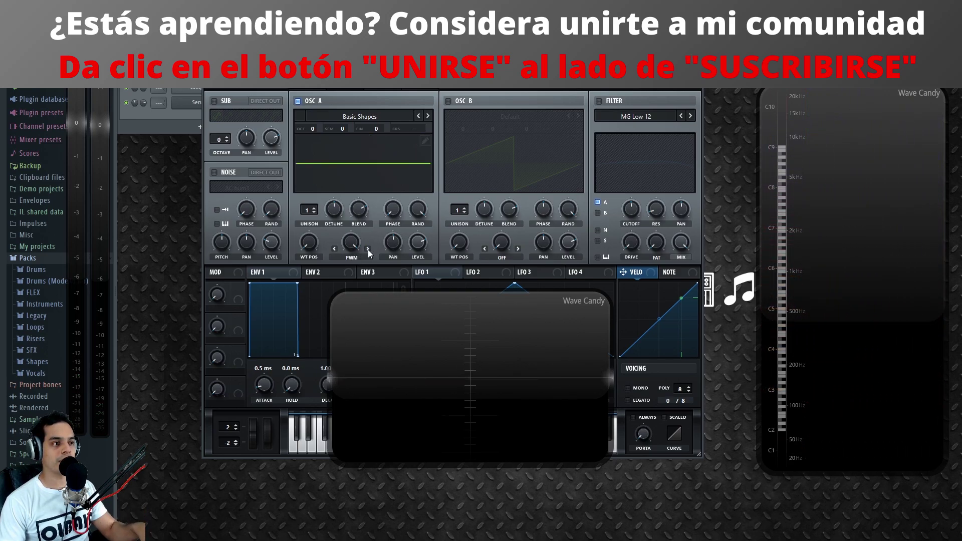
{"action": "left_click_drag", "start_coordinate": [351, 243], "coordinate": [370, 399]}
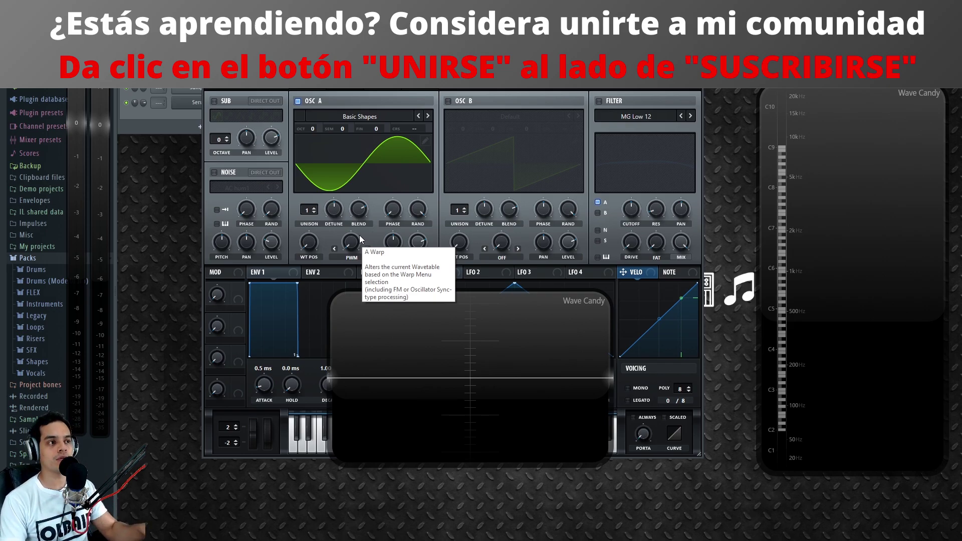
Move oscillator A's wavetable position to the square wave and sweep the PWM warp amount up and down
{"action": "left_click_drag", "start_coordinate": [308, 242], "coordinate": [319, 197]}
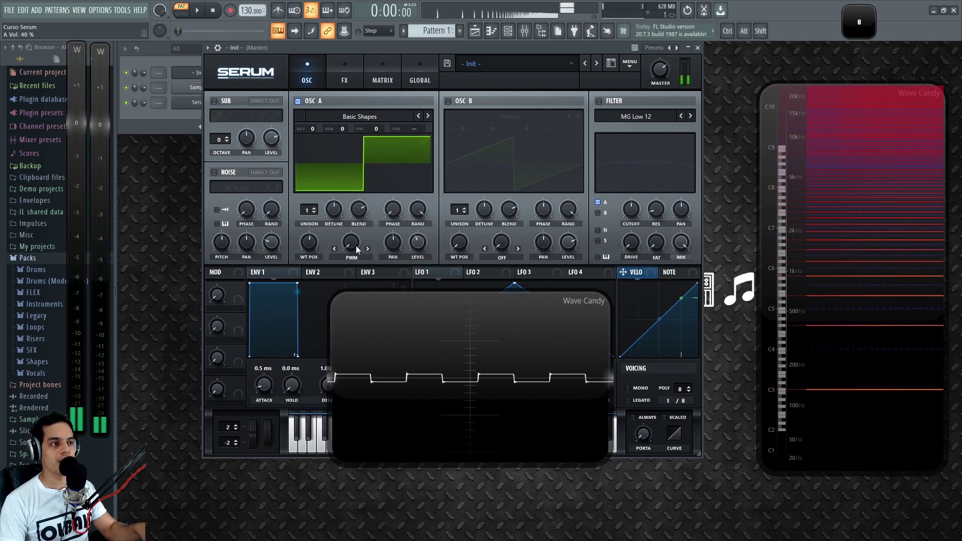
{"action": "left_click_drag", "start_coordinate": [352, 244], "coordinate": [389, 179]}
{"action": "left_click_drag", "start_coordinate": [351, 243], "coordinate": [346, 279]}
{"action": "left_click_drag", "start_coordinate": [350, 246], "coordinate": [374, 171]}
{"action": "left_click_drag", "start_coordinate": [351, 251], "coordinate": [372, 221]}
Sweep oscillator A's PWM warp amount on the sine wave and on the triangle wave, raising the oscillator level between them
{"action": "left_click_drag", "start_coordinate": [315, 245], "coordinate": [310, 280]}
{"action": "mouse_move", "coordinate": [351, 243]}
{"action": "left_mouse_down"}
{"action": "mouse_move", "coordinate": [360, 146]}
{"action": "mouse_move", "coordinate": [357, 224]}
{"action": "mouse_move", "coordinate": [355, 147]}
{"action": "mouse_move", "coordinate": [345, 224]}
{"action": "left_mouse_up"}
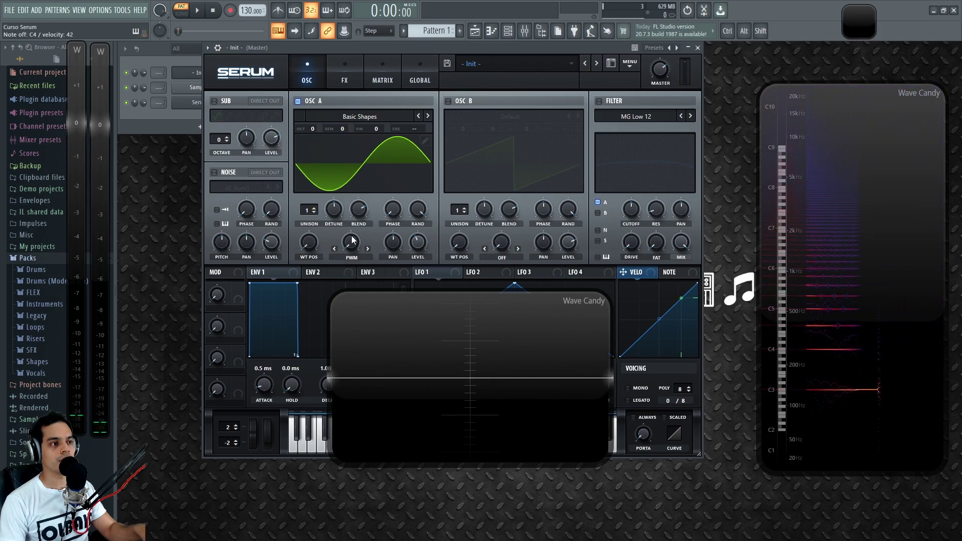
{"action": "left_click_drag", "start_coordinate": [417, 242], "coordinate": [416, 240]}
{"action": "left_click_drag", "start_coordinate": [309, 242], "coordinate": [316, 204]}
{"action": "mouse_move", "coordinate": [351, 243]}
{"action": "left_mouse_down"}
{"action": "mouse_move", "coordinate": [353, 152]}
{"action": "mouse_move", "coordinate": [367, 356]}
{"action": "mouse_move", "coordinate": [359, 252]}
{"action": "left_mouse_up"}
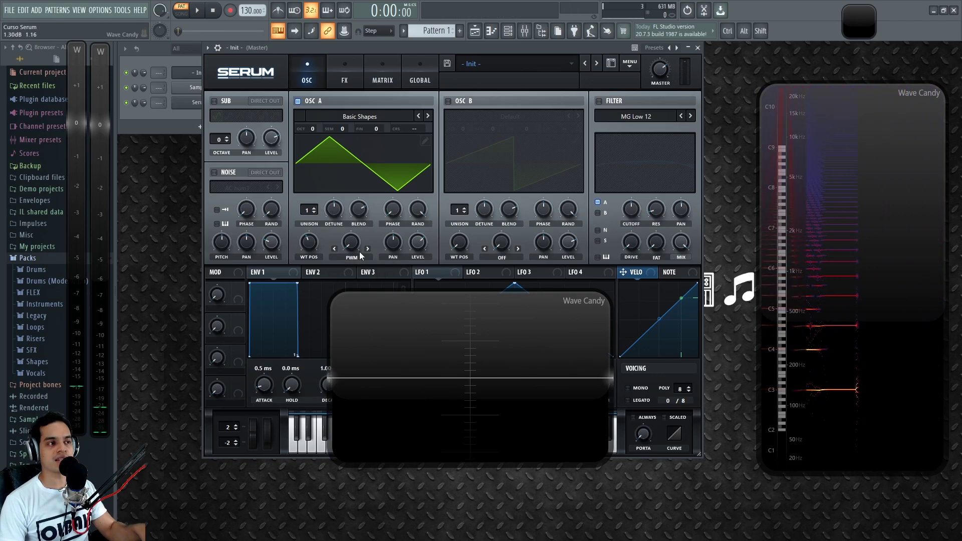
Set oscillator A's warp mode to Asym +, return the wavetable position to the sine wave and sweep the warp amount
{"action": "left_click", "coordinate": [359, 253]}
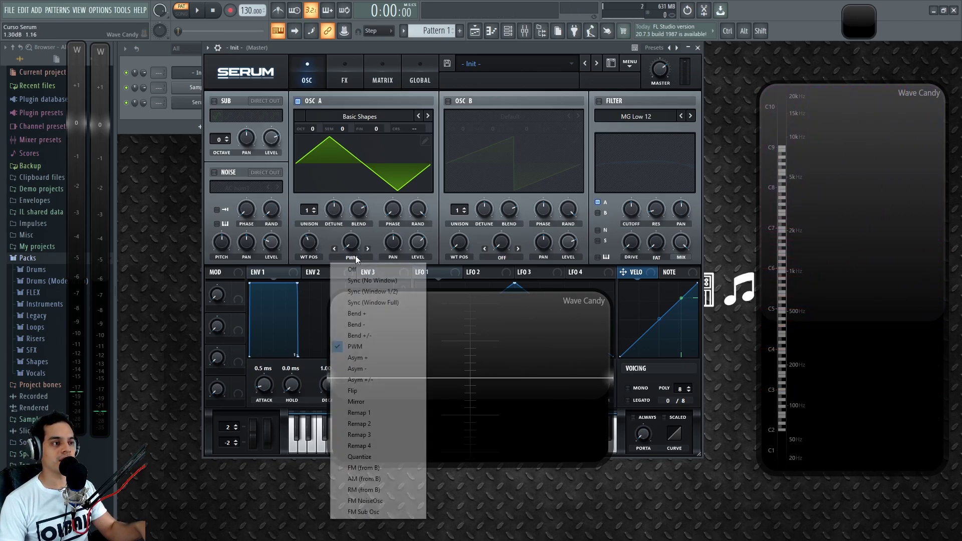
{"action": "left_click", "coordinate": [381, 356]}
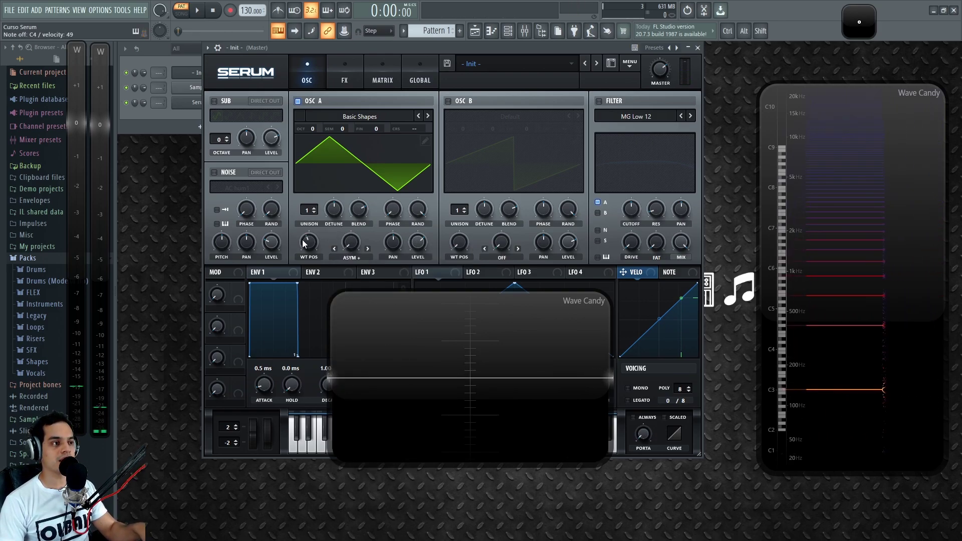
{"action": "left_click_drag", "start_coordinate": [308, 242], "coordinate": [333, 336]}
{"action": "left_click_drag", "start_coordinate": [348, 244], "coordinate": [356, 308]}
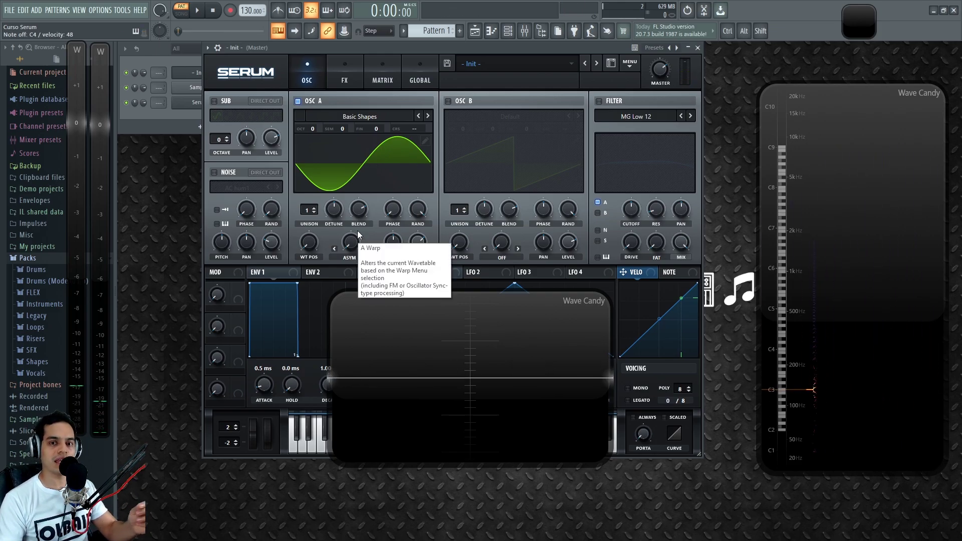
{"action": "left_click_drag", "start_coordinate": [357, 231], "coordinate": [371, 150]}
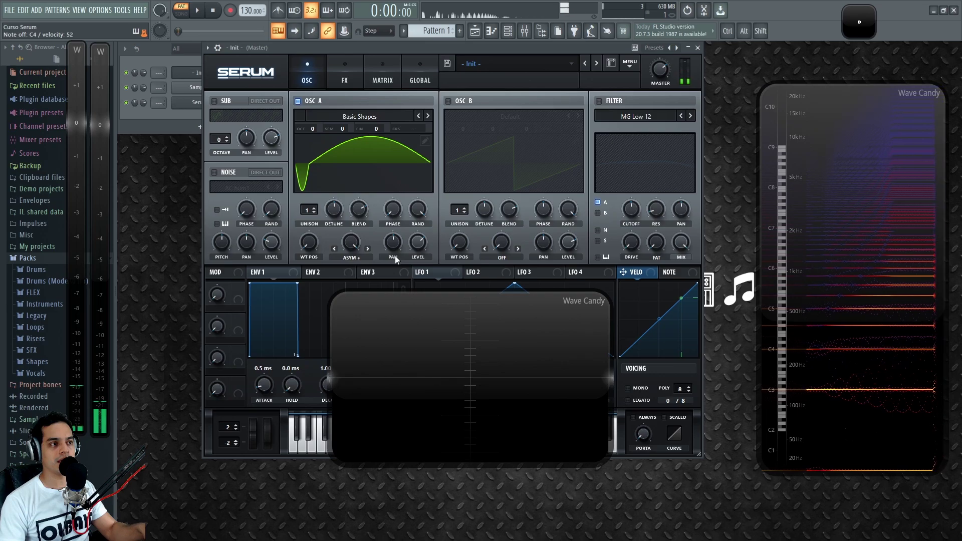
Sweep oscillator A's warp amount in Asym - mode and in Asym +/- mode, ending at 28% in Asym +/-
{"action": "left_click", "coordinate": [368, 248]}
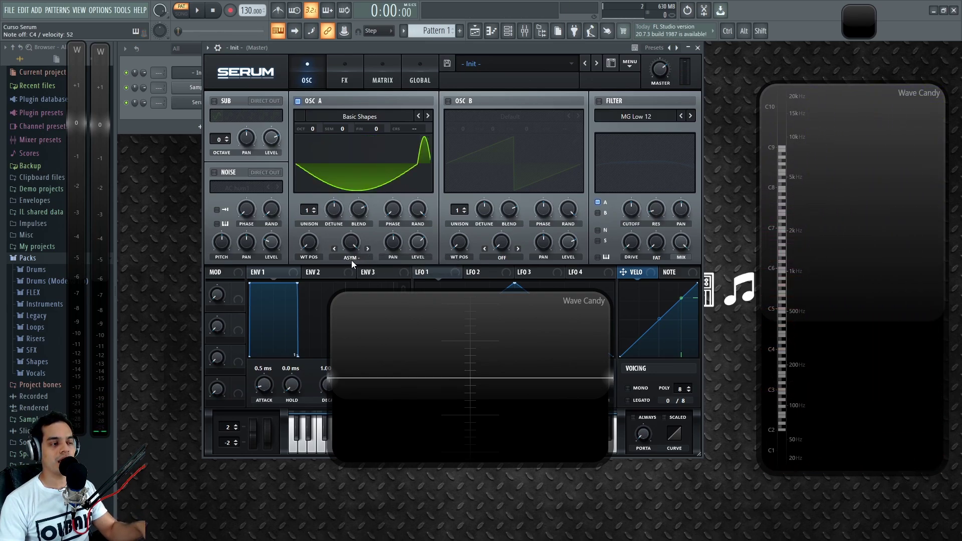
{"action": "left_click_drag", "start_coordinate": [352, 239], "coordinate": [375, 202]}
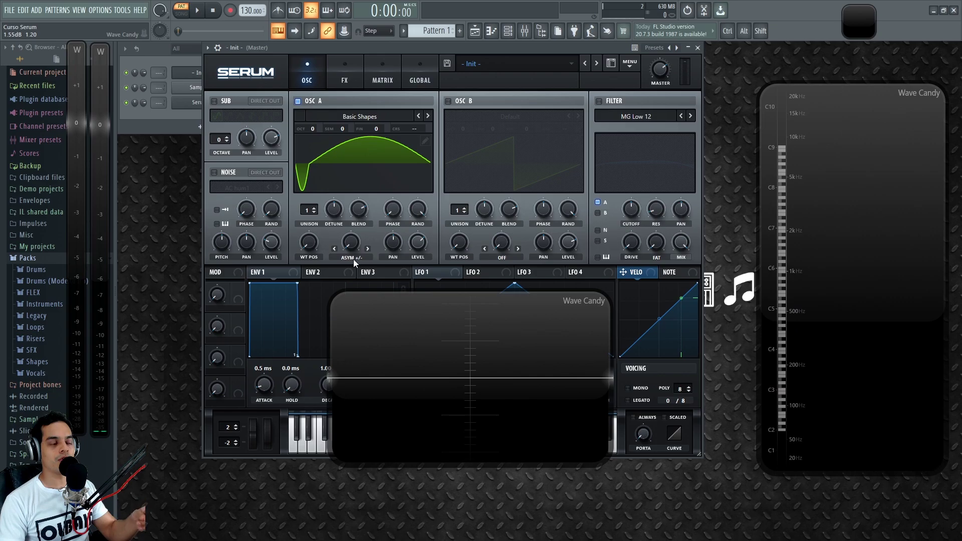
{"action": "left_click_drag", "start_coordinate": [352, 253], "coordinate": [350, 185]}
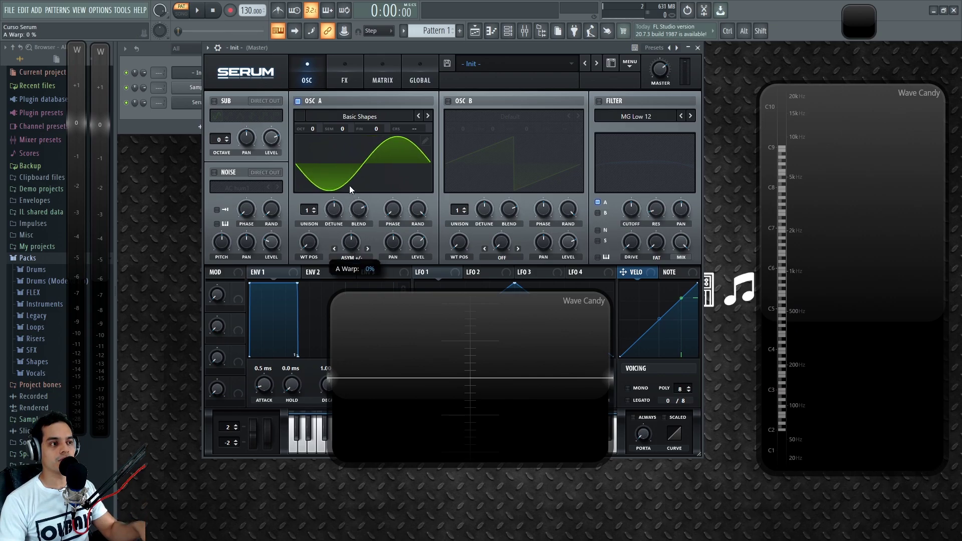
{"action": "left_click", "coordinate": [351, 257]}
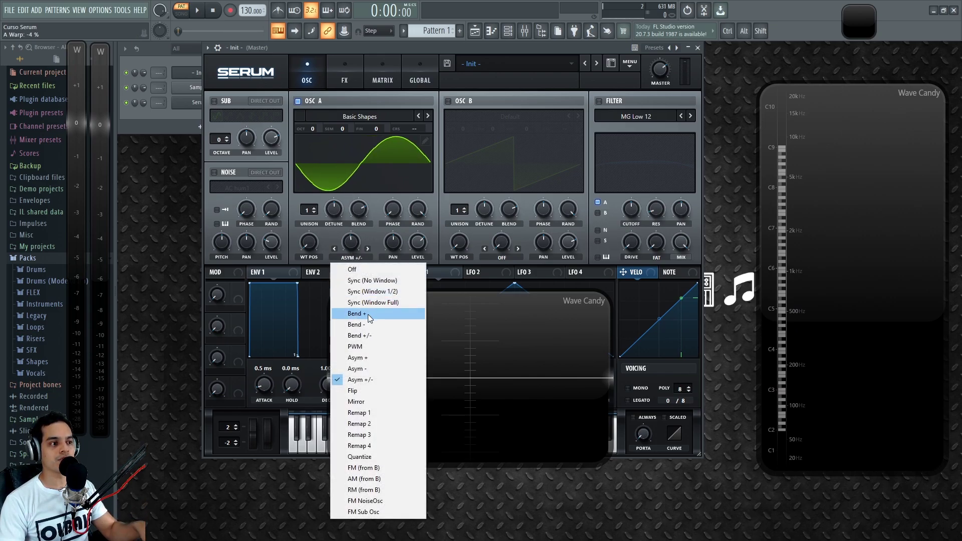
{"action": "left_click", "coordinate": [413, 44]}
{"action": "mouse_move", "coordinate": [351, 244]}
{"action": "left_mouse_down"}
{"action": "mouse_move", "coordinate": [350, 305]}
{"action": "mouse_move", "coordinate": [356, 175]}
{"action": "mouse_move", "coordinate": [356, 230]}
{"action": "left_mouse_up"}
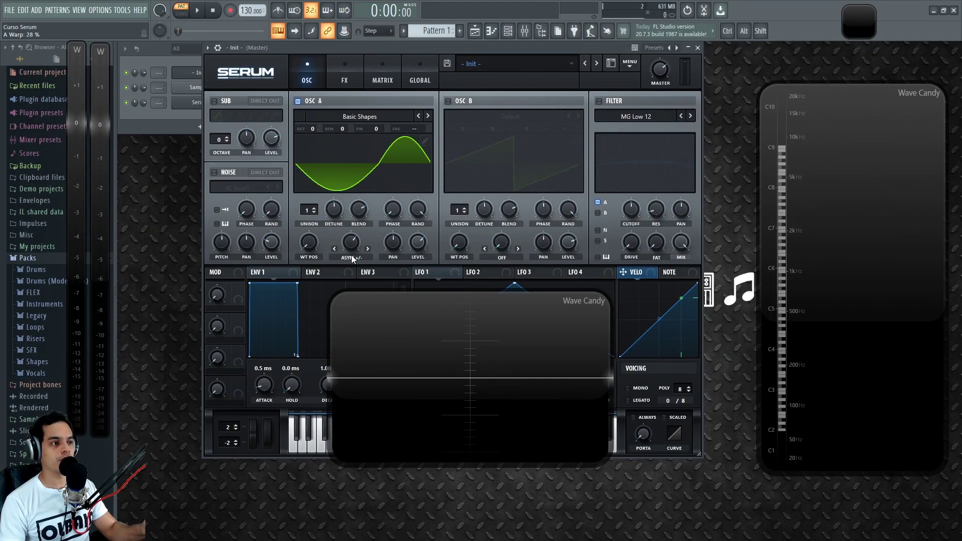
Set oscillator A's warp mode to Flip and lower the warp amount to 0%
{"action": "left_click", "coordinate": [351, 256]}
{"action": "left_click", "coordinate": [357, 390]}
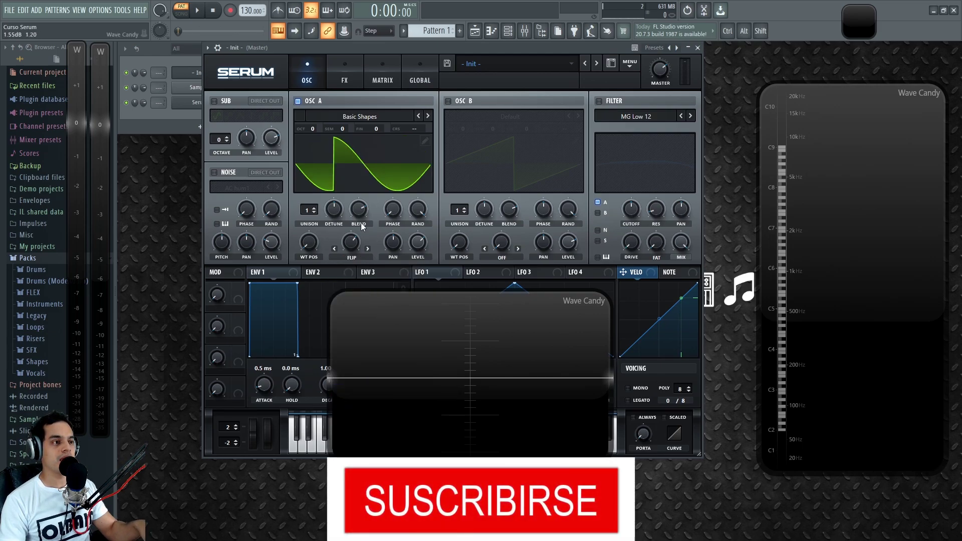
{"action": "left_click_drag", "start_coordinate": [359, 310], "coordinate": [371, 408]}
{"action": "left_click_drag", "start_coordinate": [354, 246], "coordinate": [353, 272]}
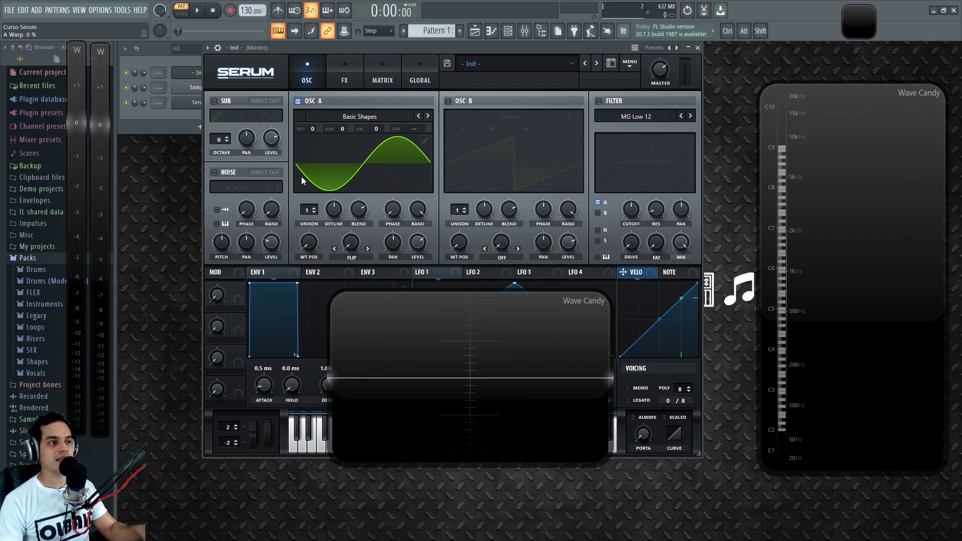
Sweep oscillator A's Flip warp amount, ending where both halves of the sine point upward
{"action": "left_click_drag", "start_coordinate": [352, 252], "coordinate": [353, 250]}
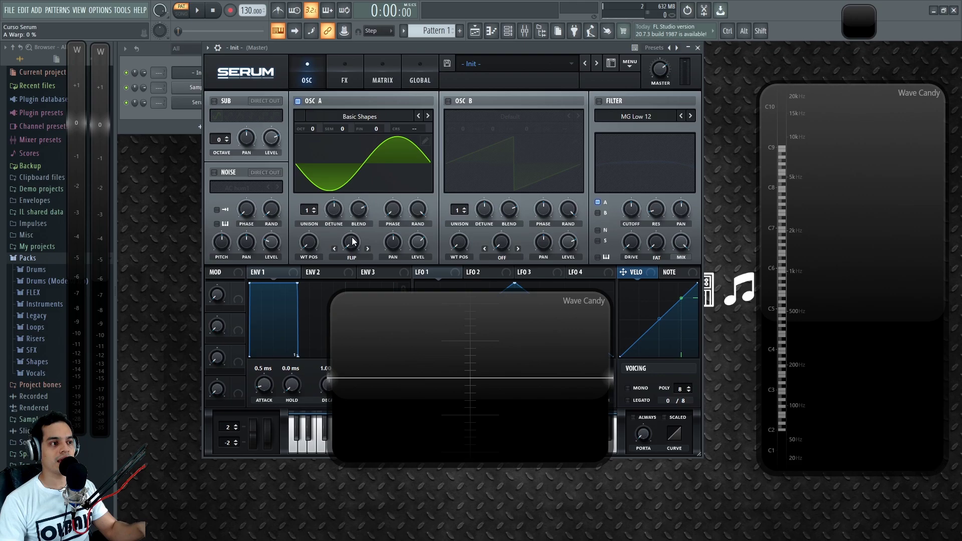
{"action": "left_click_drag", "start_coordinate": [353, 241], "coordinate": [369, 189]}
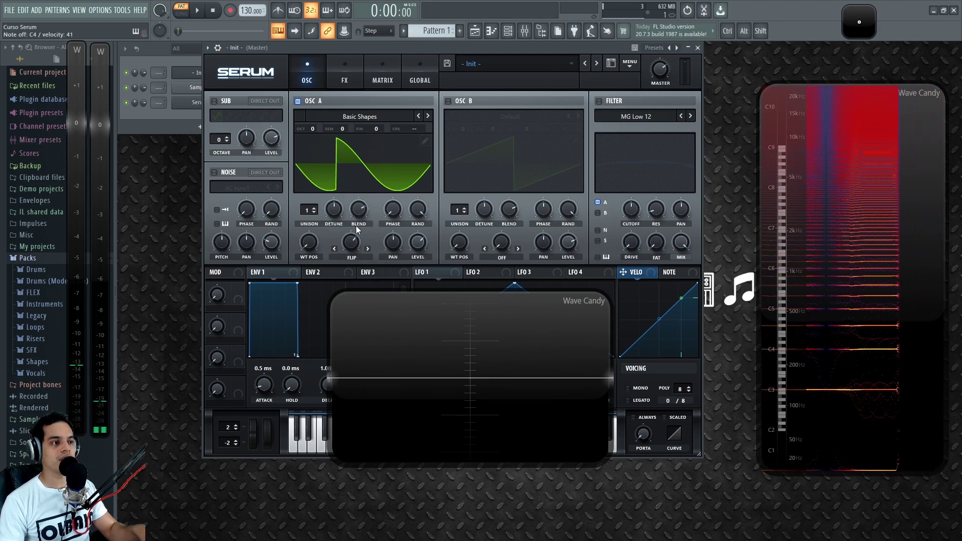
{"action": "left_click_drag", "start_coordinate": [353, 242], "coordinate": [350, 281]}
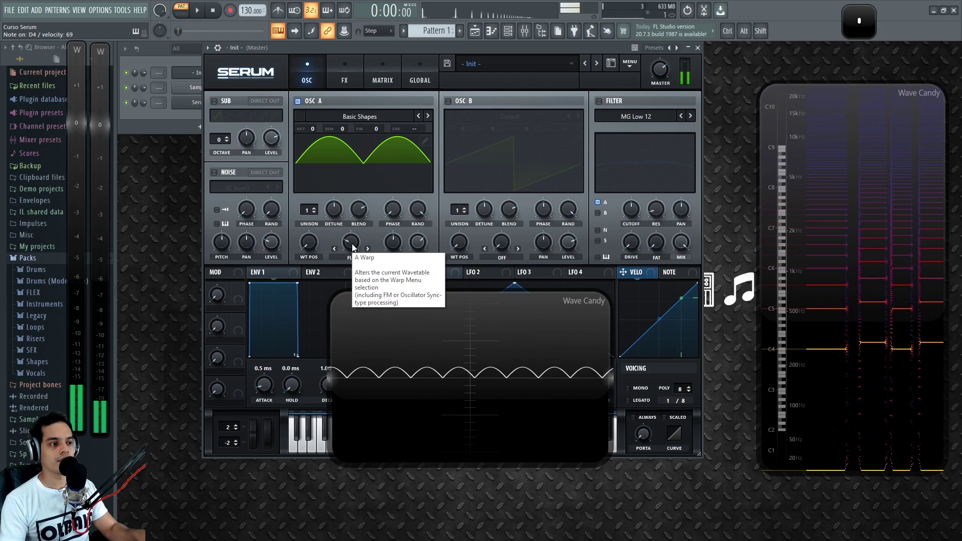
Raise oscillator A's Flip warp amount to 75%, play test notes and sweep it back down to the plain sine
{"action": "left_click_drag", "start_coordinate": [353, 246], "coordinate": [371, 208]}
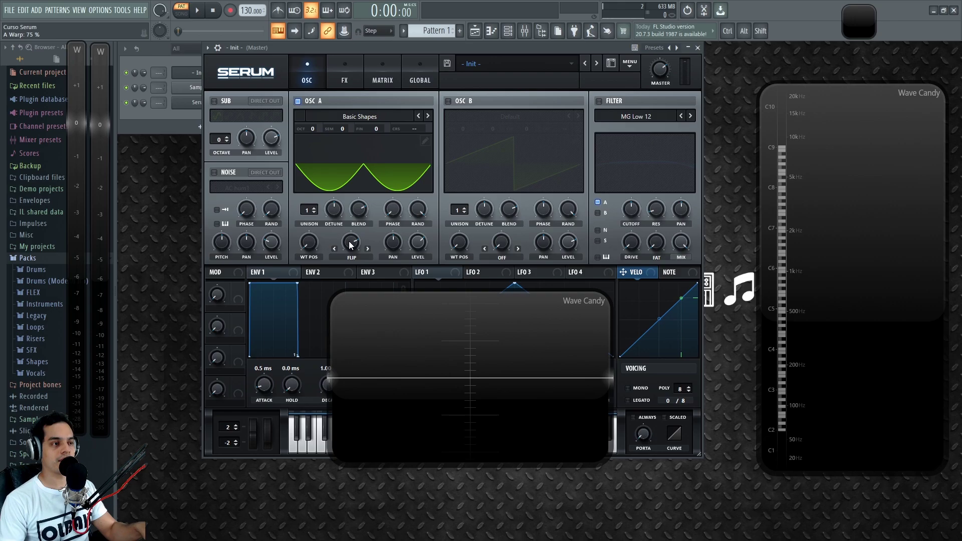
{"action": "key", "text": "z"}
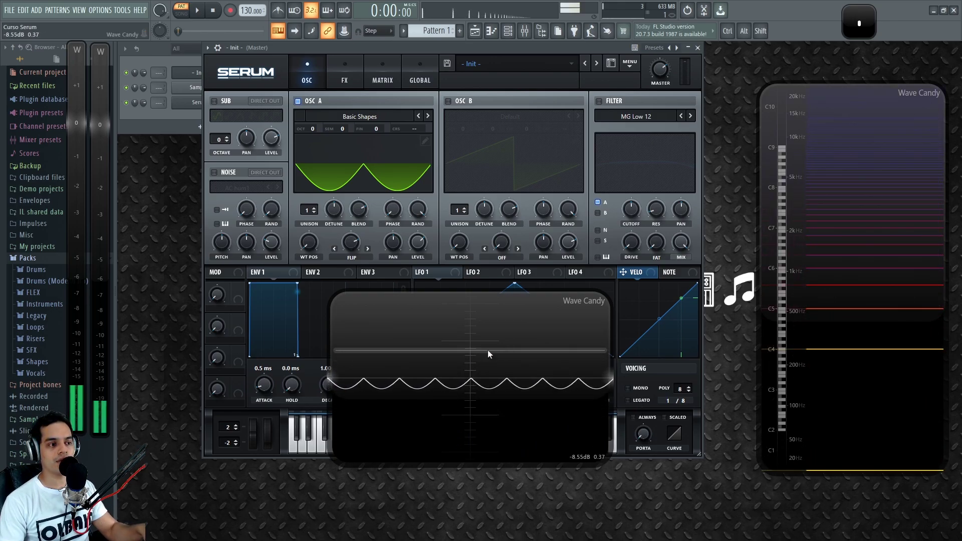
{"action": "key", "text": "z"}
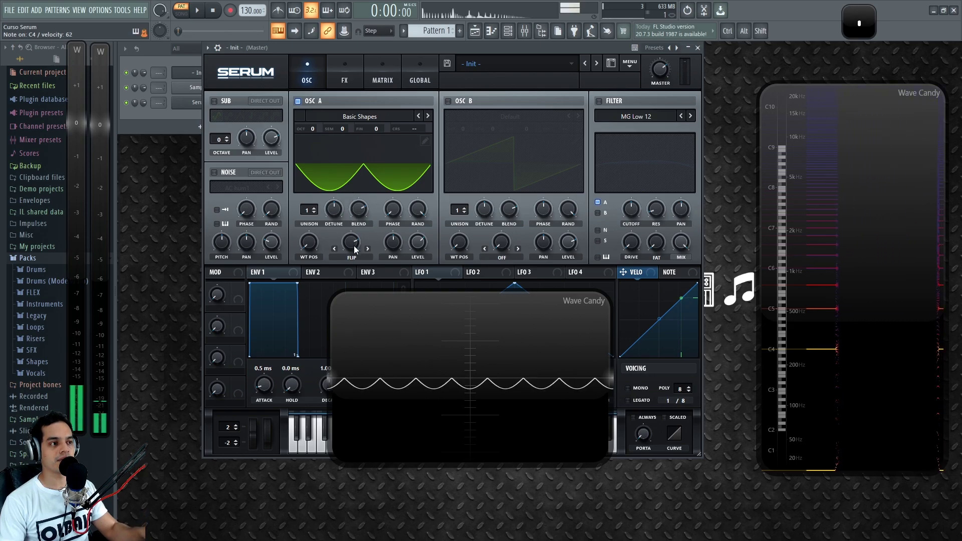
{"action": "left_click_drag", "start_coordinate": [354, 243], "coordinate": [350, 338]}
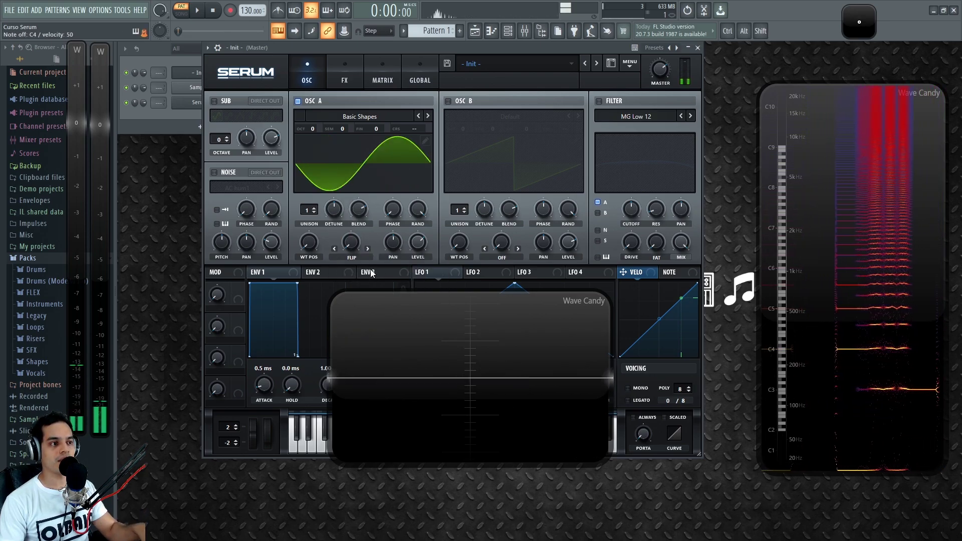
Switch oscillator A's warp mode to Mirror, sweep the warp amount in both directions and reset it to 50%
{"action": "left_click", "coordinate": [368, 247]}
{"action": "left_click_drag", "start_coordinate": [355, 250], "coordinate": [342, 299]}
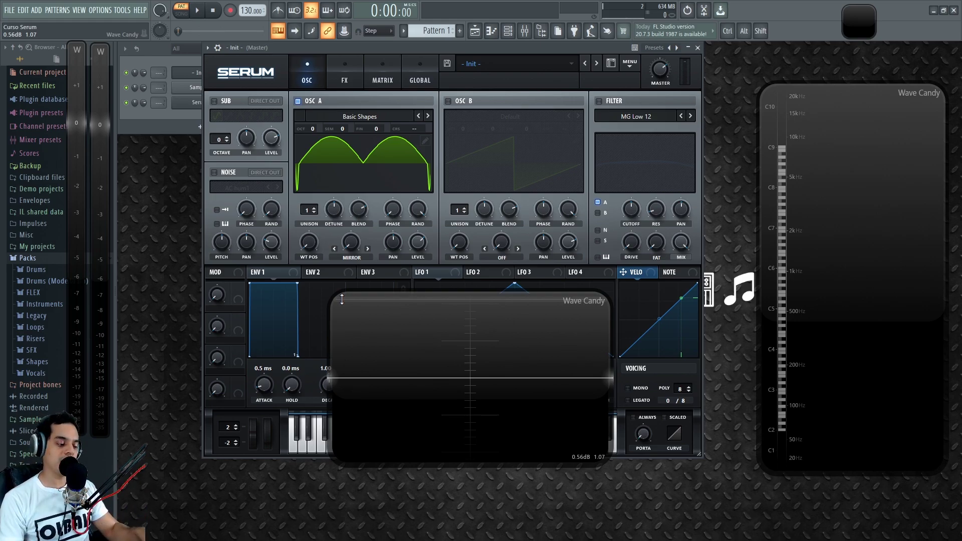
{"action": "left_click_drag", "start_coordinate": [350, 243], "coordinate": [356, 195]}
{"action": "double_click", "coordinate": [353, 242]}
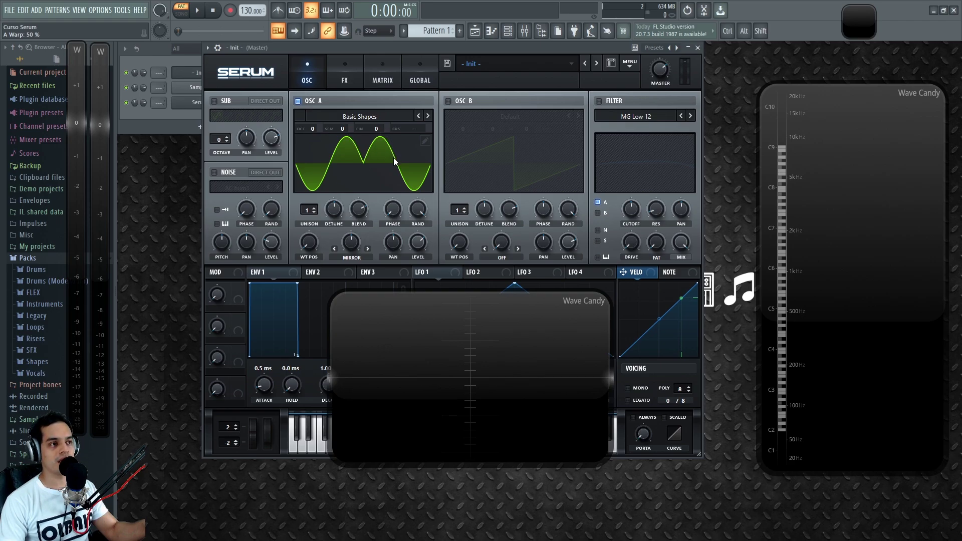
Audition oscillator A's Mirror warp, switch the mode back to Asym - and sweep the warp amount for comparison
{"action": "mouse_move", "coordinate": [351, 242]}
{"action": "left_mouse_down"}
{"action": "mouse_move", "coordinate": [360, 226]}
{"action": "mouse_move", "coordinate": [361, 321]}
{"action": "mouse_move", "coordinate": [363, 222]}
{"action": "mouse_move", "coordinate": [360, 254]}
{"action": "left_mouse_up"}
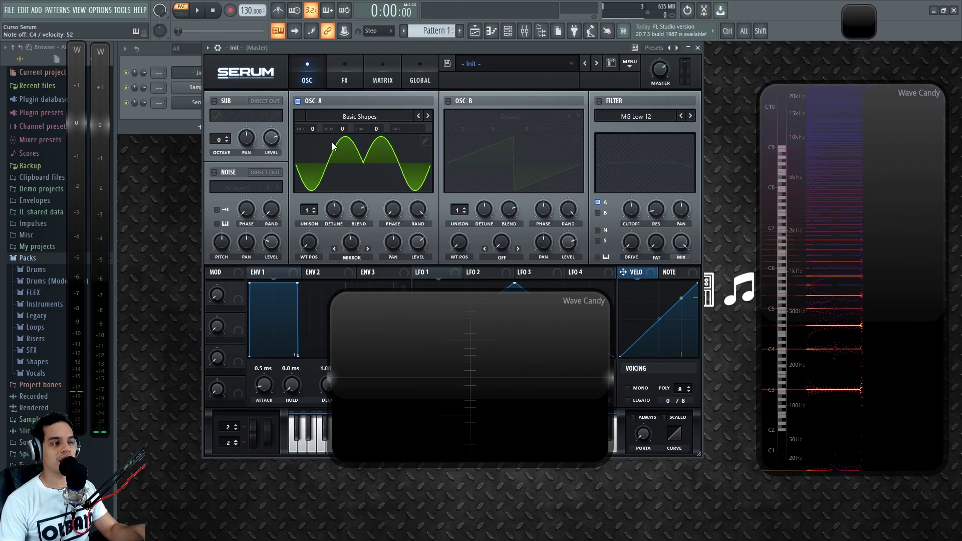
{"action": "left_click", "coordinate": [334, 249]}
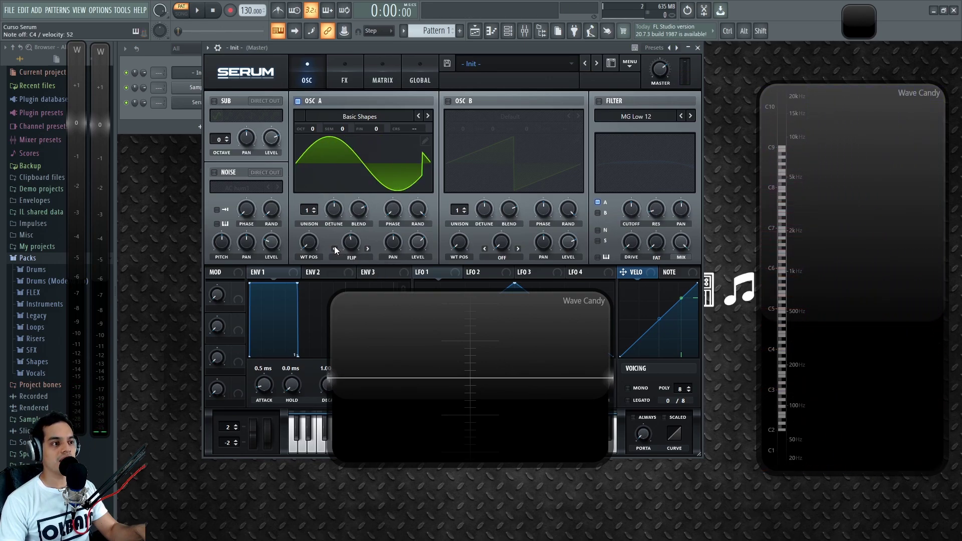
{"action": "left_click", "coordinate": [335, 248]}
{"action": "left_click", "coordinate": [335, 247]}
{"action": "left_click_drag", "start_coordinate": [351, 243], "coordinate": [355, 313]}
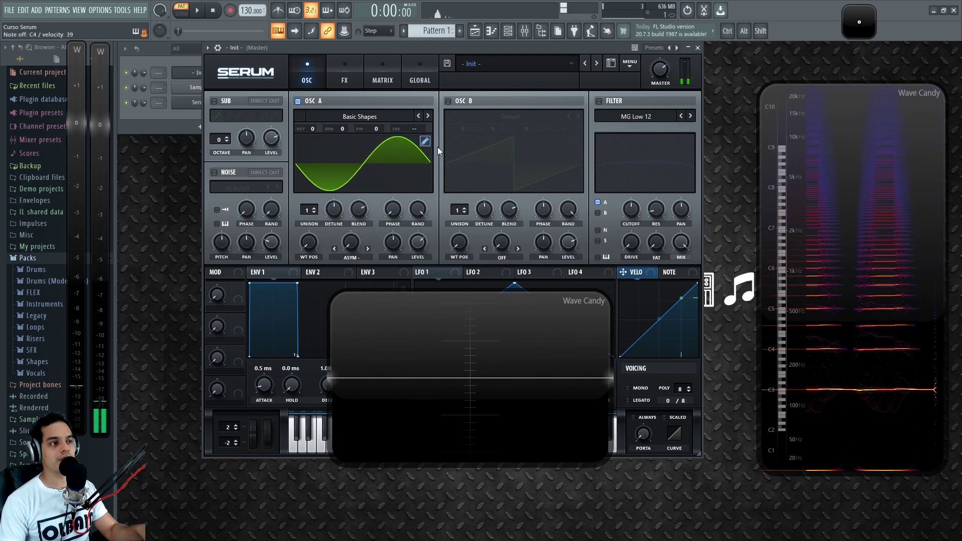
Return oscillator A's warp mode to Mirror and sweep the warp amount while playing test notes
{"action": "left_click", "coordinate": [368, 248]}
{"action": "left_click", "coordinate": [368, 248]}
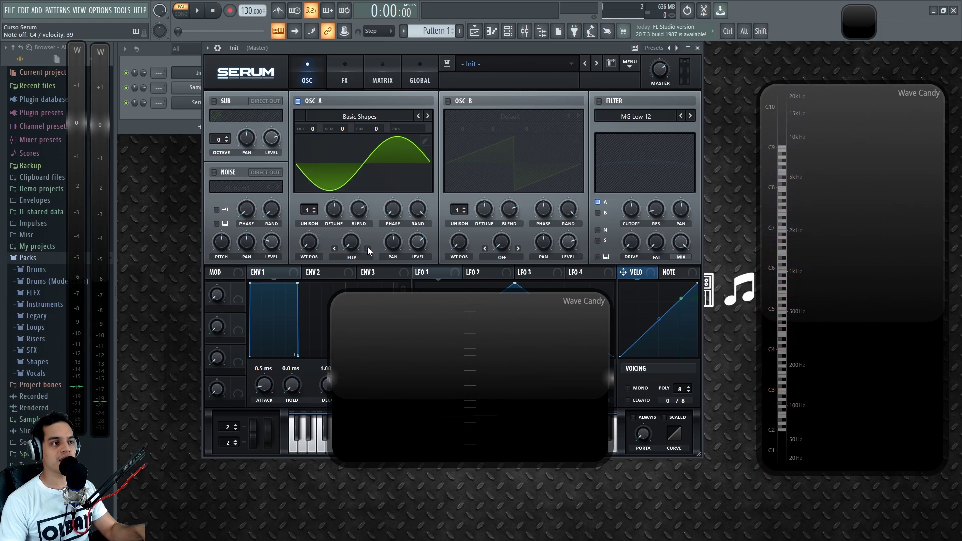
{"action": "left_click", "coordinate": [368, 247]}
{"action": "left_click_drag", "start_coordinate": [353, 242], "coordinate": [347, 191]}
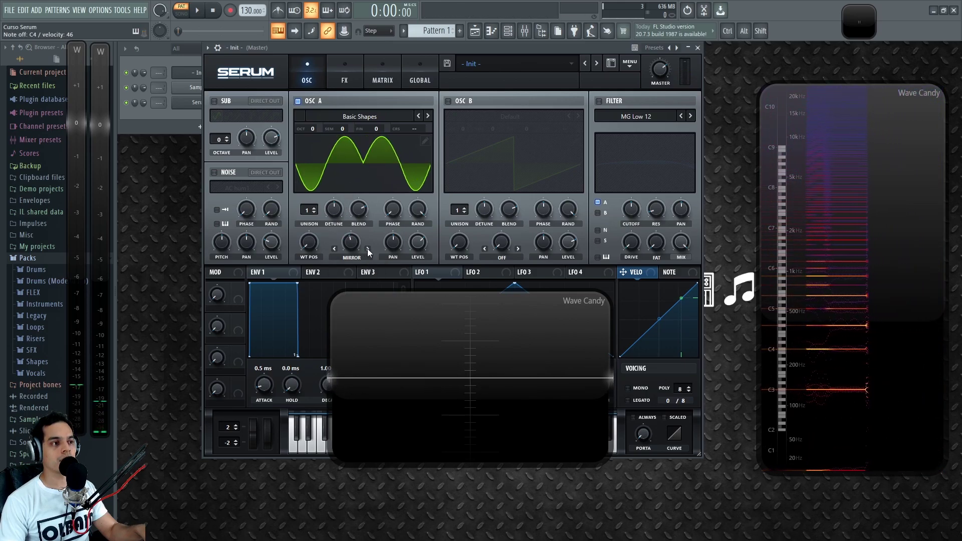
Set oscillator A's warp mode to Remap 1 and review the list of available warp modes
{"action": "left_click", "coordinate": [355, 256]}
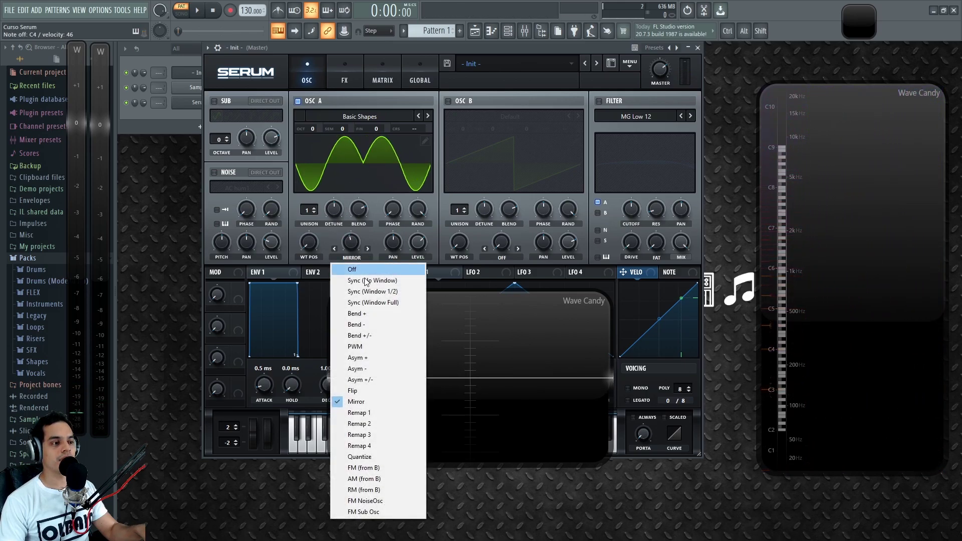
{"action": "left_click", "coordinate": [377, 413]}
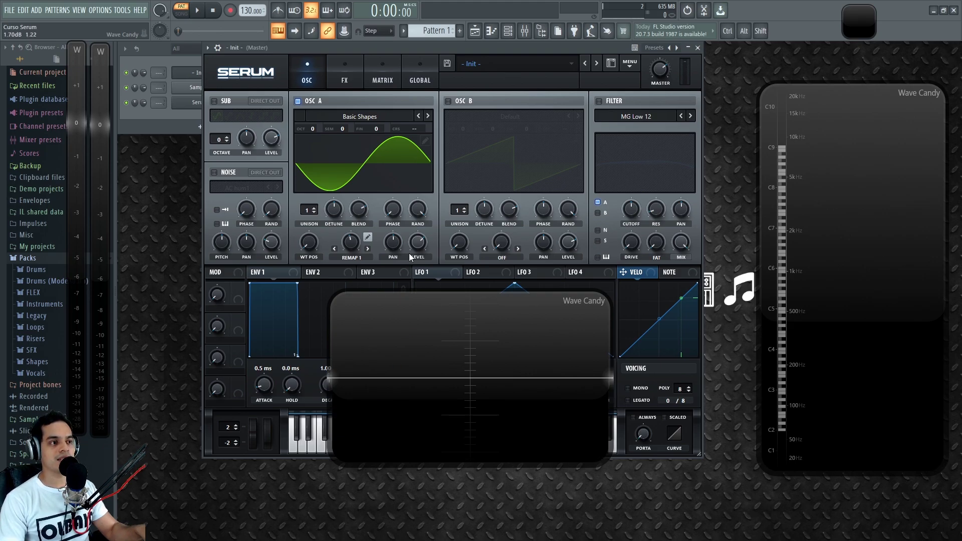
{"action": "left_click", "coordinate": [358, 258]}
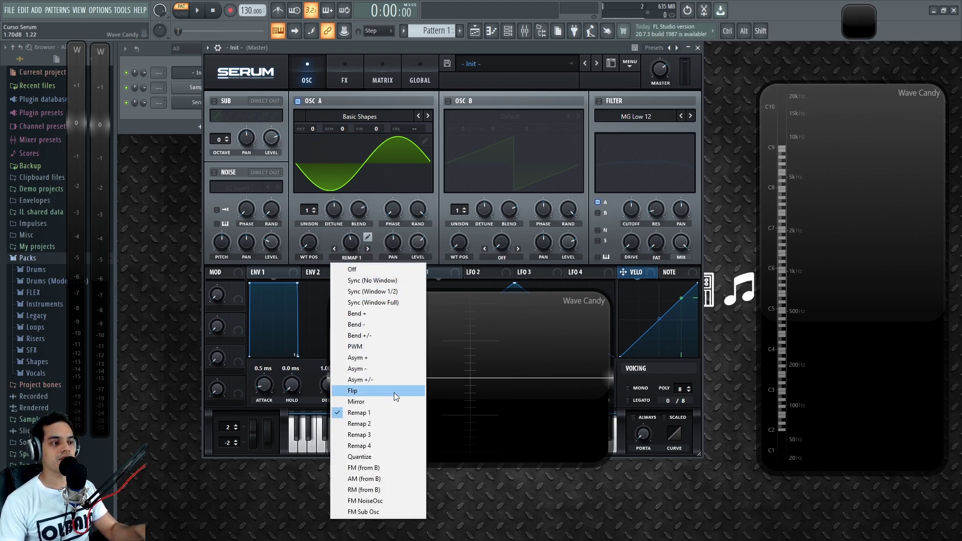
{"action": "left_click", "coordinate": [446, 48]}
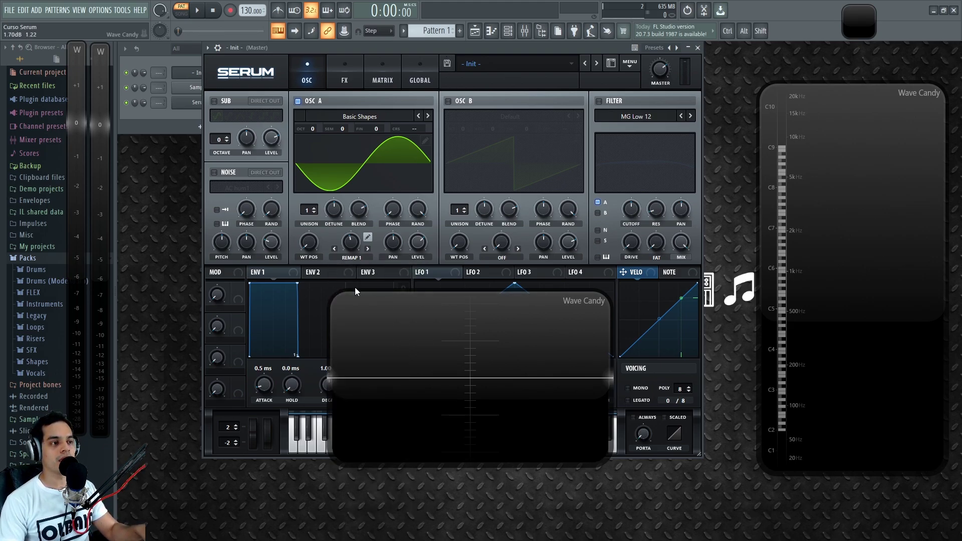
Cycle oscillator A's warp mode through Remap 2, 3, 4 and Quantize, go back to Mirror and return to Remap 1
{"action": "left_click", "coordinate": [368, 249]}
{"action": "left_click", "coordinate": [368, 249]}
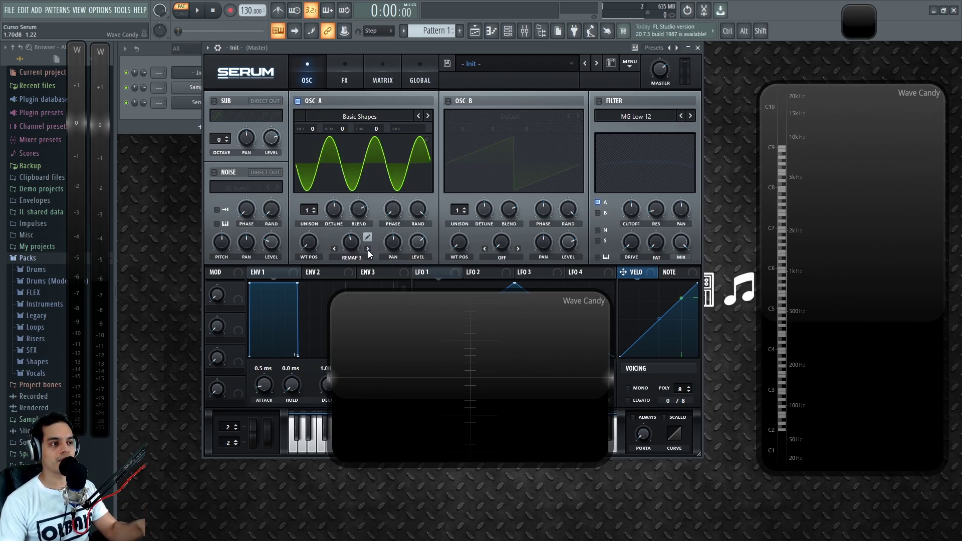
{"action": "left_click", "coordinate": [367, 249]}
{"action": "left_click", "coordinate": [368, 249]}
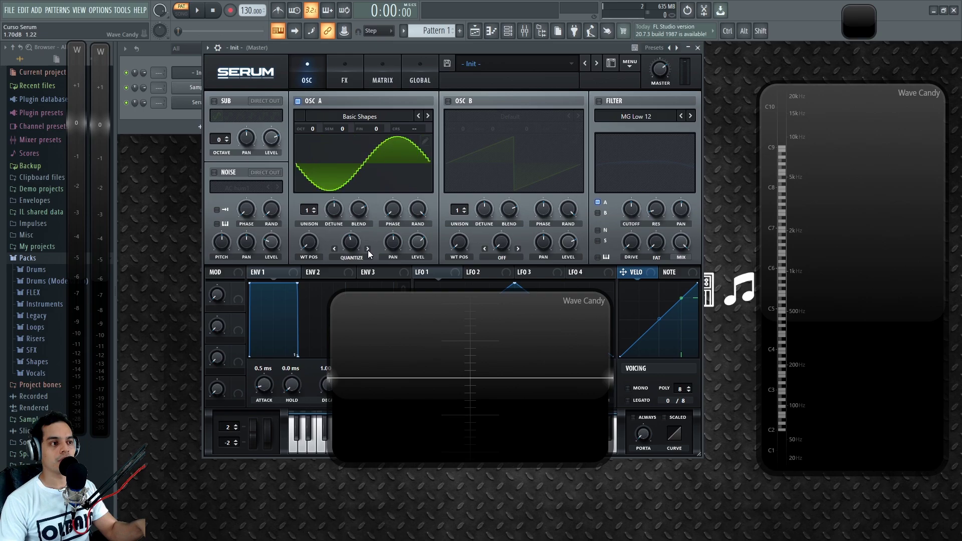
{"action": "left_click", "coordinate": [334, 249]}
{"action": "left_click", "coordinate": [334, 249]}
{"action": "left_click", "coordinate": [333, 249]}
{"action": "left_click", "coordinate": [333, 249]}
{"action": "left_click", "coordinate": [333, 249]}
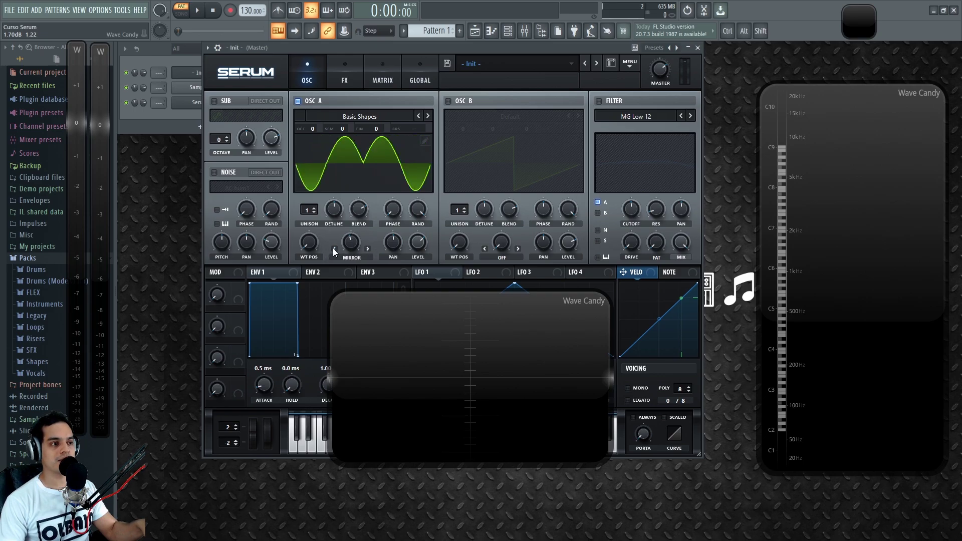
{"action": "left_click", "coordinate": [368, 249]}
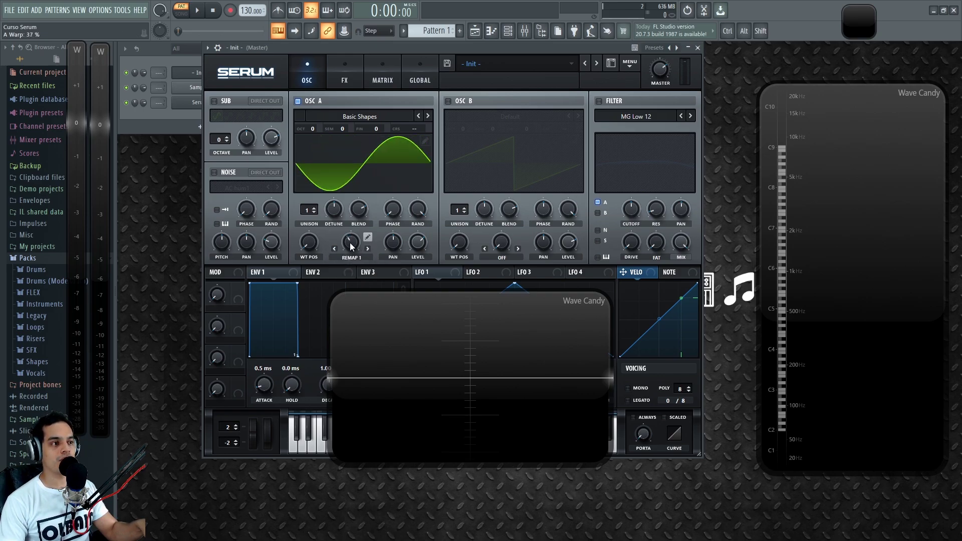
Open the Remap 1 curve editor for oscillator A and set the warp amount to 100%
{"action": "left_click_drag", "start_coordinate": [351, 247], "coordinate": [357, 326]}
{"action": "left_click", "coordinate": [368, 238]}
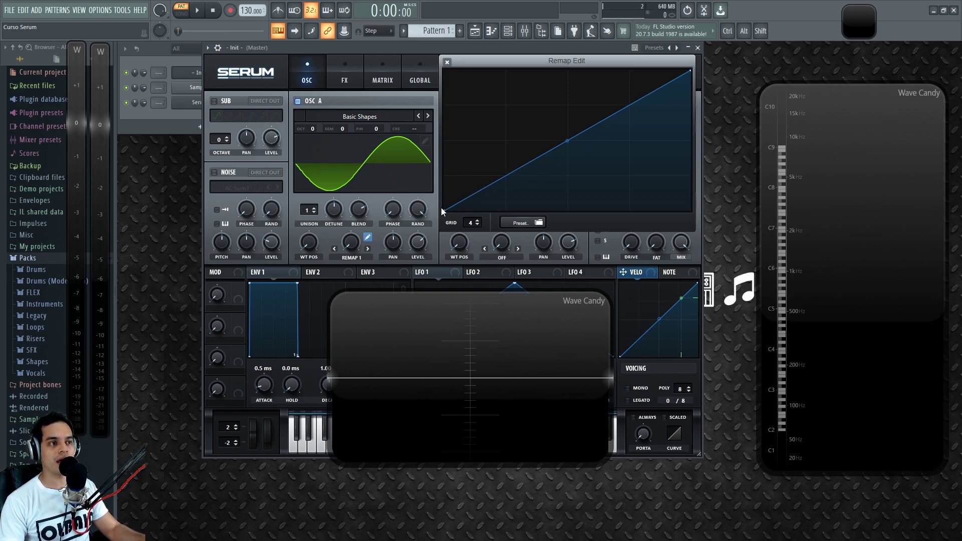
{"action": "left_click_drag", "start_coordinate": [359, 249], "coordinate": [351, 234]}
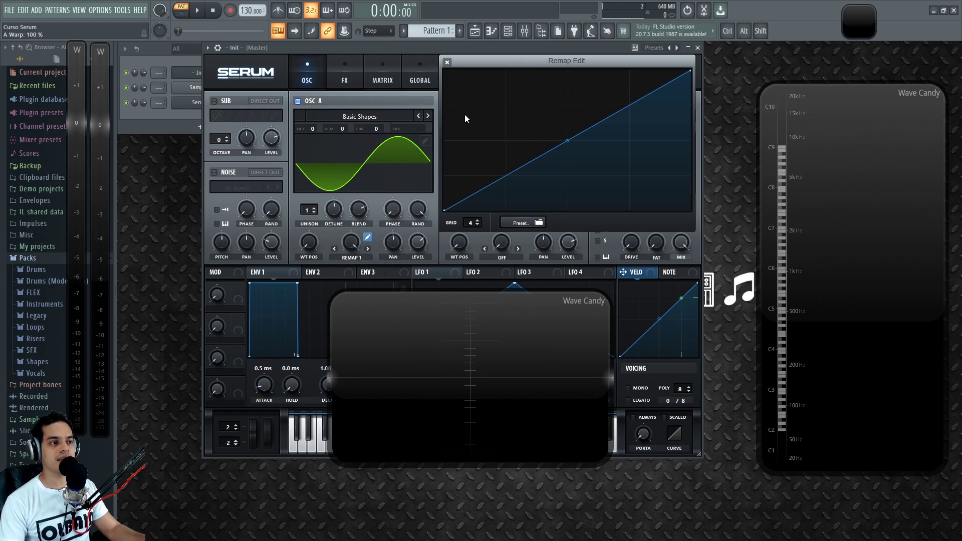
{"action": "left_click_drag", "start_coordinate": [371, 279], "coordinate": [396, 203]}
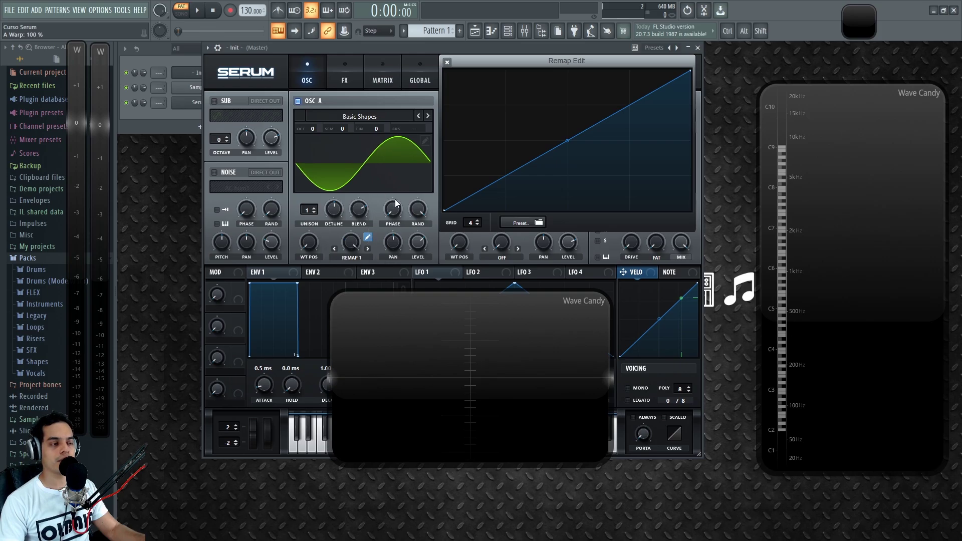
Add a point at the centre of the remap curve and raise its start point to the top, forming a V
{"action": "double_click", "coordinate": [571, 121]}
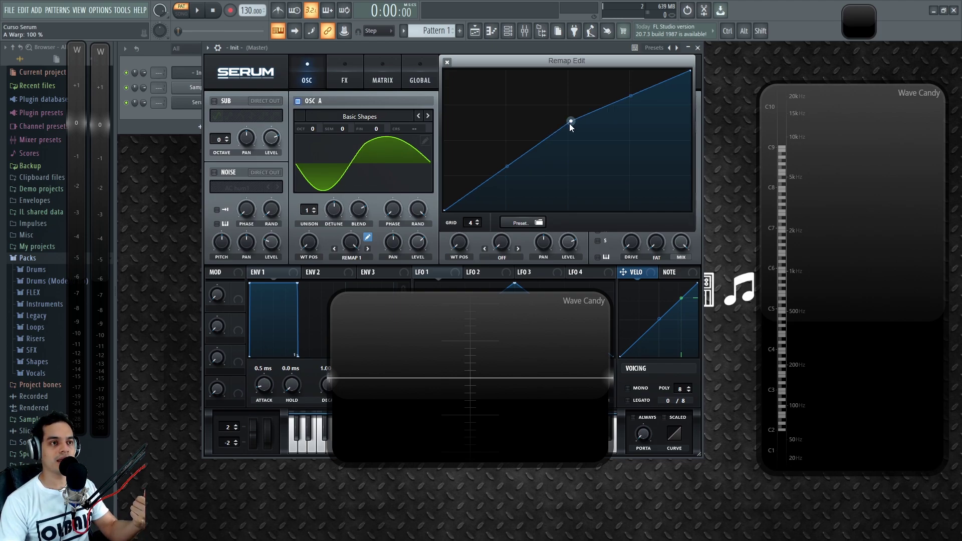
{"action": "mouse_move", "coordinate": [570, 122]}
{"action": "left_mouse_down"}
{"action": "mouse_move", "coordinate": [593, 153]}
{"action": "mouse_move", "coordinate": [593, 183]}
{"action": "mouse_move", "coordinate": [509, 187]}
{"action": "mouse_move", "coordinate": [545, 112]}
{"action": "mouse_move", "coordinate": [563, 179]}
{"action": "mouse_move", "coordinate": [563, 112]}
{"action": "mouse_move", "coordinate": [572, 148]}
{"action": "mouse_move", "coordinate": [568, 140]}
{"action": "mouse_move", "coordinate": [673, 137]}
{"action": "mouse_move", "coordinate": [468, 138]}
{"action": "mouse_move", "coordinate": [670, 140]}
{"action": "mouse_move", "coordinate": [481, 136]}
{"action": "mouse_move", "coordinate": [570, 140]}
{"action": "left_mouse_up"}
{"action": "left_click_drag", "start_coordinate": [443, 210], "coordinate": [501, 80]}
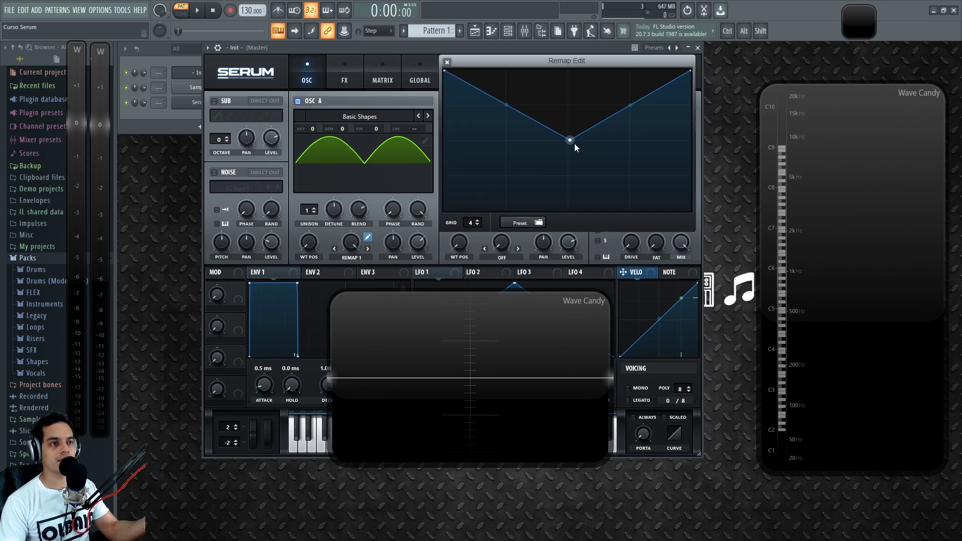
Nudge the remap curve's middle point and lower both end points to the bottom, forming a single peak
{"action": "left_click_drag", "start_coordinate": [569, 141], "coordinate": [541, 141]}
{"action": "left_click_drag", "start_coordinate": [558, 141], "coordinate": [566, 138]}
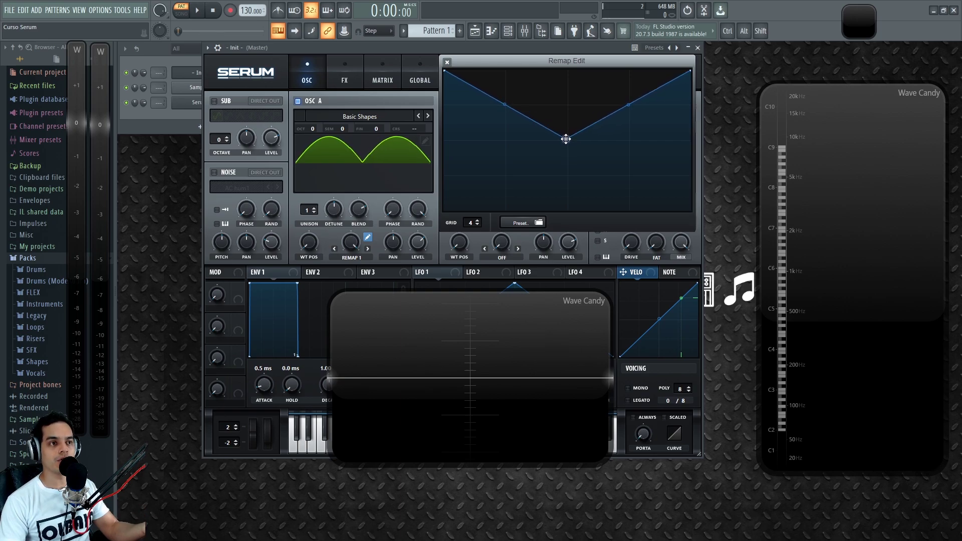
{"action": "left_click_drag", "start_coordinate": [689, 72], "coordinate": [690, 211]}
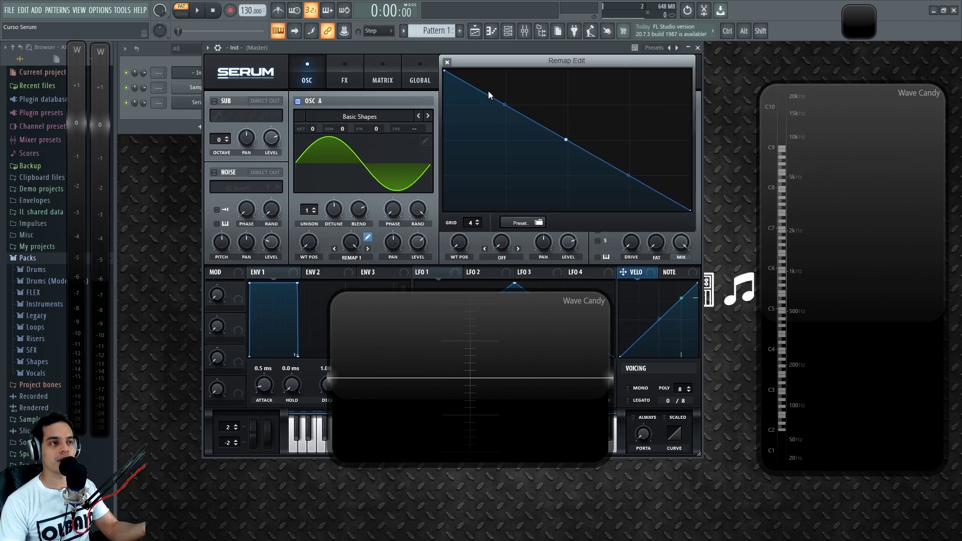
{"action": "left_click_drag", "start_coordinate": [445, 74], "coordinate": [445, 210]}
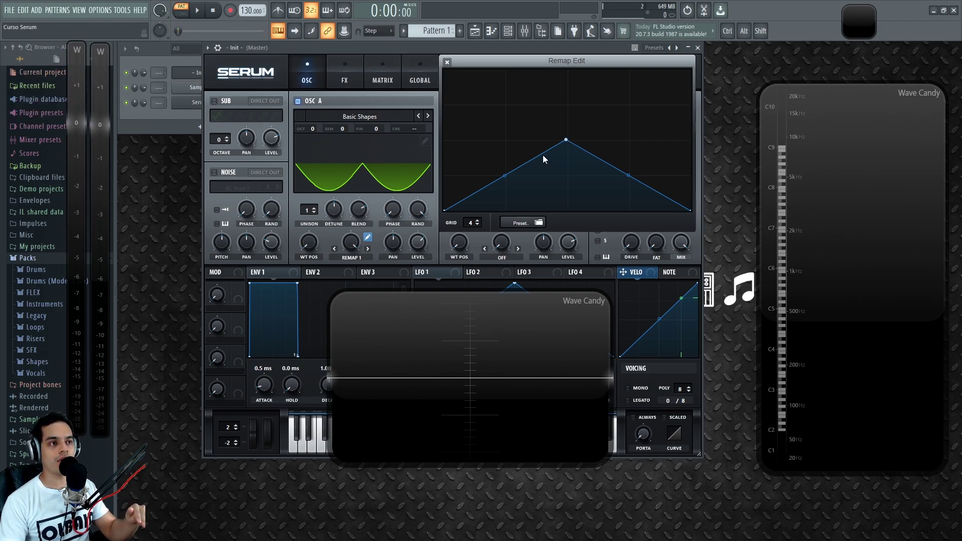
Flatten the remap curve at mid-height by raising both end points and deleting the middle point
{"action": "left_click_drag", "start_coordinate": [445, 210], "coordinate": [435, 141]}
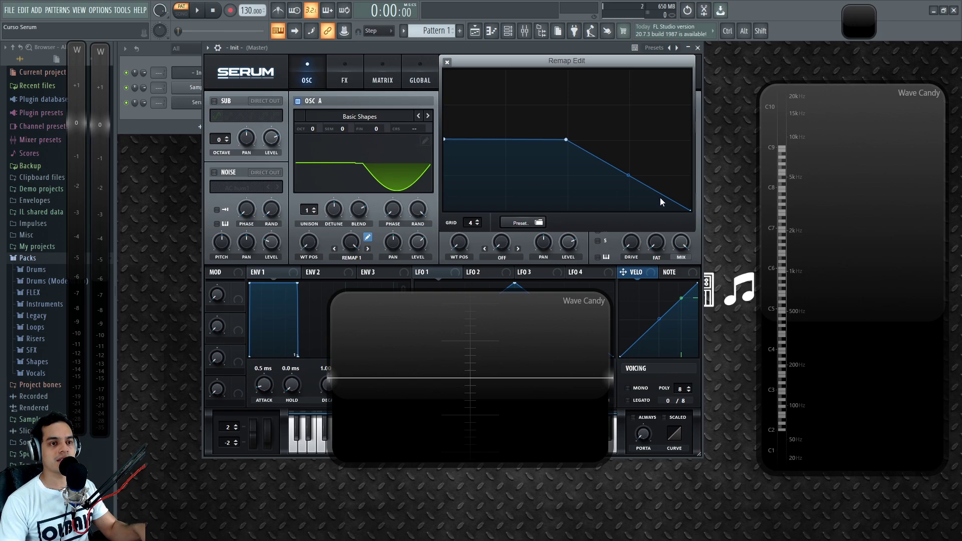
{"action": "double_click", "coordinate": [567, 140]}
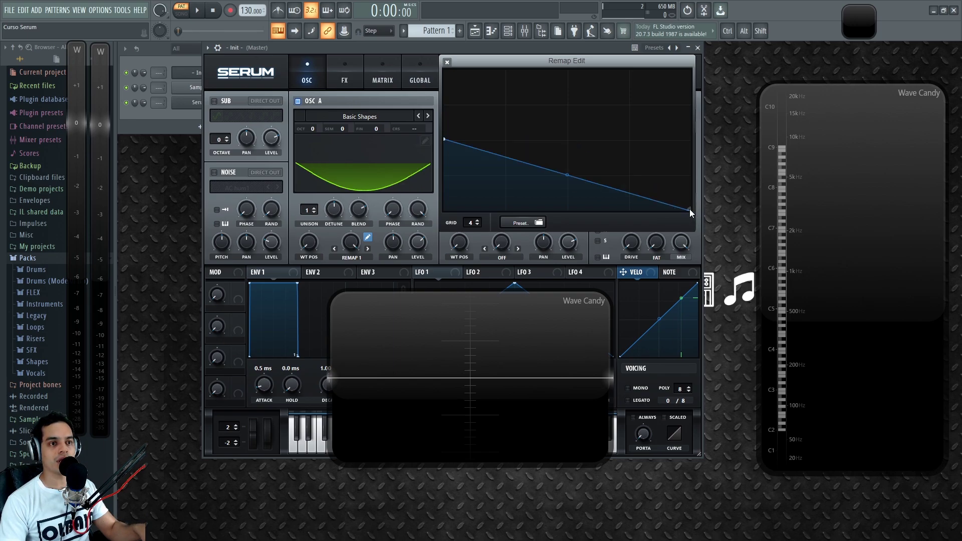
{"action": "left_click_drag", "start_coordinate": [688, 209], "coordinate": [693, 139]}
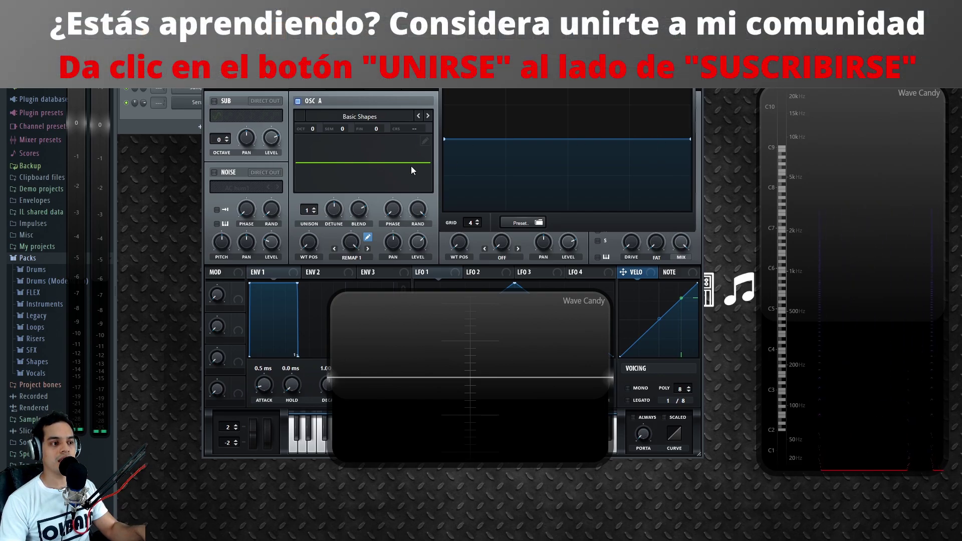
Tilt the flat remap line by moving its start point below and above centre, and return it to about mid-height
{"action": "left_click_drag", "start_coordinate": [445, 139], "coordinate": [444, 169]}
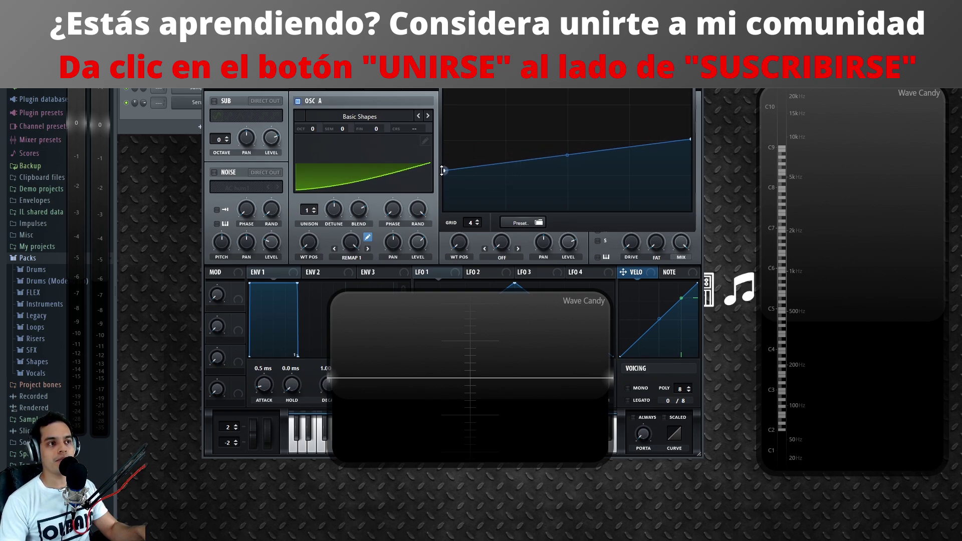
{"action": "left_click_drag", "start_coordinate": [443, 171], "coordinate": [430, 174]}
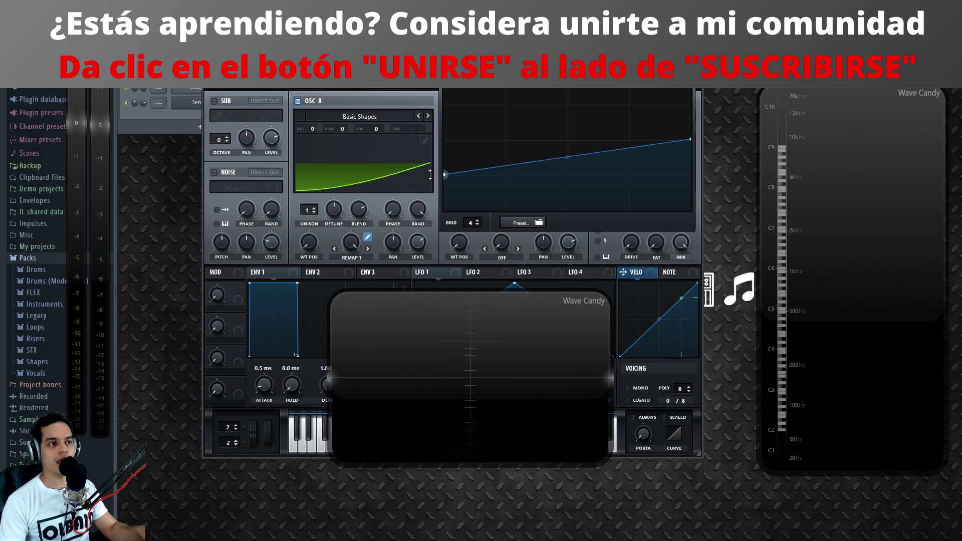
{"action": "left_click_drag", "start_coordinate": [430, 174], "coordinate": [409, 116]}
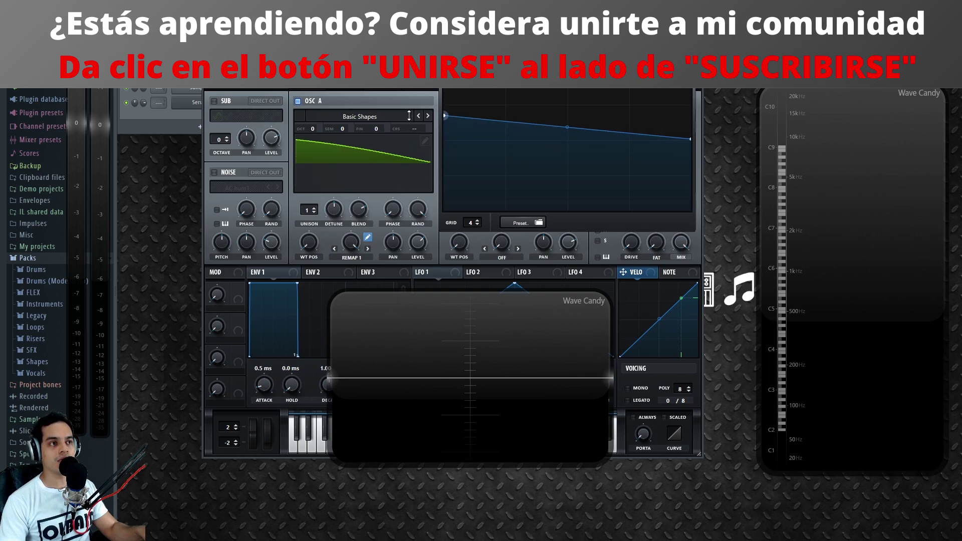
{"action": "left_click_drag", "start_coordinate": [443, 115], "coordinate": [440, 104]}
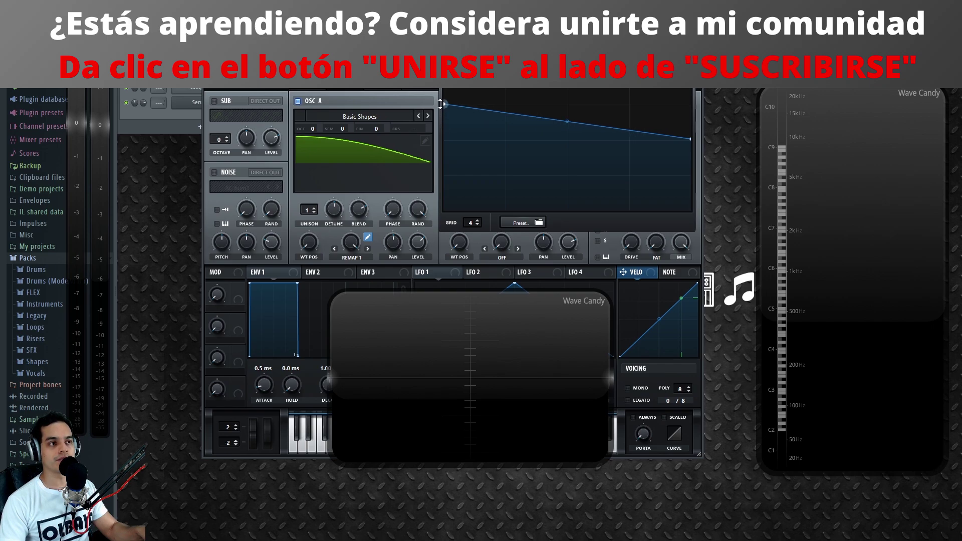
{"action": "left_click_drag", "start_coordinate": [441, 103], "coordinate": [398, 142]}
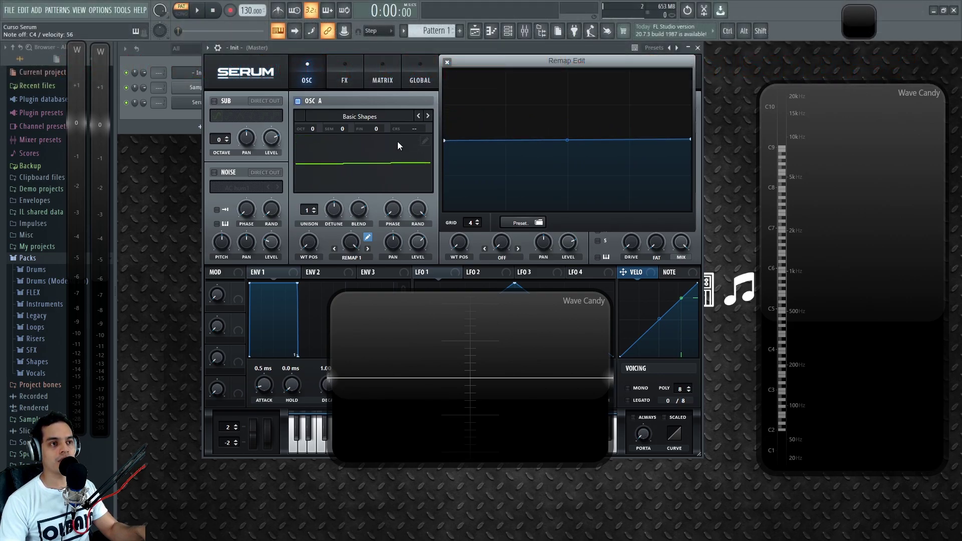
Add a middle point to the flat remap curve and lower it almost to the bottom, forming a V
{"action": "double_click", "coordinate": [566, 129]}
{"action": "left_click_drag", "start_coordinate": [567, 128], "coordinate": [568, 173]}
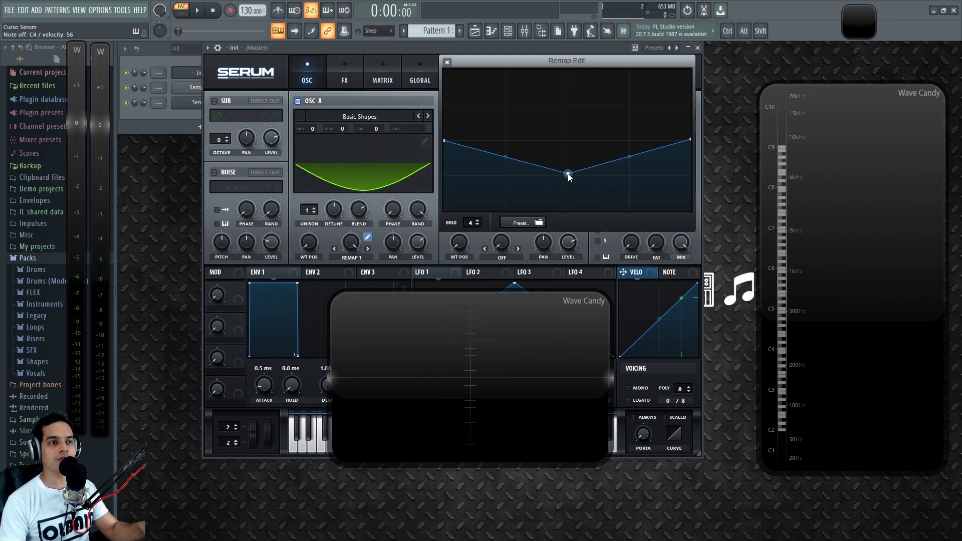
{"action": "left_click_drag", "start_coordinate": [567, 173], "coordinate": [568, 204]}
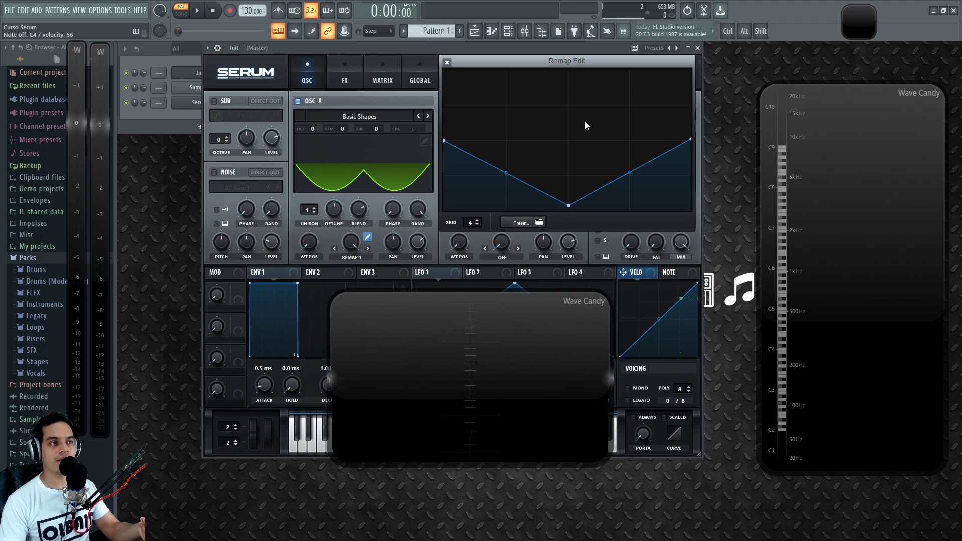
Reshape the remap curve into a zigzag with three peaks and two valleys by moving the middle point and adding more points
{"action": "left_click_drag", "start_coordinate": [569, 205], "coordinate": [490, 97]}
{"action": "double_click", "coordinate": [535, 187]}
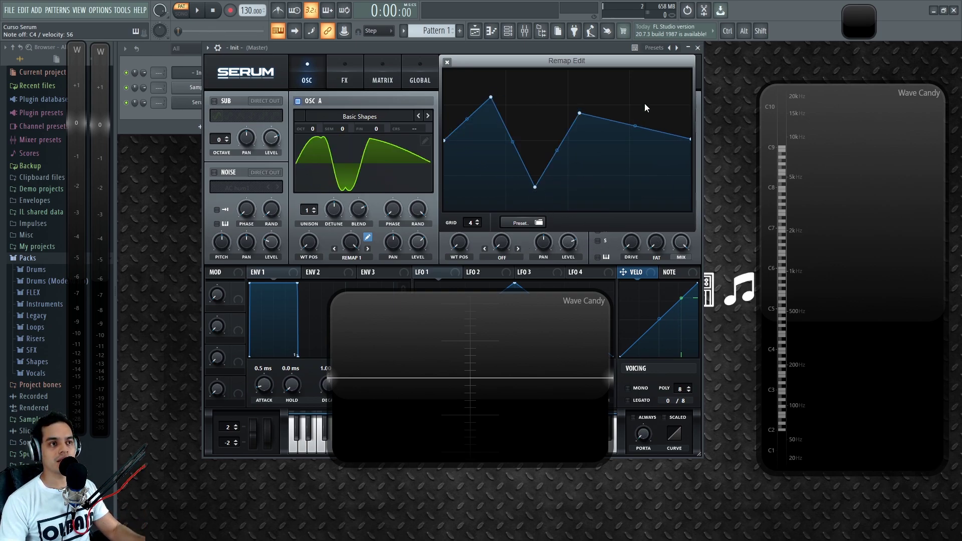
{"action": "double_click", "coordinate": [651, 92]}
{"action": "left_click_drag", "start_coordinate": [580, 114], "coordinate": [600, 208]}
{"action": "double_click", "coordinate": [585, 146]}
{"action": "left_click_drag", "start_coordinate": [584, 146], "coordinate": [574, 119]}
Lower oscillator A's Remap 1 warp amount to the plain sine, play test notes and raise it back to 100%
{"action": "left_click_drag", "start_coordinate": [354, 243], "coordinate": [360, 395]}
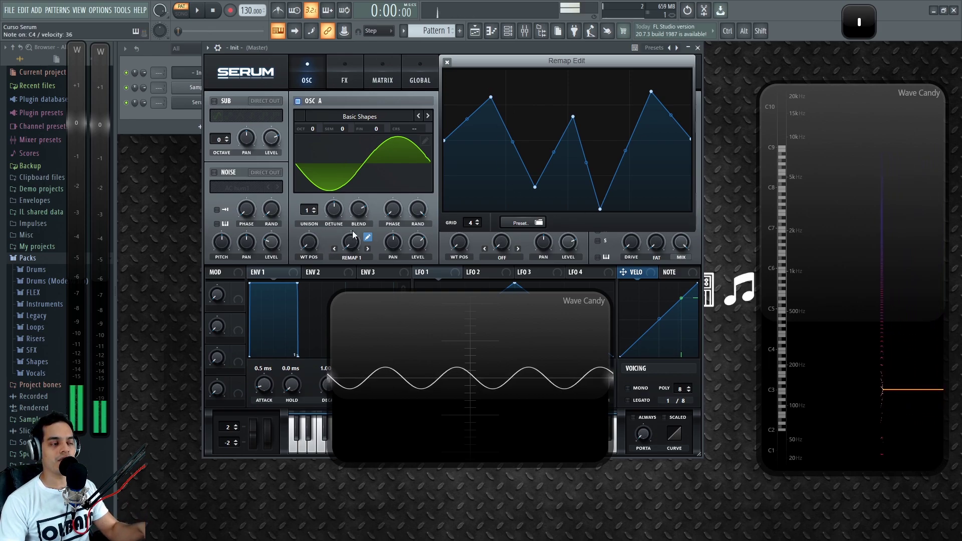
{"action": "left_click_drag", "start_coordinate": [353, 246], "coordinate": [356, 101]}
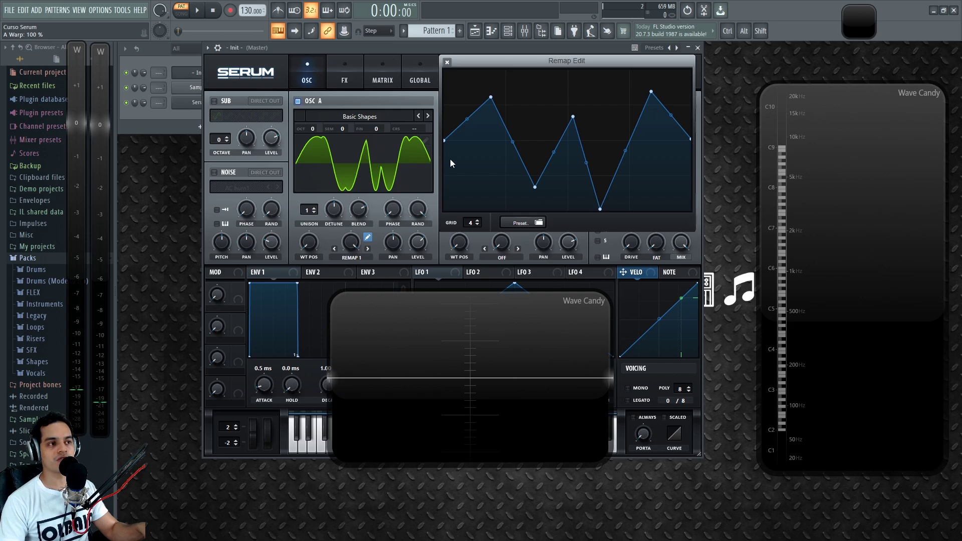
{"action": "mouse_move", "coordinate": [350, 243]}
{"action": "left_mouse_down"}
{"action": "mouse_move", "coordinate": [357, 381]}
{"action": "mouse_move", "coordinate": [352, 241]}
{"action": "left_mouse_up"}
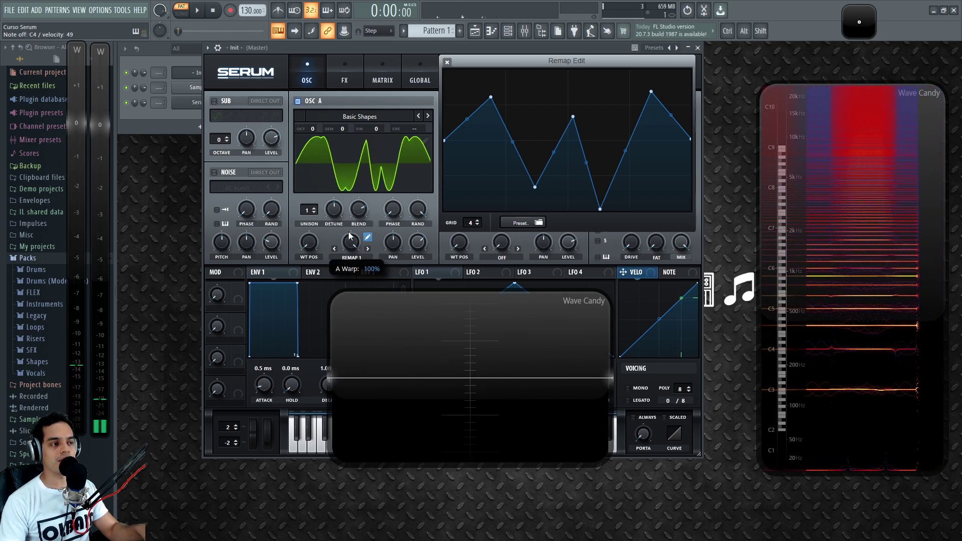
Lower oscillator A's warp amount to 0%, load the Basic shape flat 0 as the remap curve, and sweep the warp on test notes
{"action": "left_click_drag", "start_coordinate": [351, 246], "coordinate": [371, 359]}
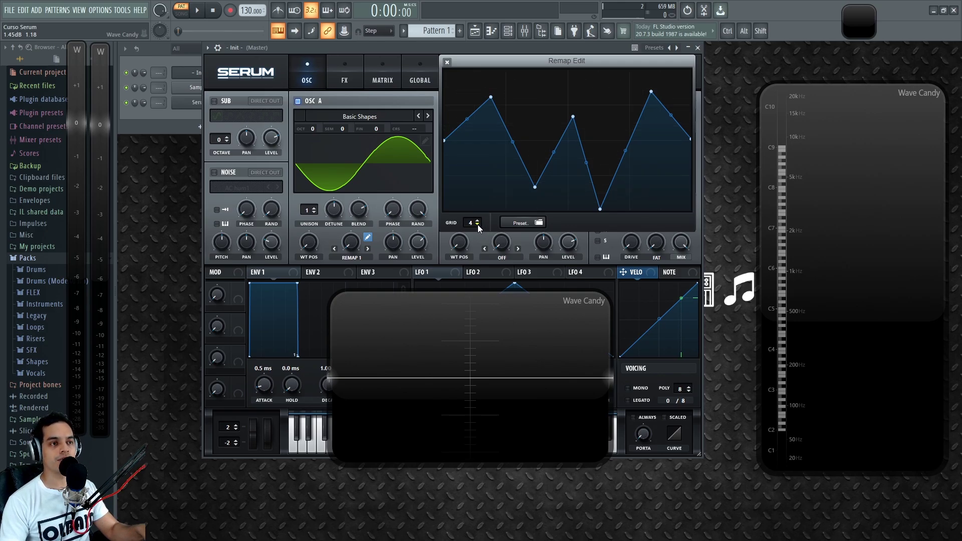
{"action": "left_click", "coordinate": [521, 224]}
{"action": "mouse_move", "coordinate": [576, 229]}
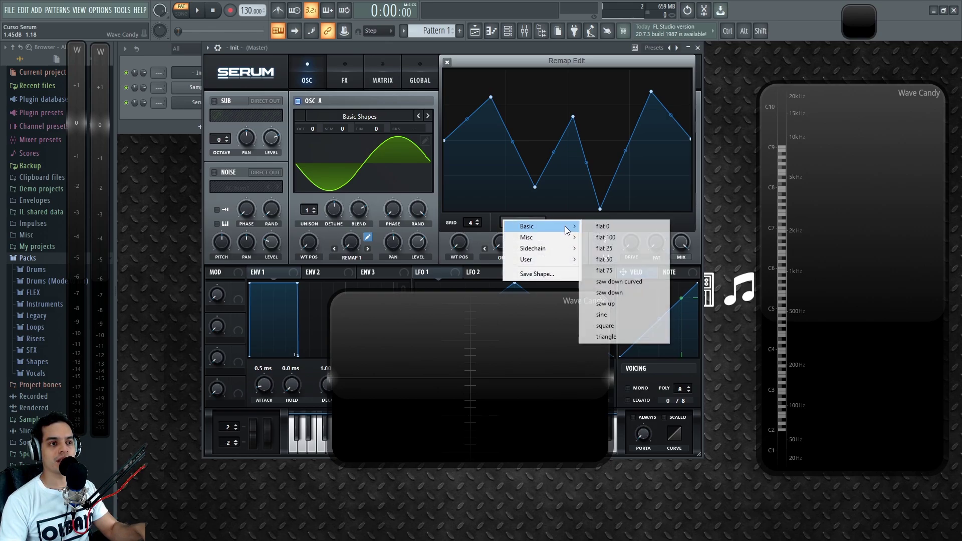
{"action": "left_click", "coordinate": [600, 227]}
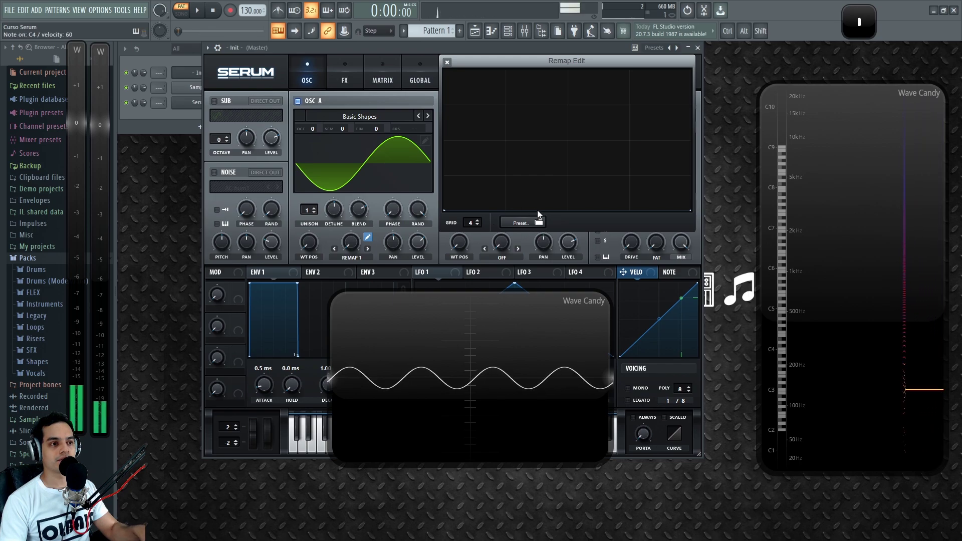
{"action": "left_click_drag", "start_coordinate": [355, 249], "coordinate": [347, 297]}
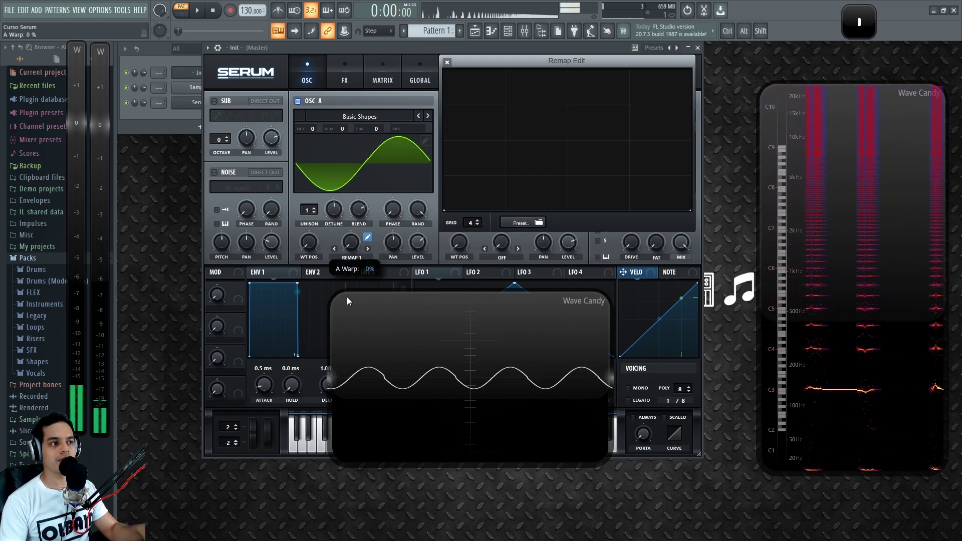
Load the Basic shape saw down as the remap curve
{"action": "left_click", "coordinate": [532, 223]}
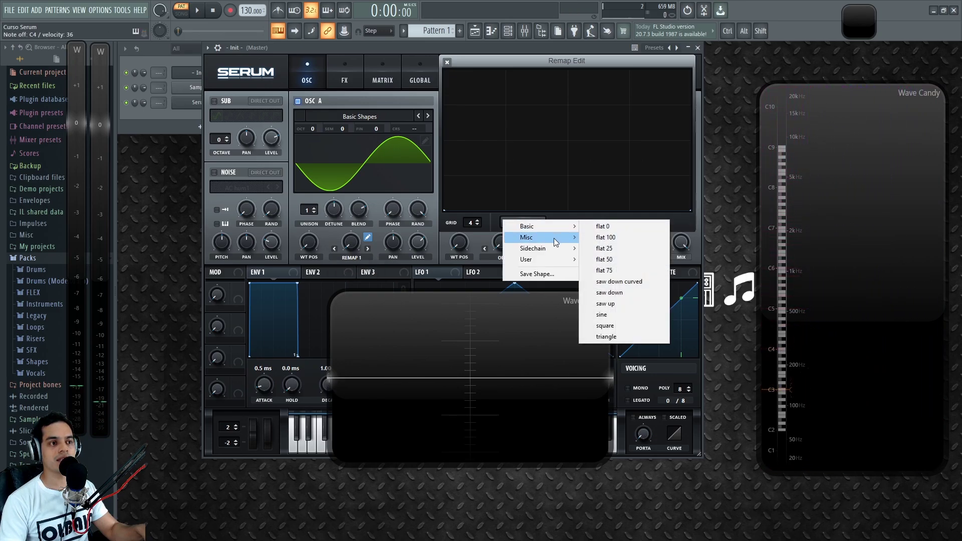
{"action": "mouse_move", "coordinate": [561, 226]}
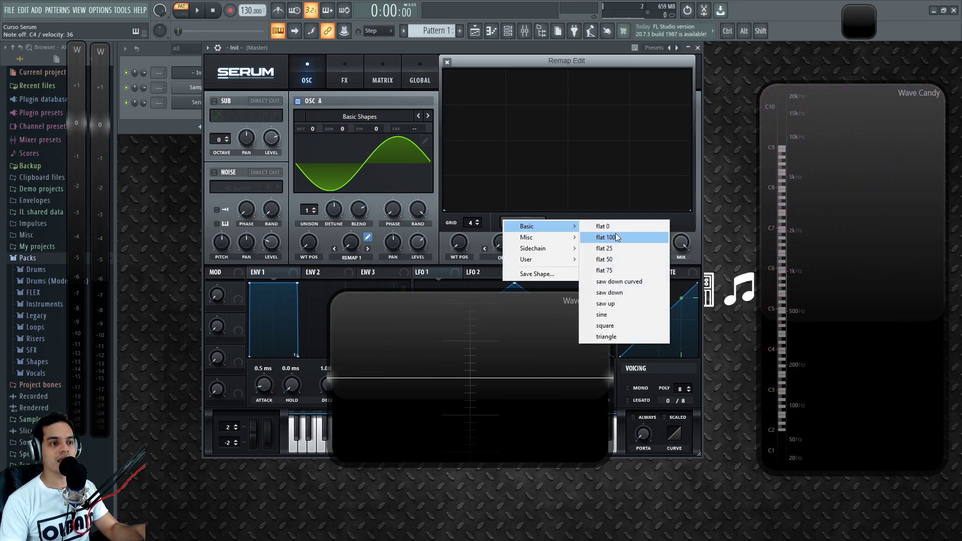
{"action": "left_click", "coordinate": [621, 294]}
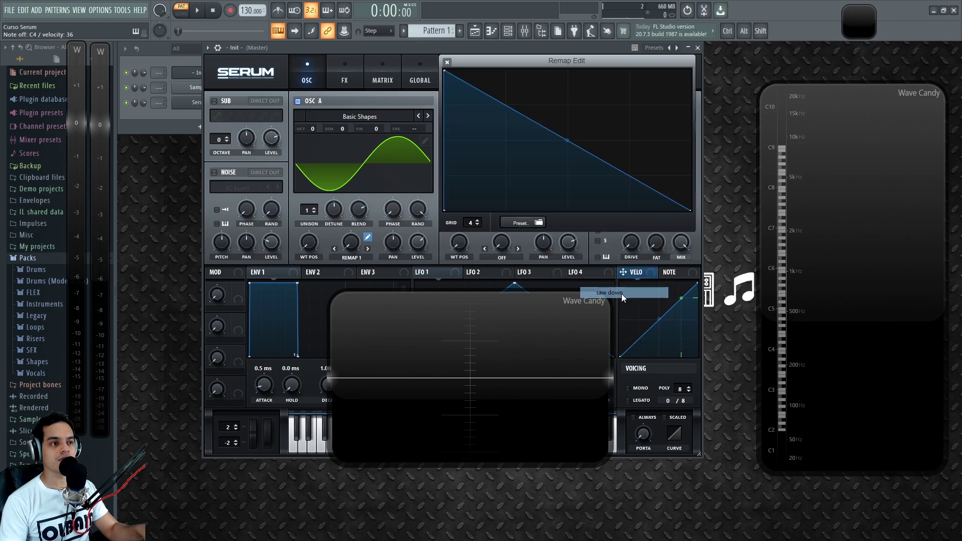
Load the Misc shape Chalice as the remap curve, raise oscillator A's warp amount to full, and close the remap editor
{"action": "left_click", "coordinate": [521, 222]}
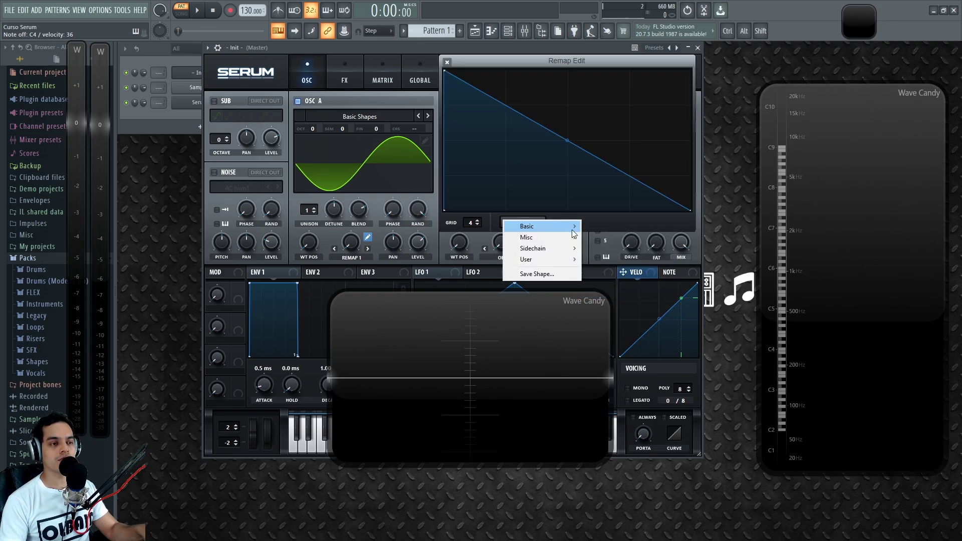
{"action": "mouse_move", "coordinate": [547, 238]}
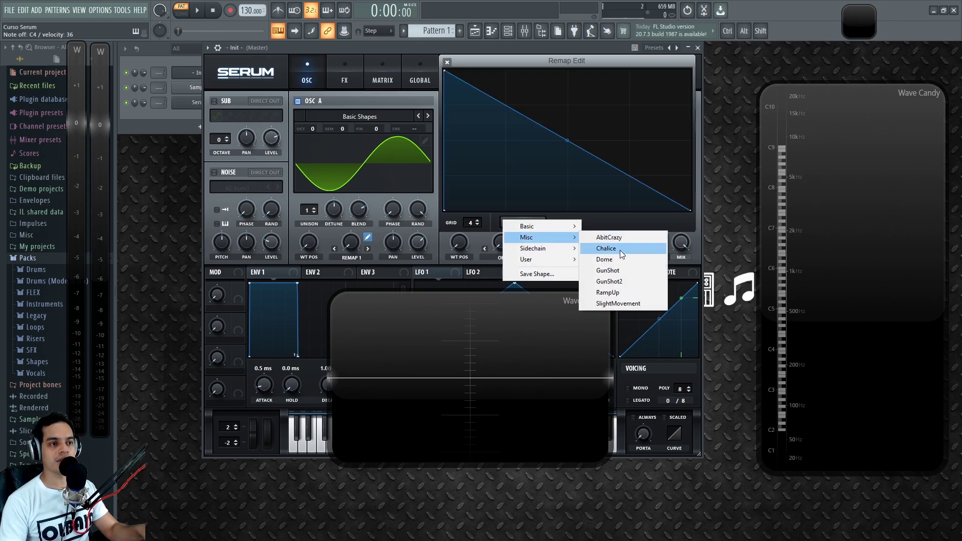
{"action": "left_click", "coordinate": [620, 249]}
{"action": "left_click_drag", "start_coordinate": [350, 243], "coordinate": [363, 113]}
{"action": "left_click", "coordinate": [538, 223]}
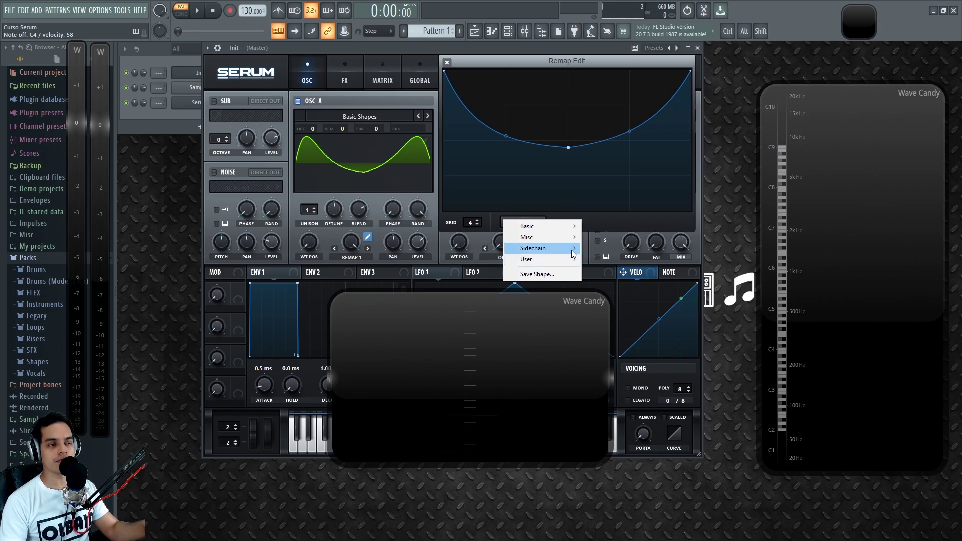
{"action": "left_click", "coordinate": [579, 64]}
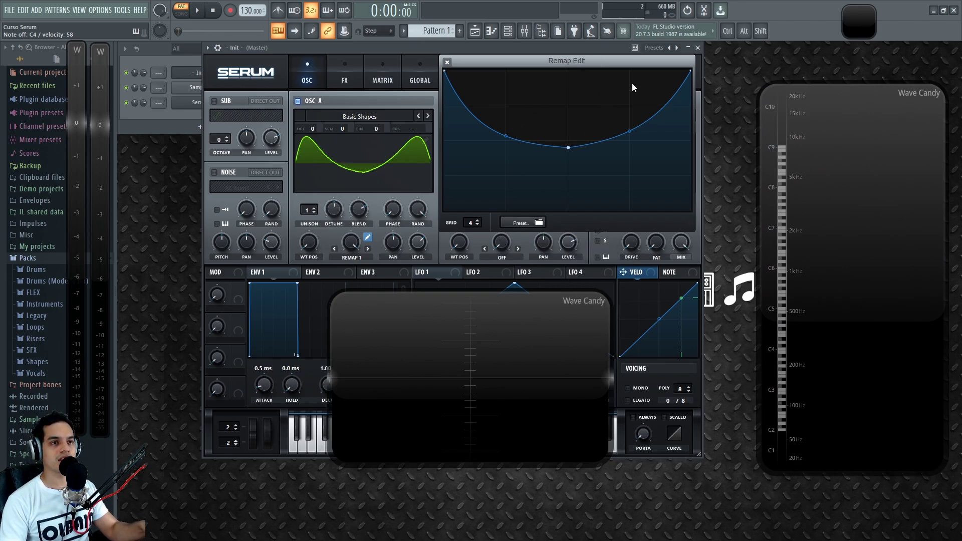
{"action": "left_click", "coordinate": [448, 62]}
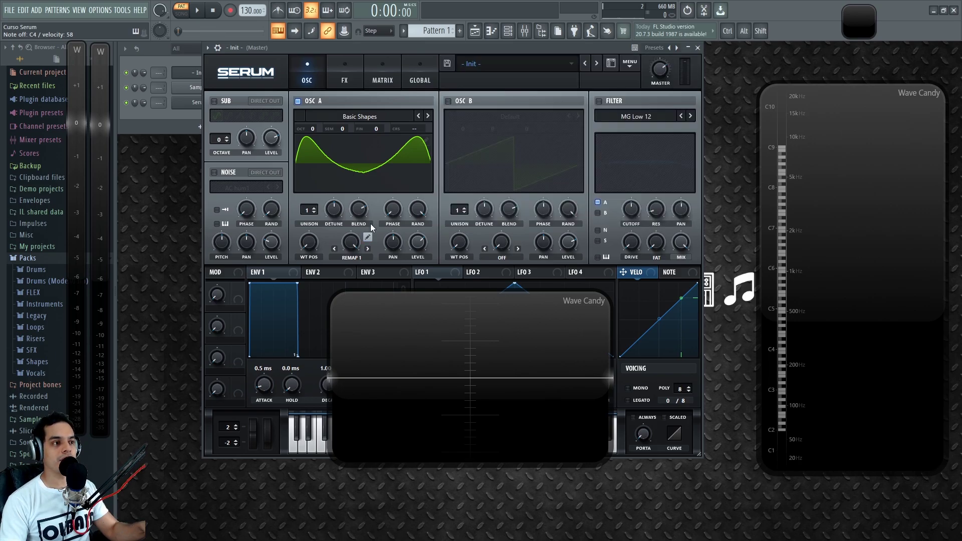
Step oscillator A's warp mode from Remap 1 up to Remap 4 and back to Remap 1 to compare the waveforms
{"action": "left_click", "coordinate": [368, 250]}
{"action": "left_click", "coordinate": [368, 249]}
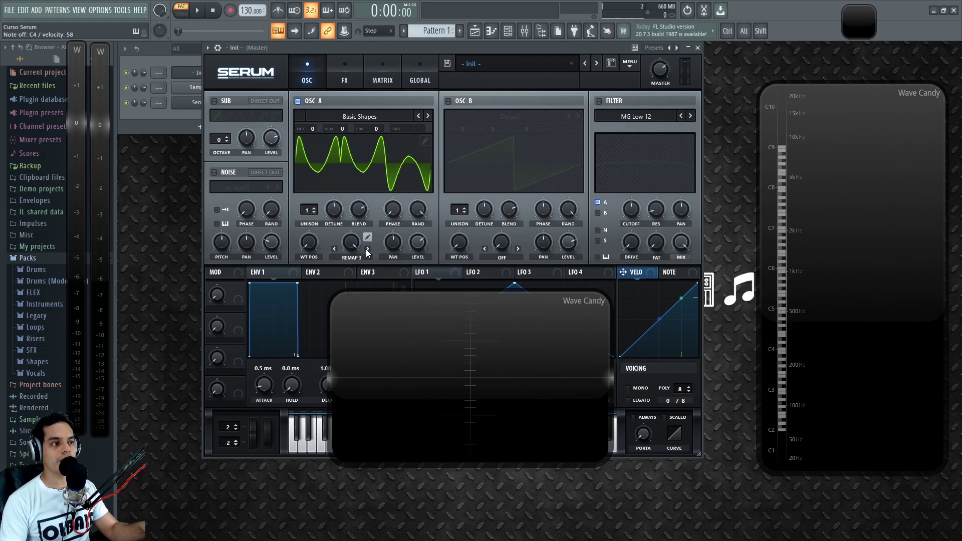
{"action": "left_click", "coordinate": [368, 249]}
{"action": "left_click", "coordinate": [334, 250]}
{"action": "left_click", "coordinate": [334, 249]}
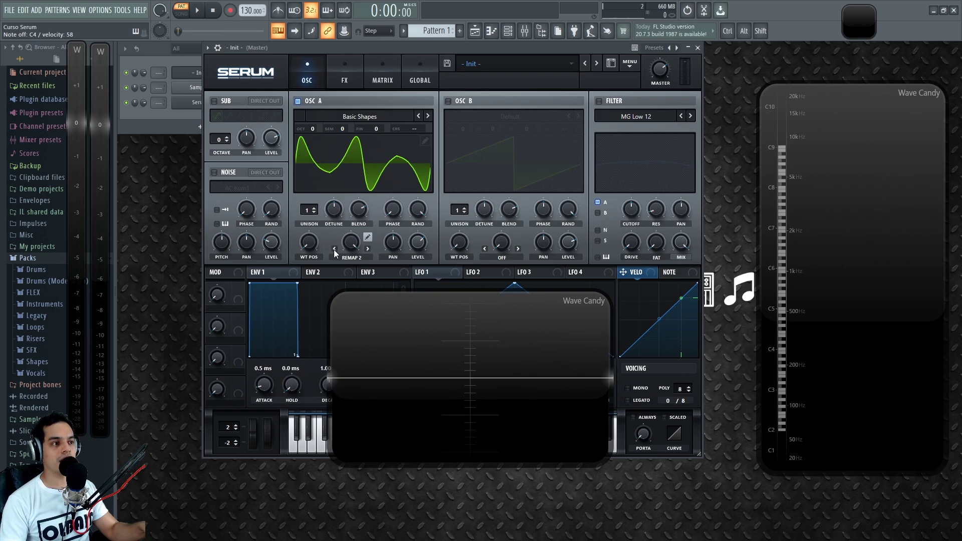
{"action": "left_click", "coordinate": [333, 249]}
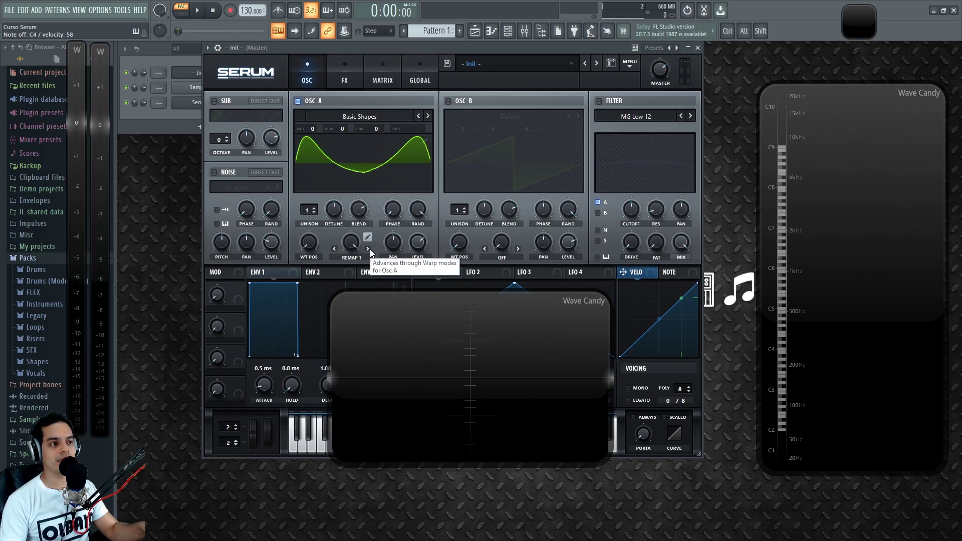
Advance oscillator A's warp mode to Remap 4, sweep its warp amount down to zero on test notes, and review its remap curve
{"action": "left_click", "coordinate": [369, 249]}
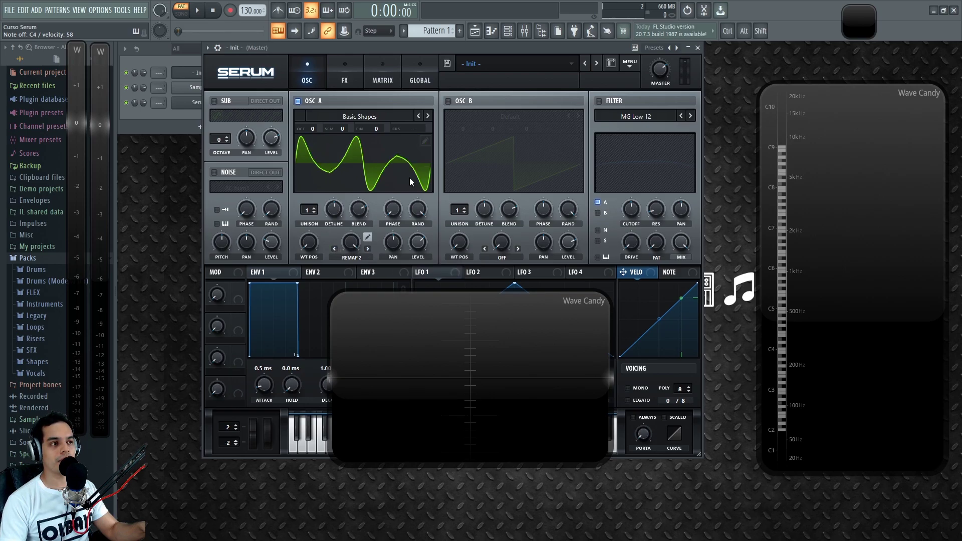
{"action": "left_click", "coordinate": [367, 249]}
{"action": "left_click", "coordinate": [368, 248]}
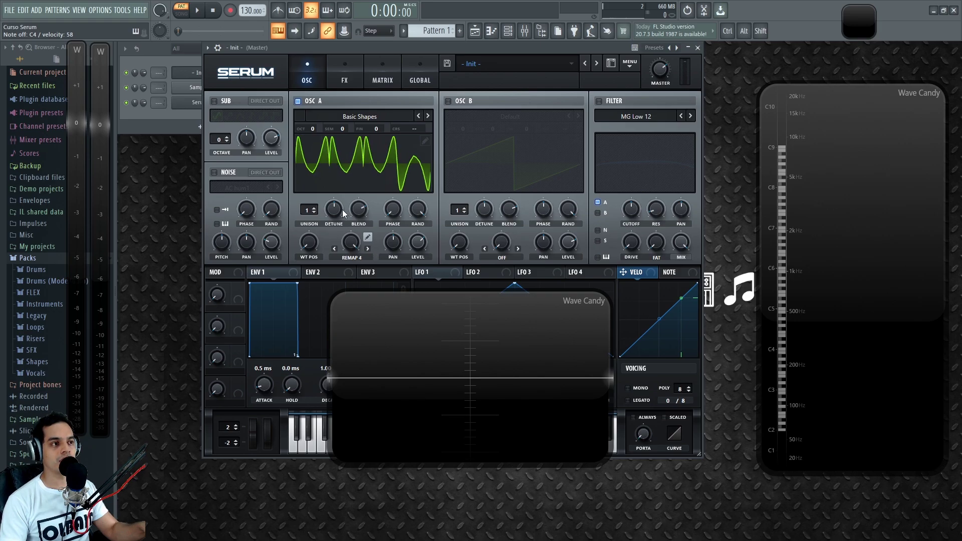
{"action": "mouse_move", "coordinate": [352, 246]}
{"action": "left_mouse_down"}
{"action": "mouse_move", "coordinate": [378, 429]}
{"action": "mouse_move", "coordinate": [359, 156]}
{"action": "mouse_move", "coordinate": [363, 344]}
{"action": "mouse_move", "coordinate": [361, 280]}
{"action": "left_mouse_up"}
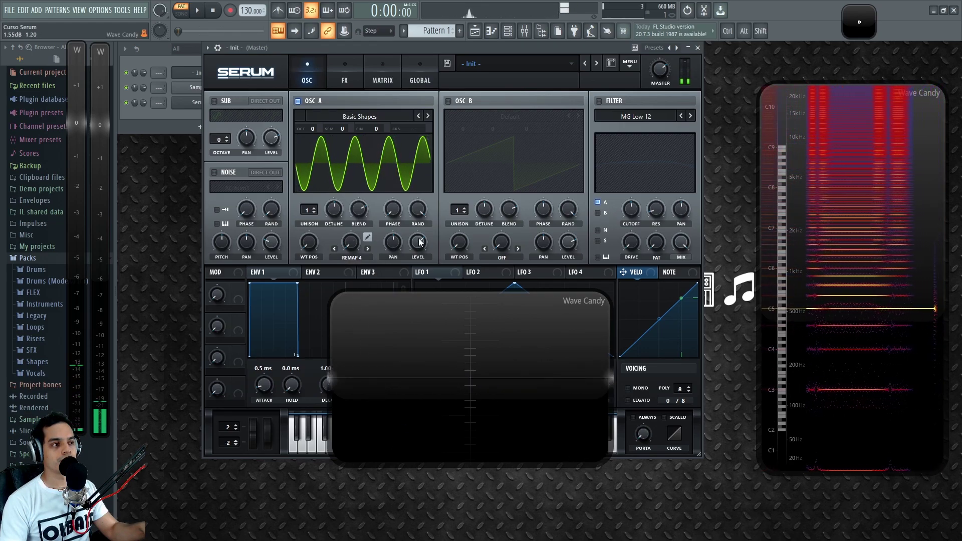
{"action": "left_click", "coordinate": [368, 237]}
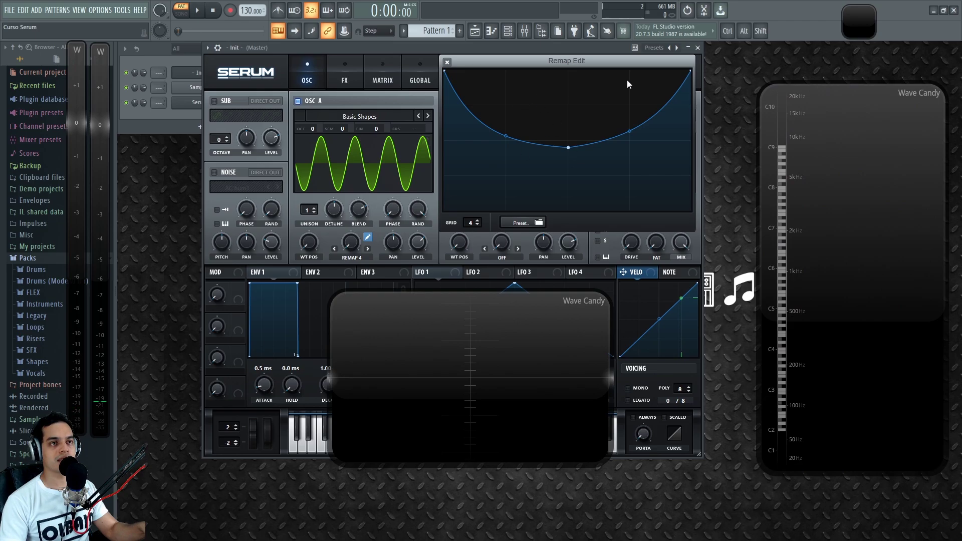
{"action": "left_click", "coordinate": [446, 63]}
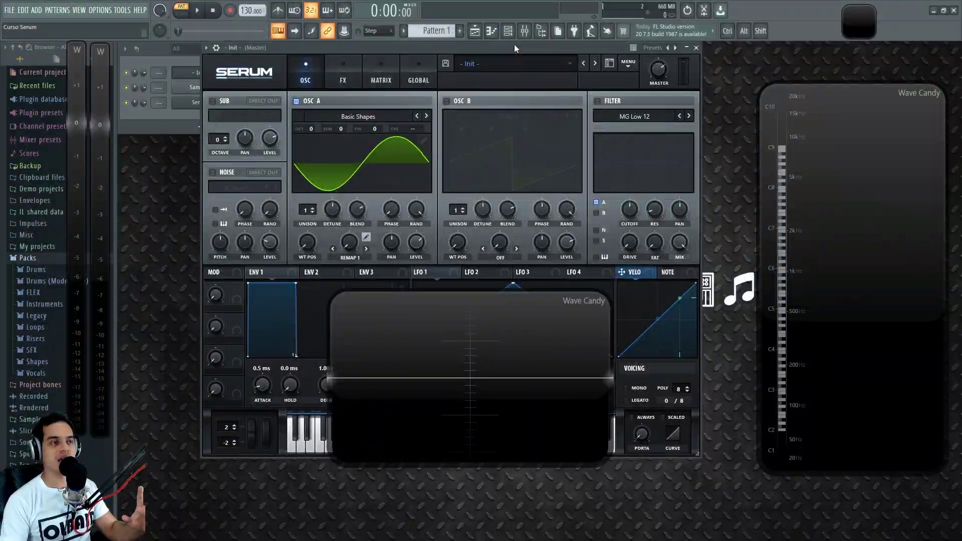
Set oscillator A's warp mode to Quantize and sweep the warp amount up to 100% and back to 0% while playing notes
{"action": "left_click_drag", "start_coordinate": [514, 47], "coordinate": [524, 46]}
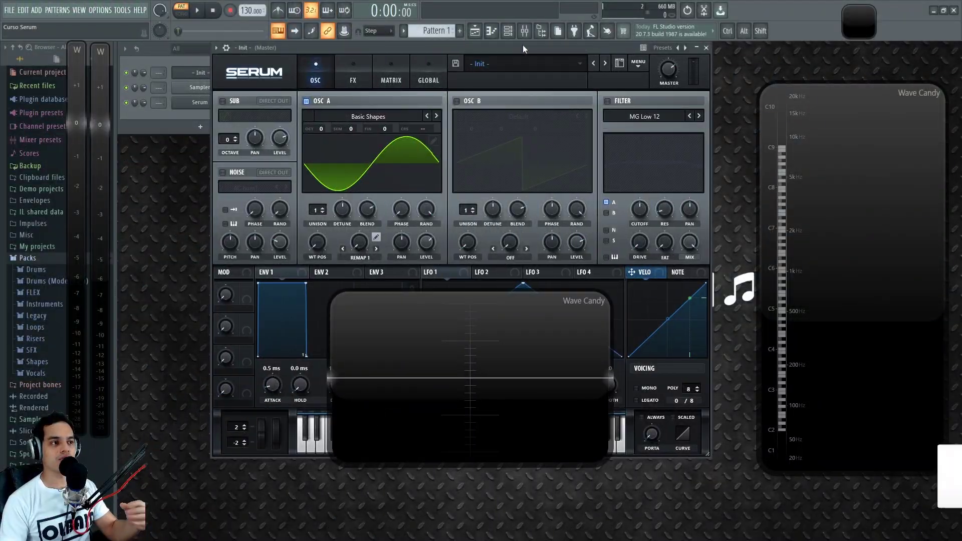
{"action": "left_click", "coordinate": [366, 258]}
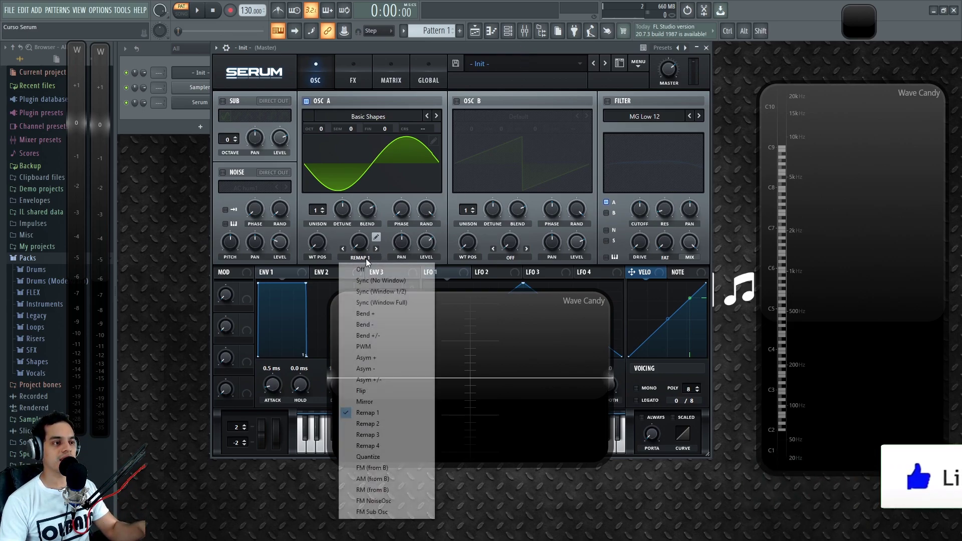
{"action": "left_click", "coordinate": [374, 457]}
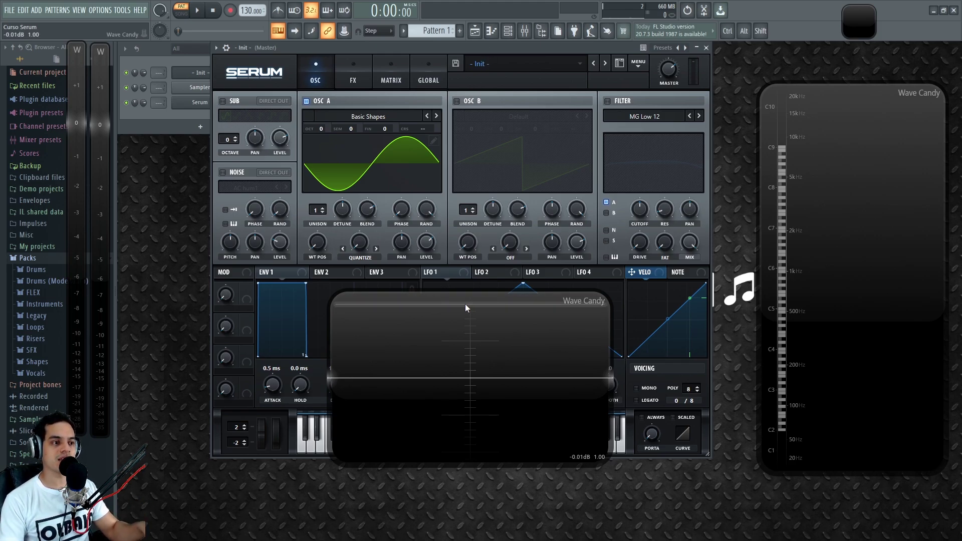
{"action": "key", "text": "z"}
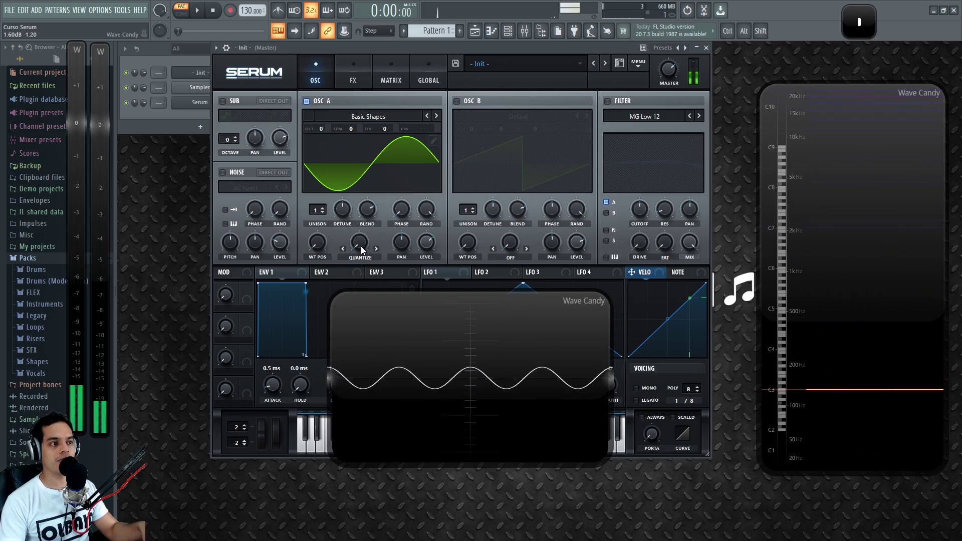
{"action": "left_click_drag", "start_coordinate": [363, 214], "coordinate": [370, 185]}
{"action": "left_click_drag", "start_coordinate": [362, 243], "coordinate": [385, 200]}
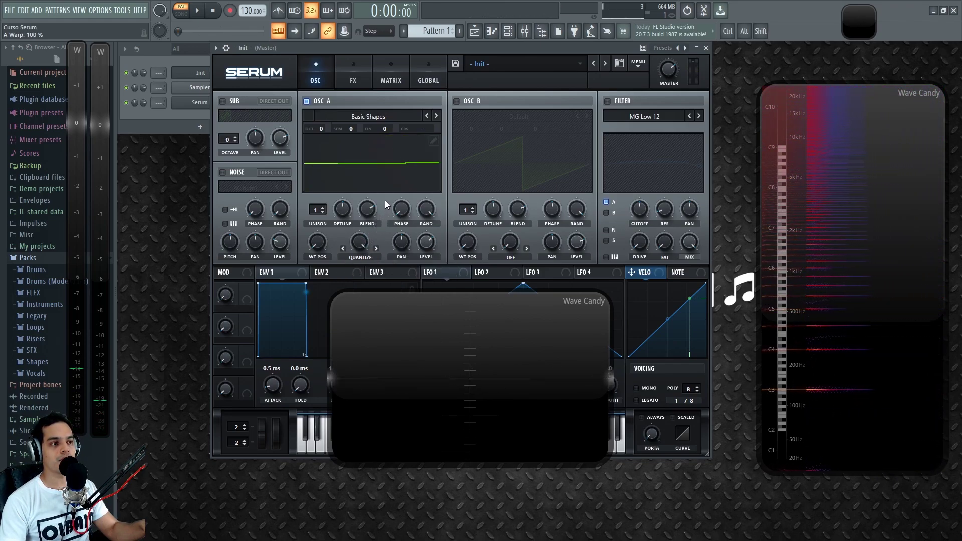
{"action": "left_click_drag", "start_coordinate": [360, 241], "coordinate": [366, 405]}
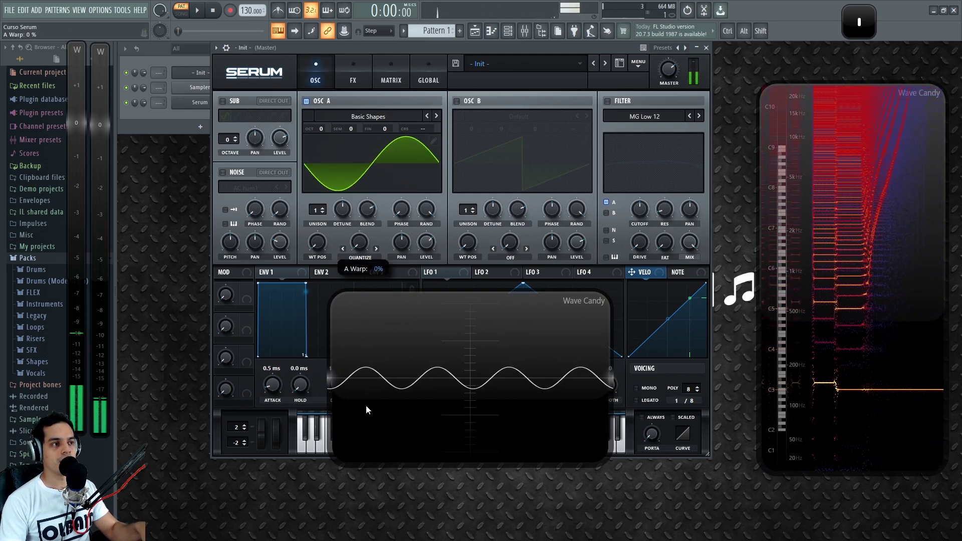
Set oscillator A's warp mode to FM (from B) and test its warp amount with oscillator B off
{"action": "left_click", "coordinate": [371, 260]}
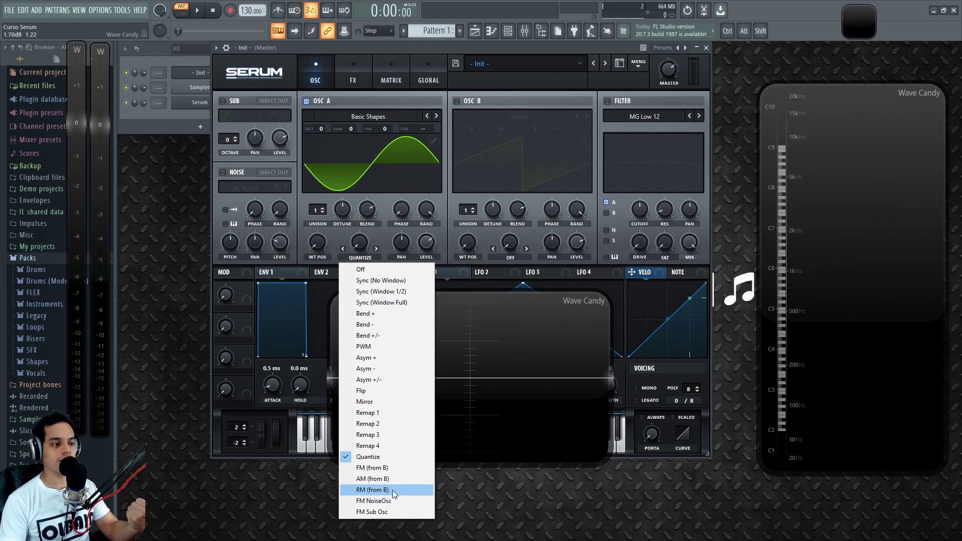
{"action": "left_click", "coordinate": [377, 467]}
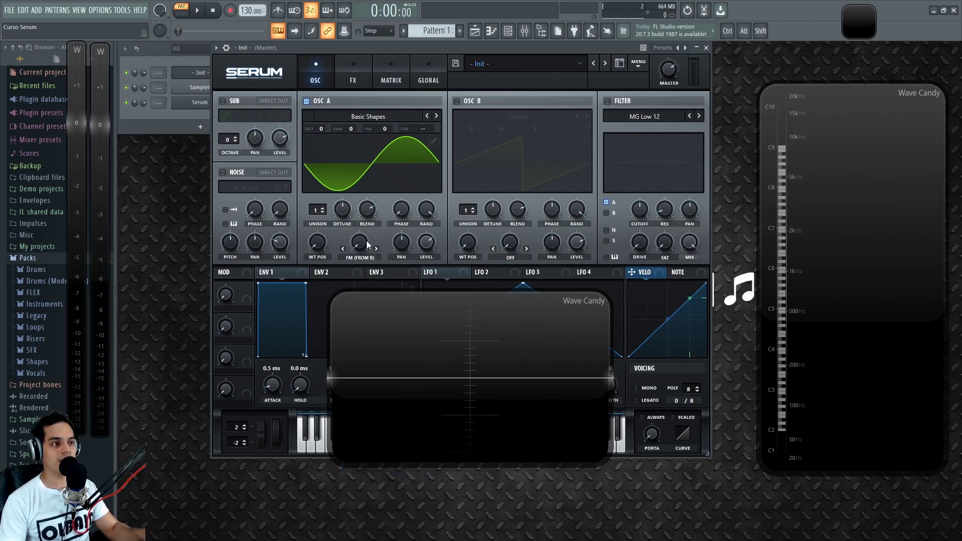
{"action": "left_click_drag", "start_coordinate": [360, 245], "coordinate": [374, 288]}
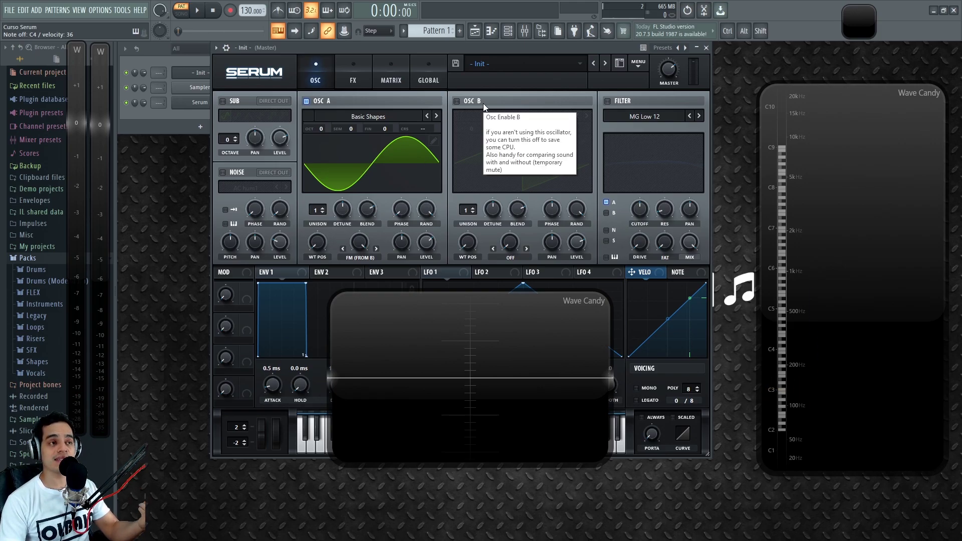
Enable oscillator B, load the Analog wavetable Basic Shapes into it, and sweep oscillator A's FM warp amount on a held note
{"action": "left_click", "coordinate": [456, 102]}
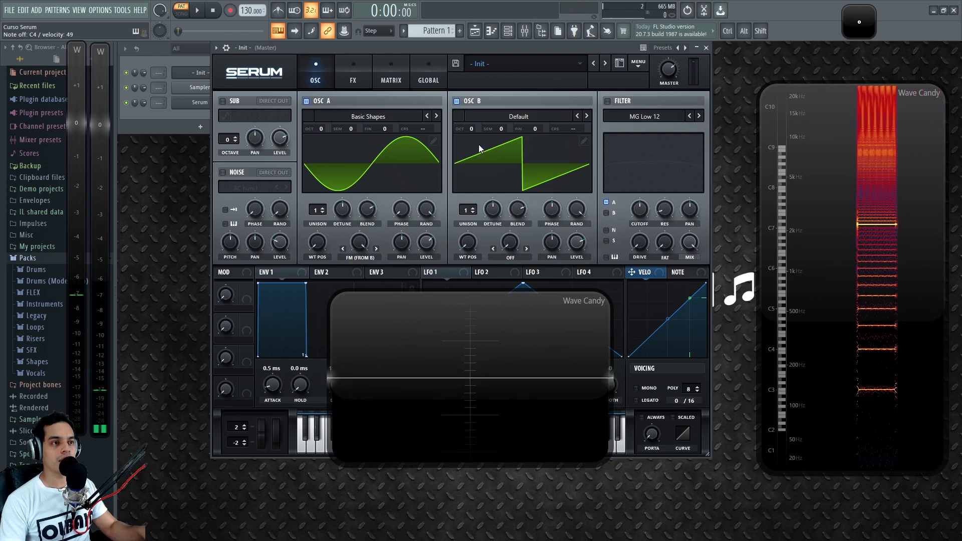
{"action": "left_click", "coordinate": [519, 117]}
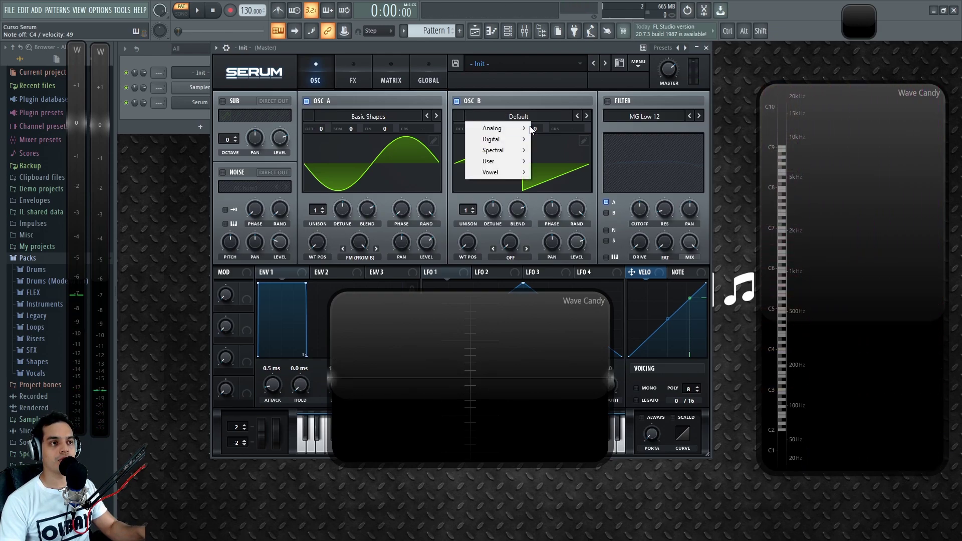
{"action": "mouse_move", "coordinate": [514, 128]}
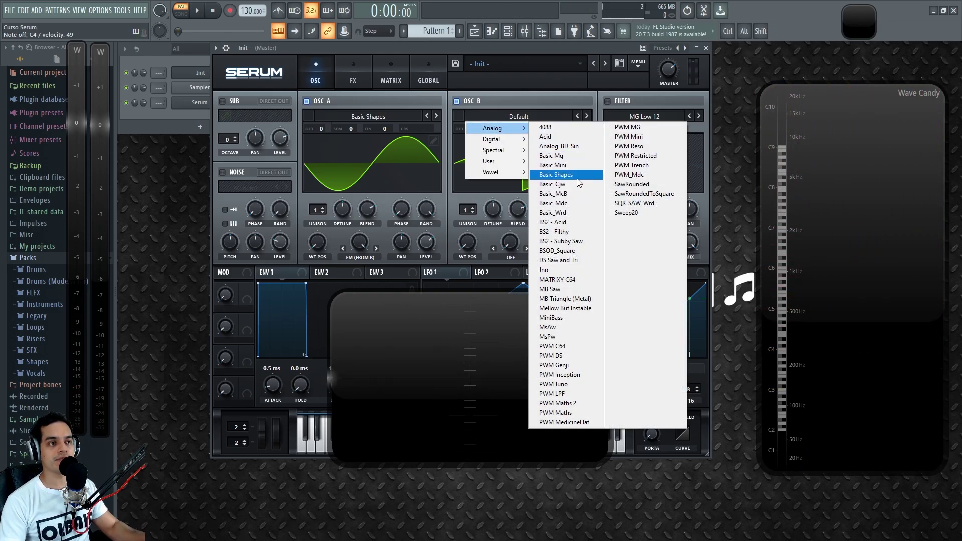
{"action": "left_click", "coordinate": [561, 175]}
{"action": "left_click_drag", "start_coordinate": [354, 244], "coordinate": [377, 372]}
{"action": "mouse_move", "coordinate": [362, 244]}
{"action": "left_mouse_down"}
{"action": "mouse_move", "coordinate": [362, 146]}
{"action": "mouse_move", "coordinate": [357, 243]}
{"action": "left_mouse_up"}
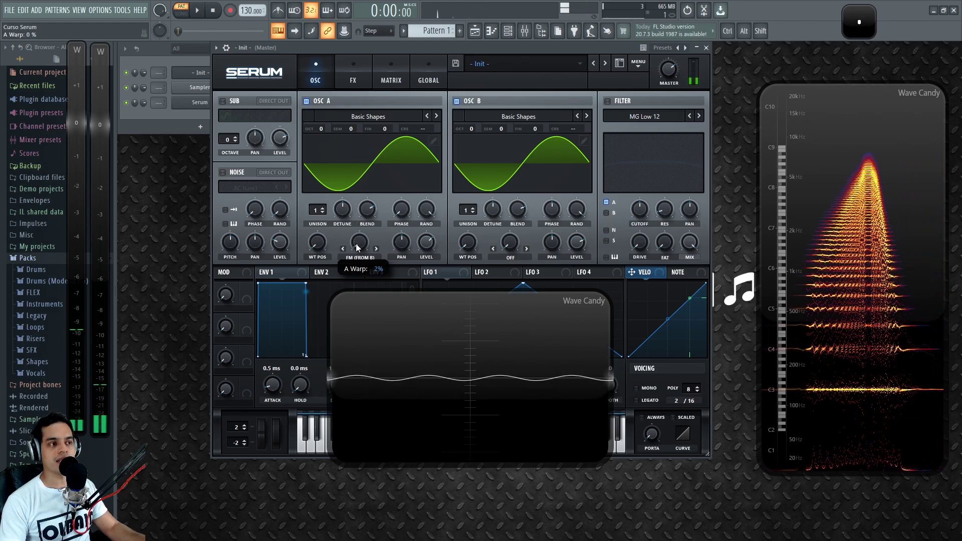
Turn oscillator A off so only oscillator B is active, and hide the Wave Candy oscilloscope covering the LFO area
{"action": "left_click", "coordinate": [306, 101]}
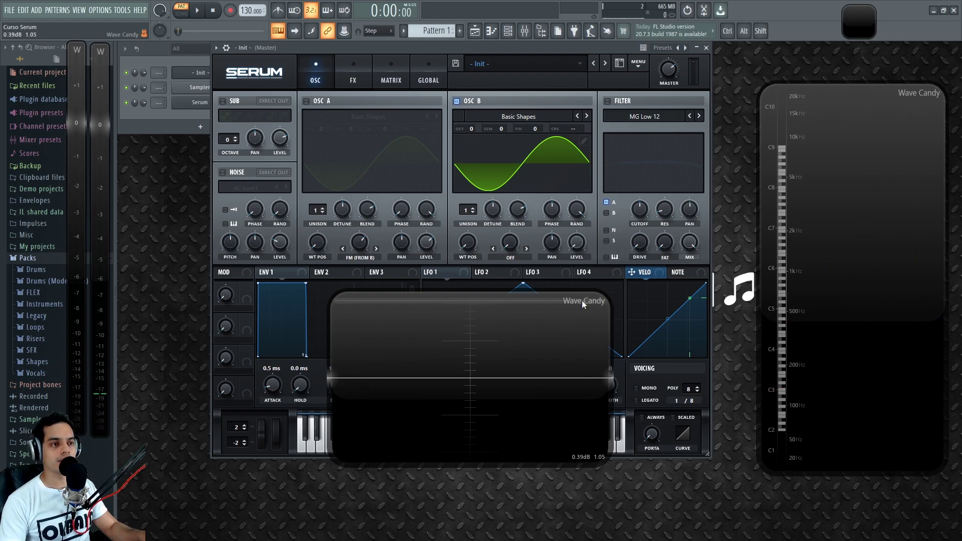
{"action": "left_click", "coordinate": [308, 101]}
{"action": "left_click", "coordinate": [307, 100]}
{"action": "double_click", "coordinate": [521, 353]}
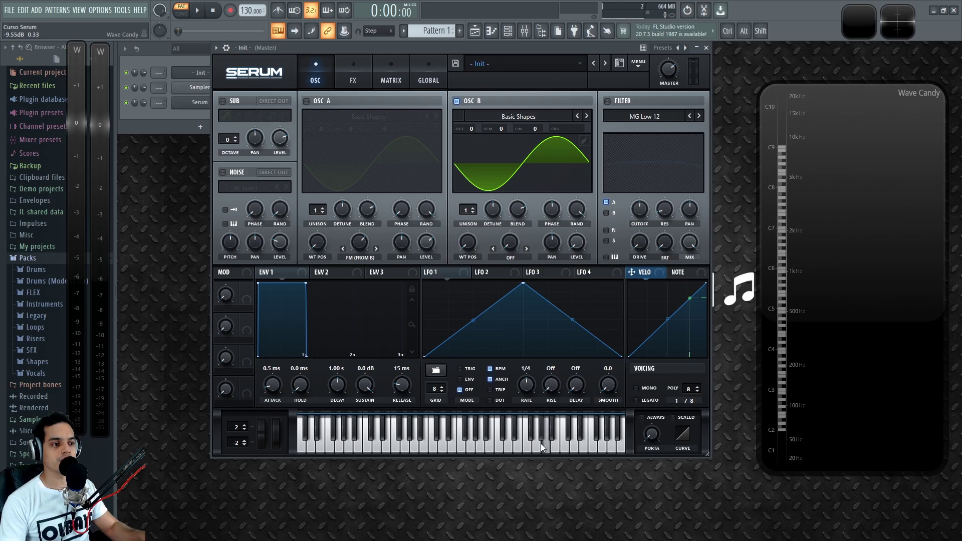
Turn oscillator A back on and sweep its FM (from B) warp amount while playing notes
{"action": "left_click", "coordinate": [308, 101]}
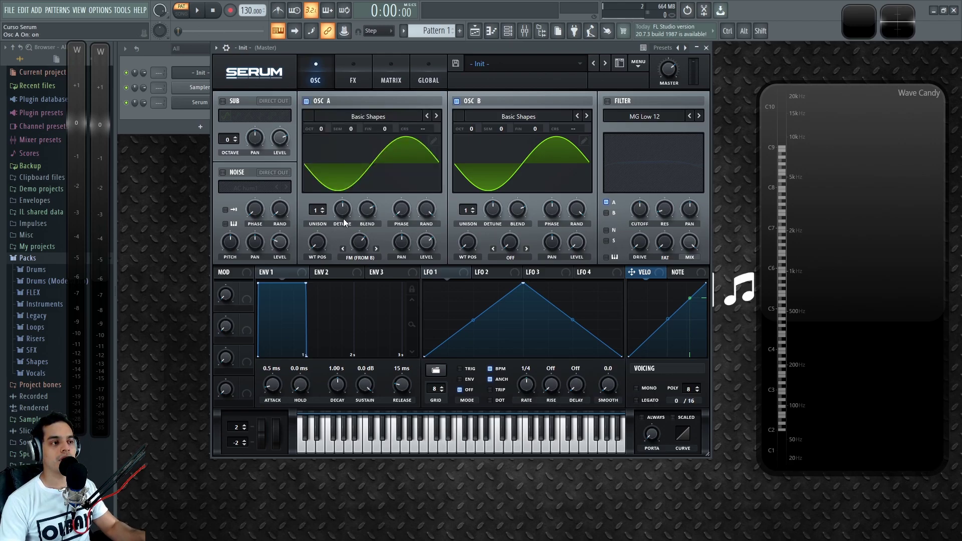
{"action": "left_click_drag", "start_coordinate": [362, 243], "coordinate": [369, 132]}
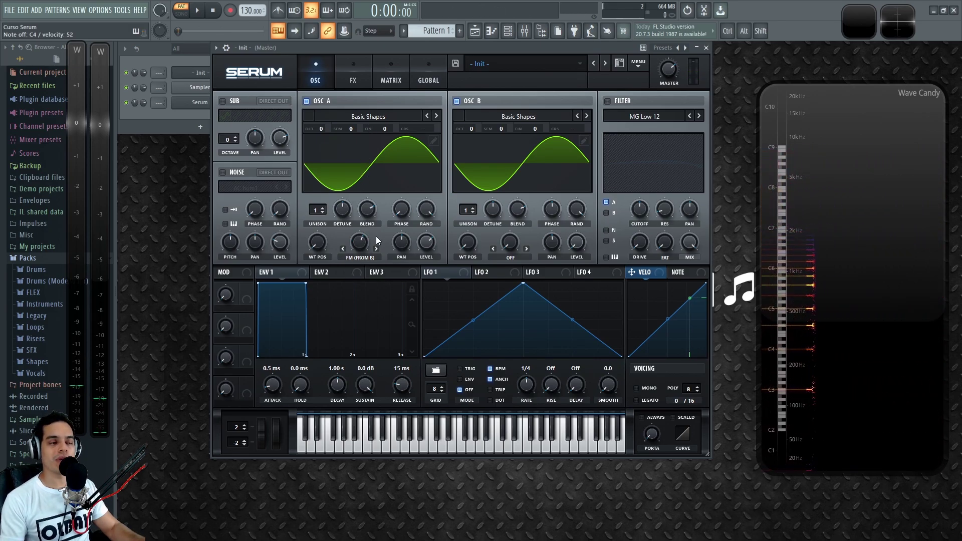
{"action": "left_click_drag", "start_coordinate": [361, 242], "coordinate": [378, 215]}
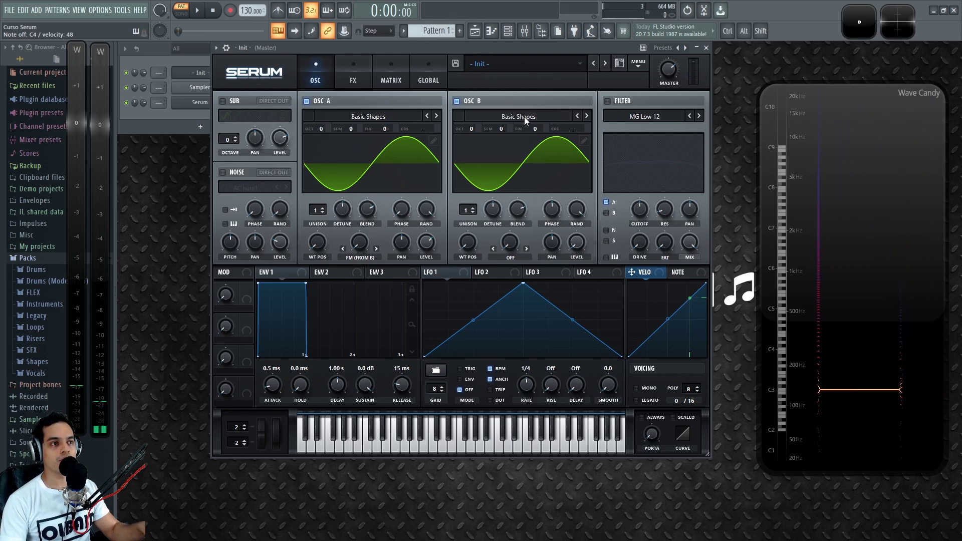
With oscillator A off, lower oscillator B to octave -4 and coarse pitch -59.00, and set its level to 0%
{"action": "left_click", "coordinate": [307, 101]}
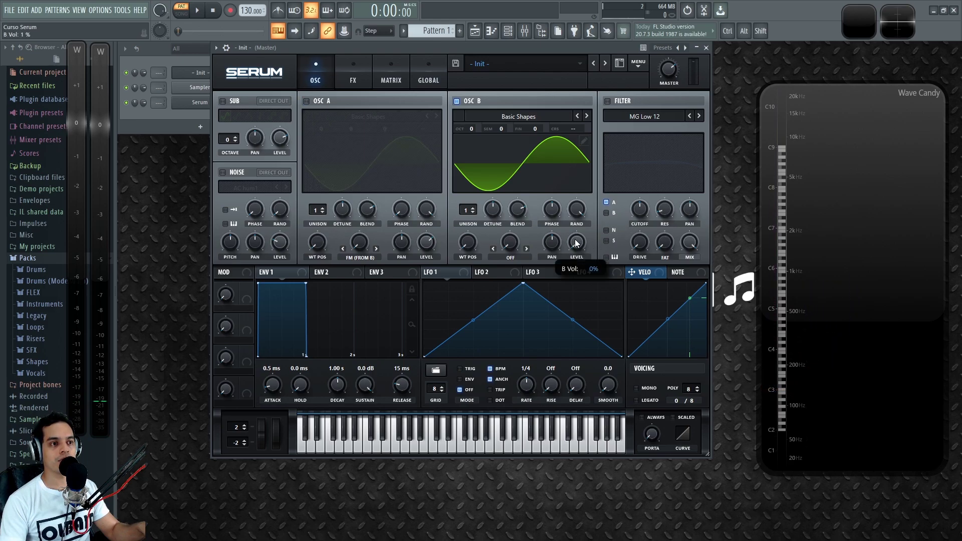
{"action": "left_click_drag", "start_coordinate": [471, 129], "coordinate": [472, 194]}
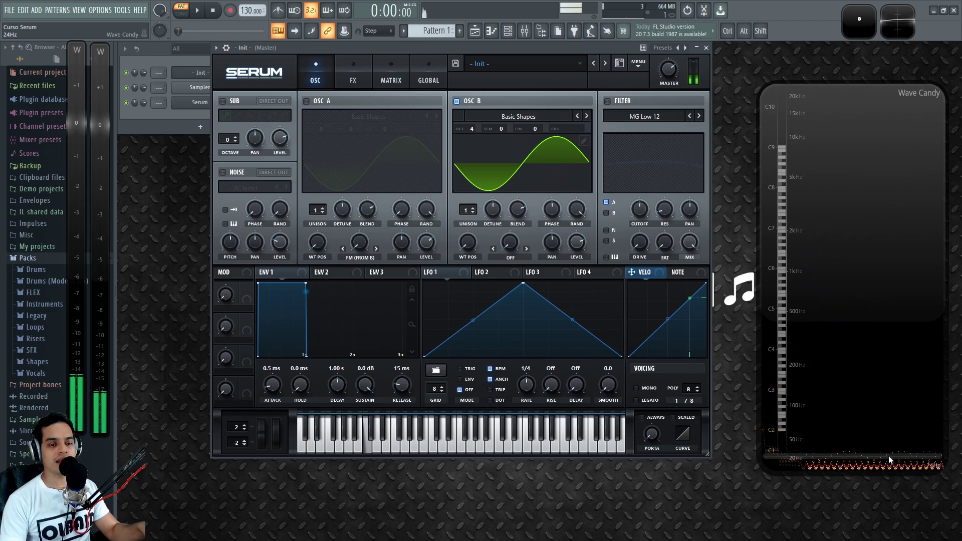
{"action": "left_click_drag", "start_coordinate": [573, 128], "coordinate": [574, 247]}
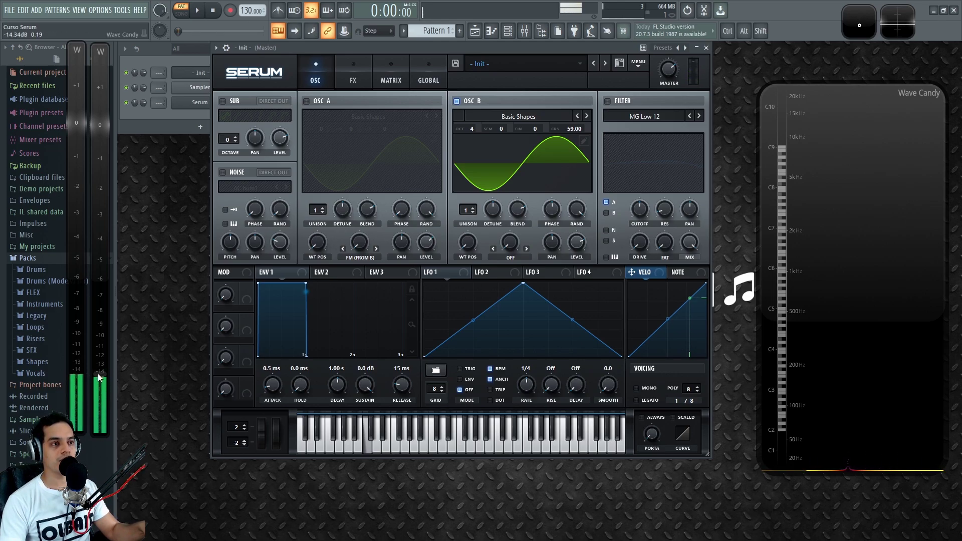
{"action": "left_click_drag", "start_coordinate": [578, 251], "coordinate": [578, 311]}
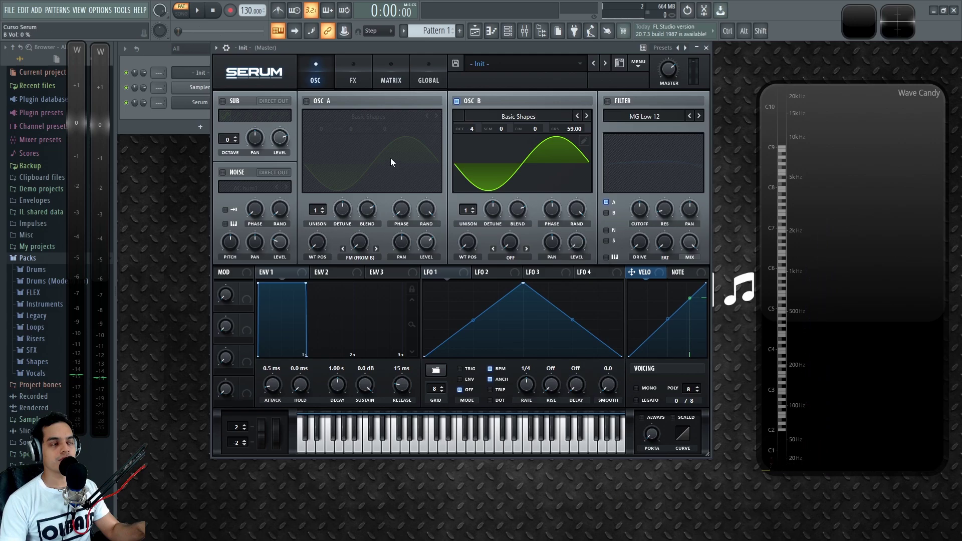
Turn oscillator A on, apply FM warp, and sweep oscillator B's coarse pitch upward with its octave set to -2
{"action": "left_click", "coordinate": [306, 101]}
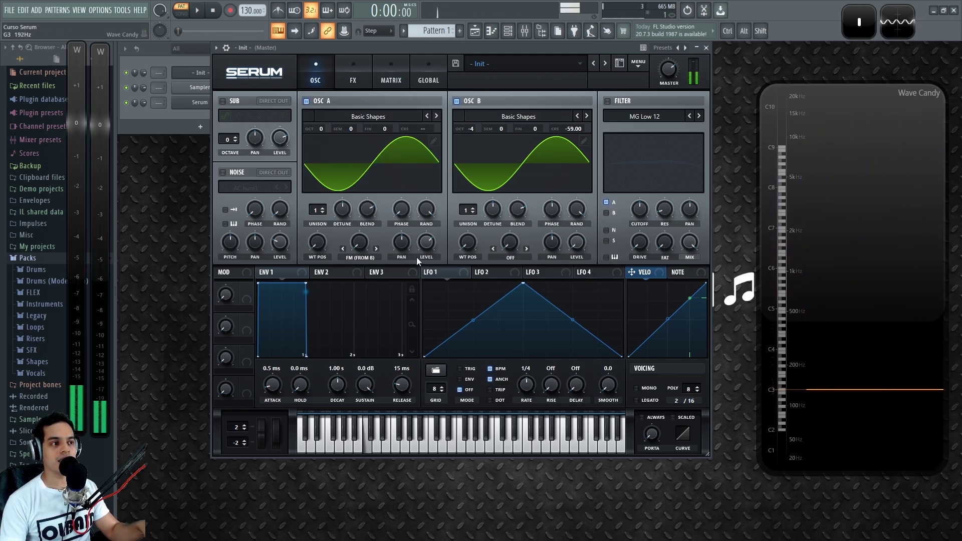
{"action": "left_click_drag", "start_coordinate": [362, 244], "coordinate": [367, 115]}
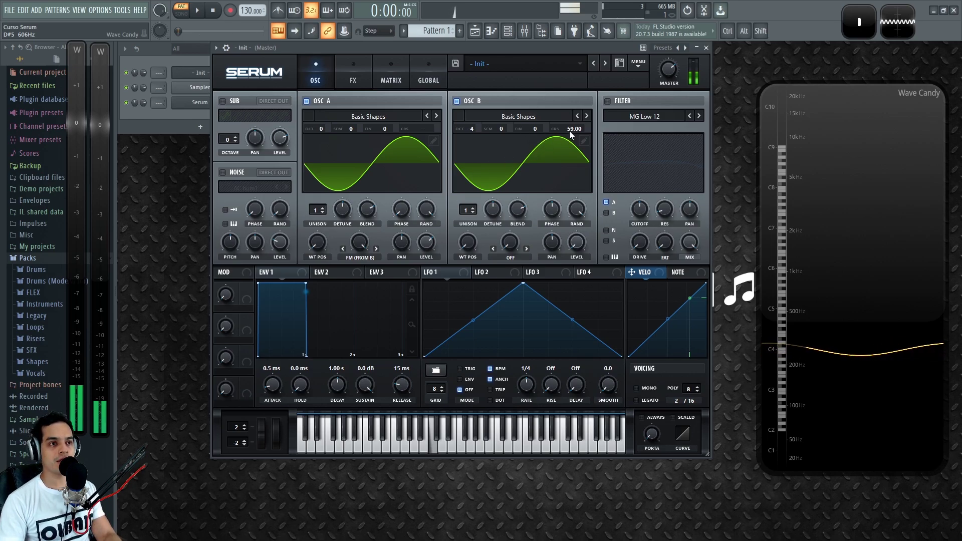
{"action": "left_click_drag", "start_coordinate": [573, 128], "coordinate": [579, 115]}
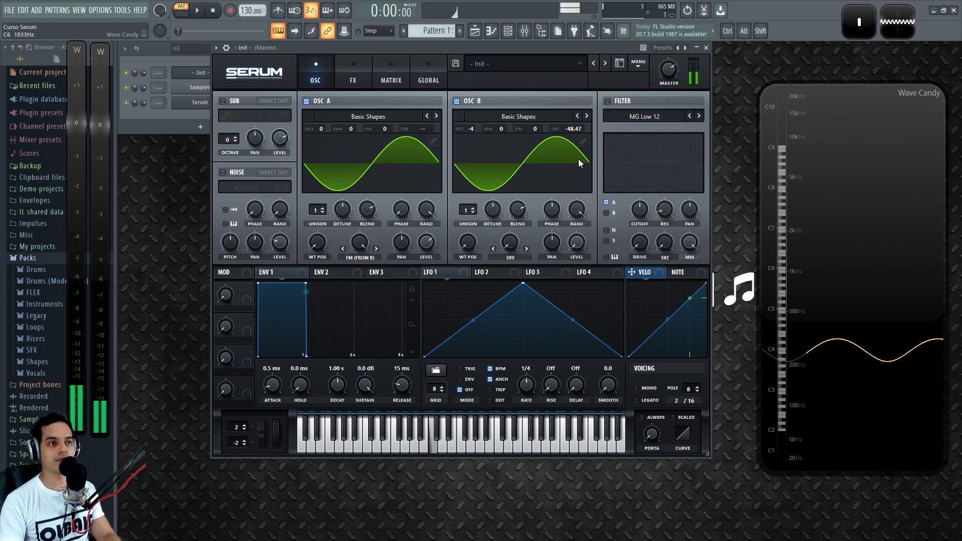
{"action": "left_click_drag", "start_coordinate": [576, 130], "coordinate": [592, 2]}
{"action": "left_click_drag", "start_coordinate": [470, 128], "coordinate": [485, 113]}
{"action": "left_click_drag", "start_coordinate": [567, 132], "coordinate": [570, 193]}
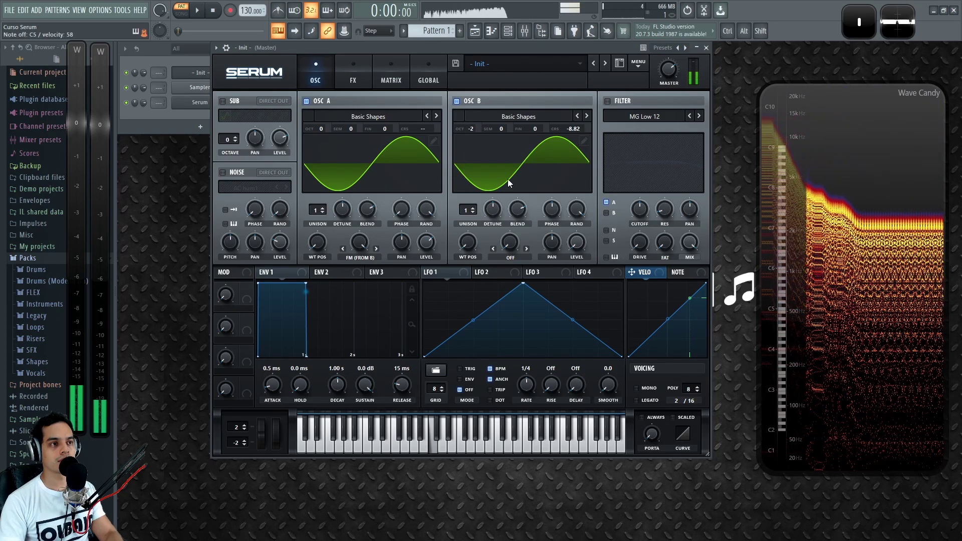
{"action": "left_click_drag", "start_coordinate": [585, 131], "coordinate": [585, 88]}
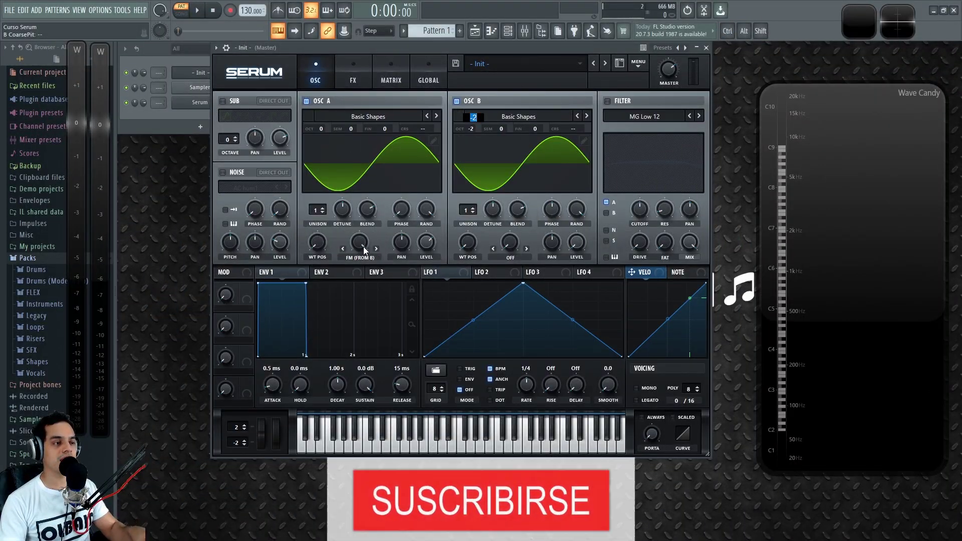
Set oscillator A's warp mode to AM (from B) and turn oscillator A off to isolate oscillator B
{"action": "left_click", "coordinate": [356, 260]}
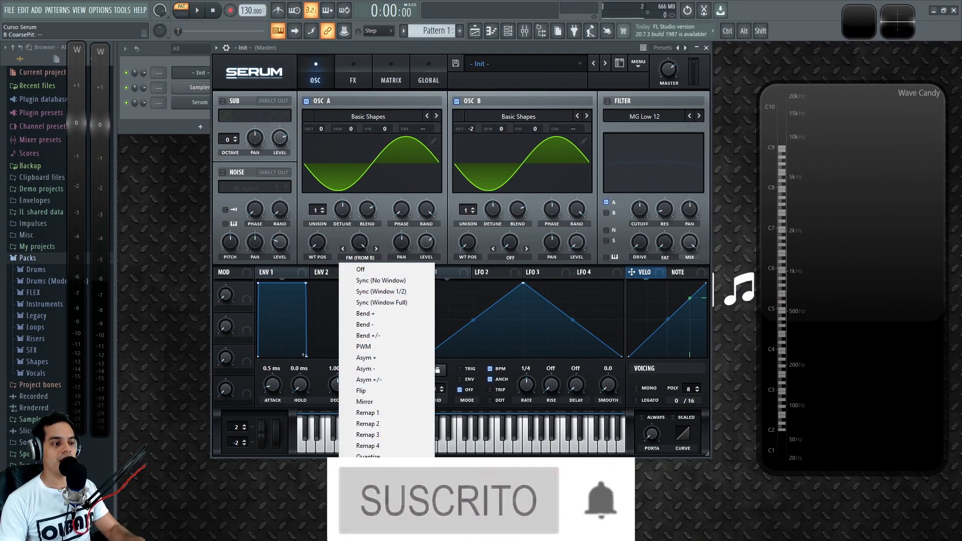
{"action": "left_click", "coordinate": [368, 478]}
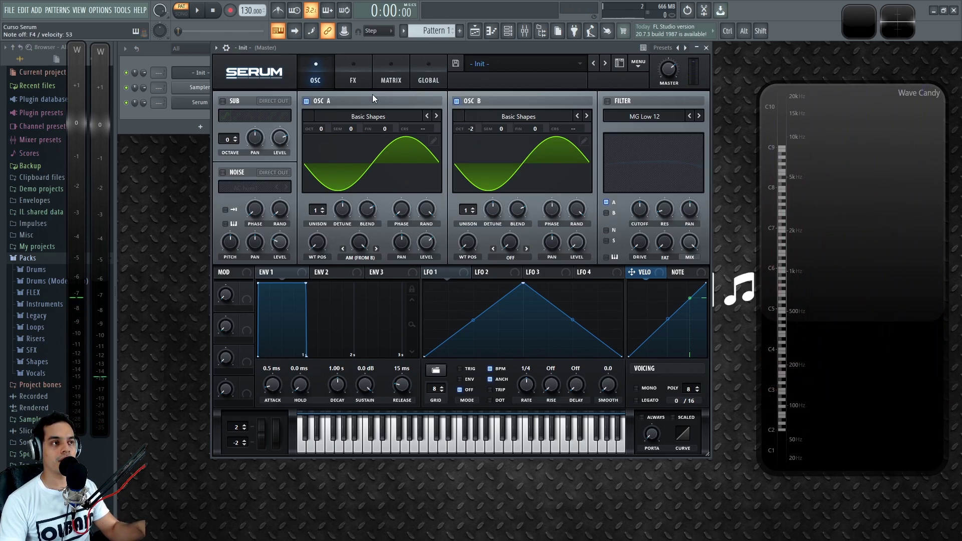
{"action": "left_click", "coordinate": [307, 102]}
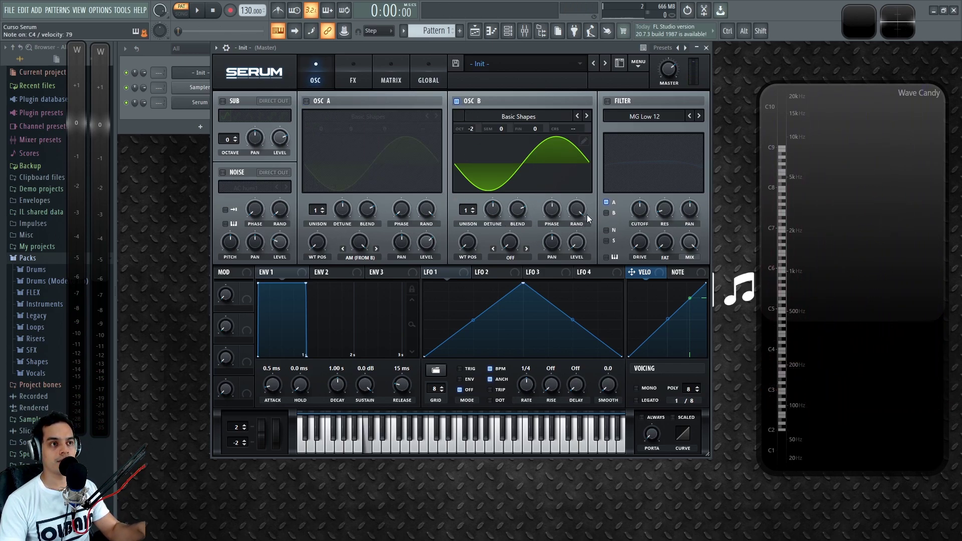
Lower oscillator B to octave -4 and coarse pitch -57.34, and set its level to 0%
{"action": "left_click_drag", "start_coordinate": [571, 129], "coordinate": [580, 148]}
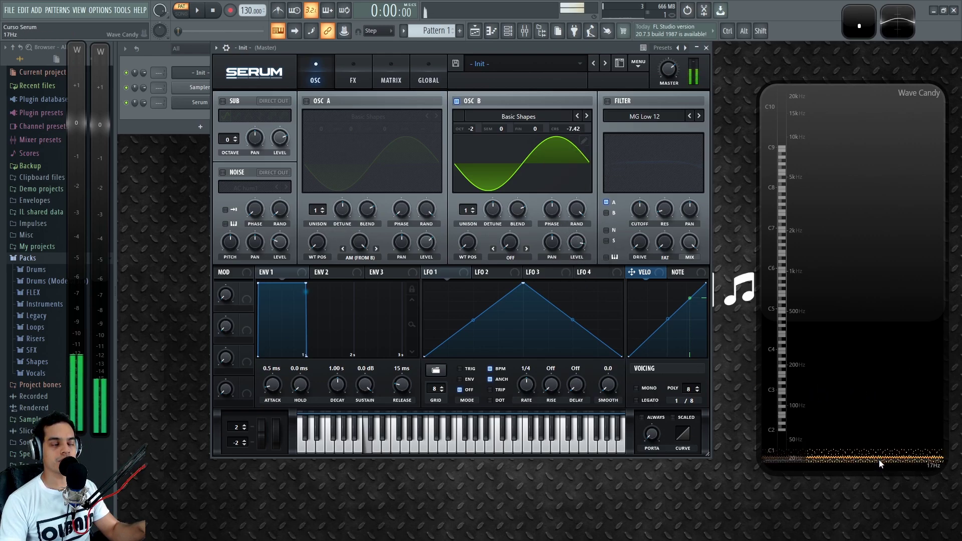
{"action": "double_click", "coordinate": [471, 128]}
{"action": "left_click_drag", "start_coordinate": [471, 129], "coordinate": [467, 194]}
{"action": "left_click_drag", "start_coordinate": [573, 129], "coordinate": [572, 225]}
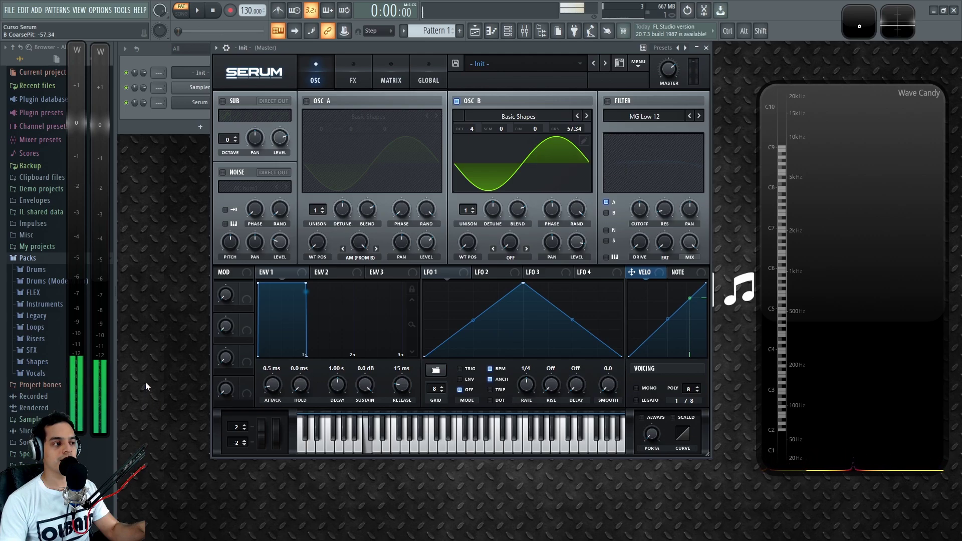
{"action": "left_click_drag", "start_coordinate": [80, 381], "coordinate": [97, 390]}
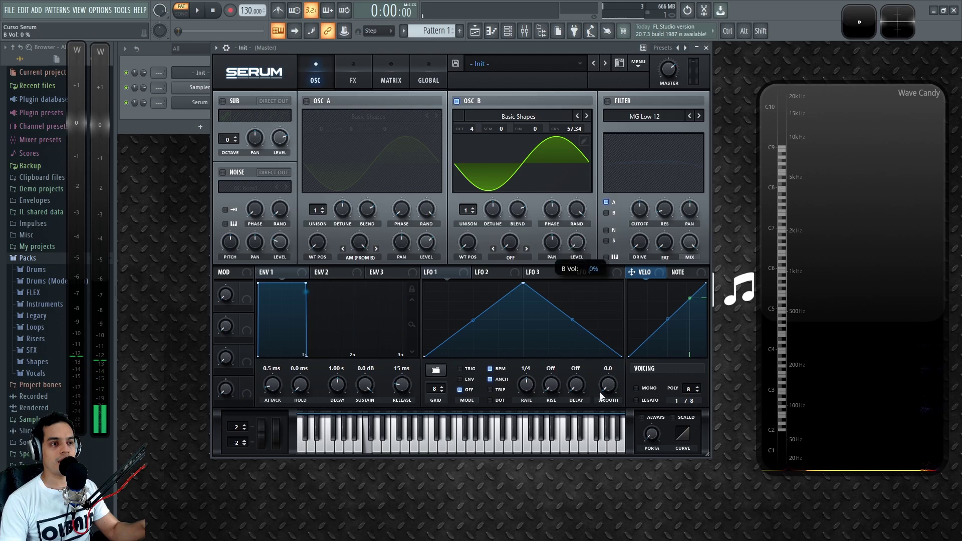
Turn oscillator A on and sweep its AM (from B) warp amount on a held note
{"action": "left_click", "coordinate": [307, 101]}
{"action": "left_click_drag", "start_coordinate": [362, 244], "coordinate": [380, 445]}
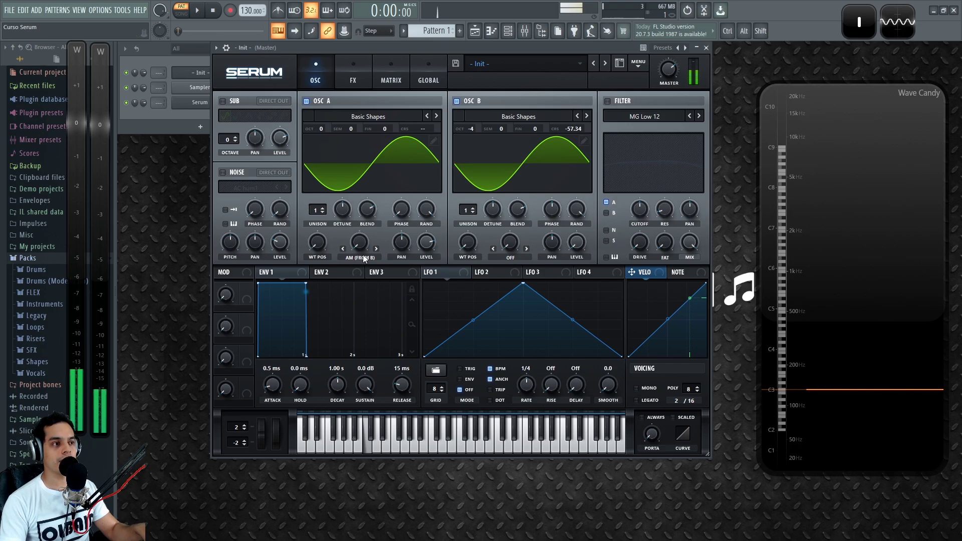
{"action": "mouse_move", "coordinate": [357, 247]}
{"action": "left_click_drag", "start_coordinate": [368, 222], "coordinate": [371, 204]}
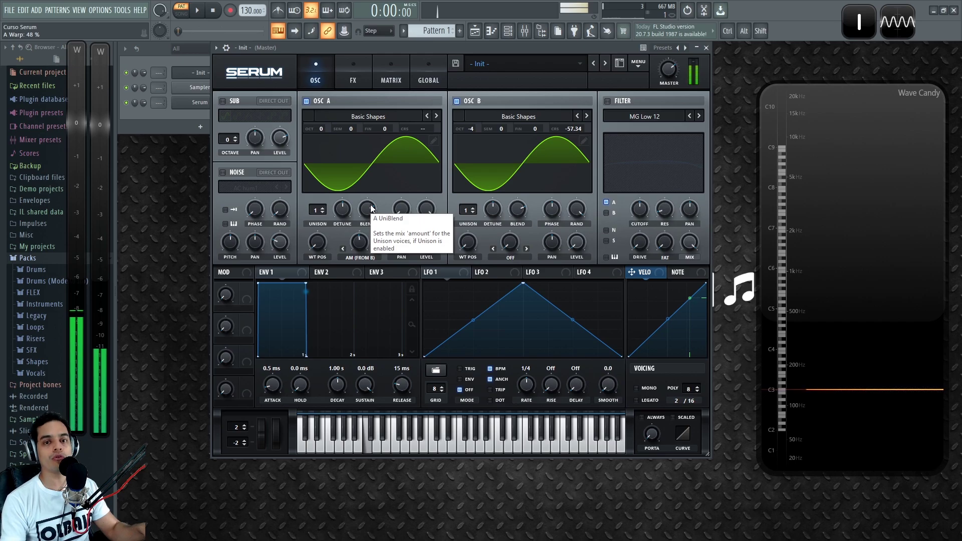
{"action": "left_click_drag", "start_coordinate": [361, 245], "coordinate": [371, 207]}
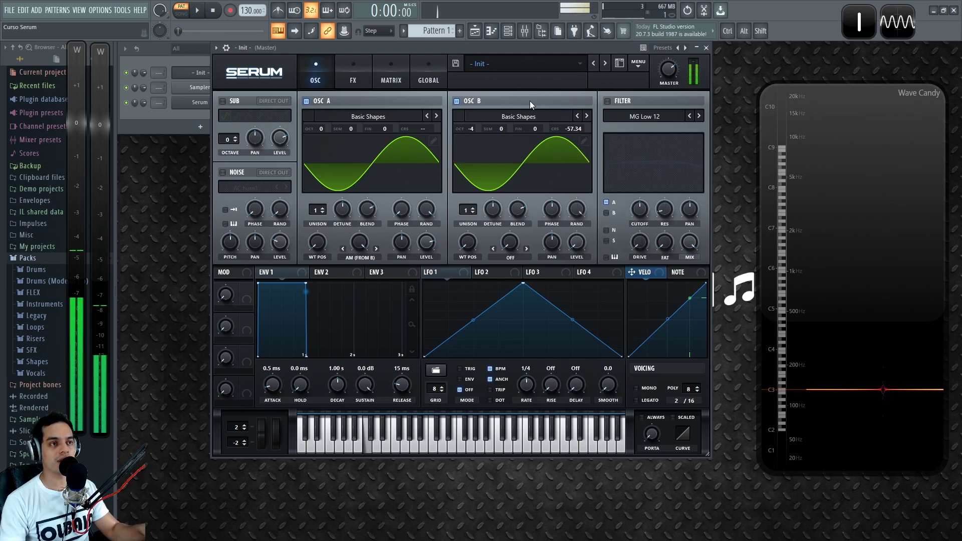
Raise oscillator B's coarse pitch to 45.05 and its octave to -2 while oscillator A plays with AM warp
{"action": "left_click_drag", "start_coordinate": [580, 131], "coordinate": [590, 31]}
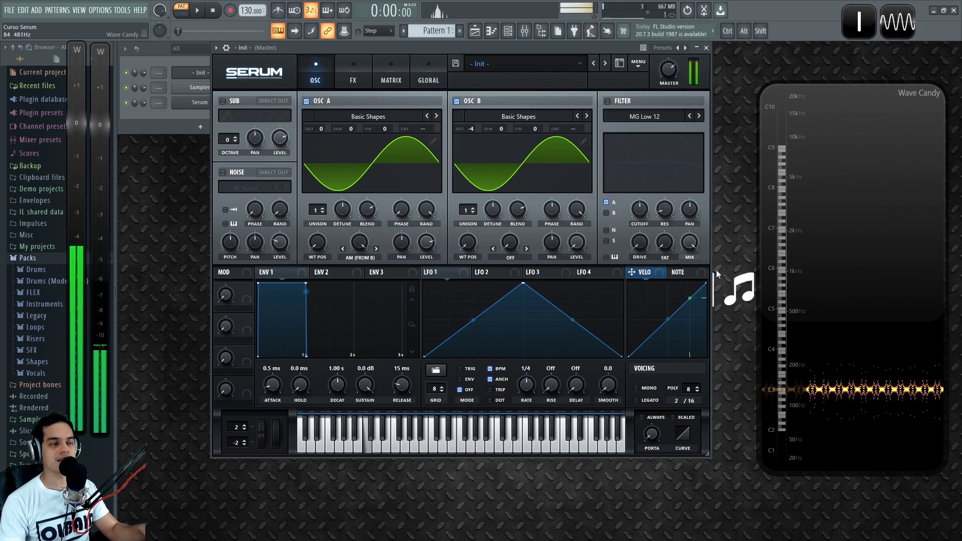
{"action": "left_click_drag", "start_coordinate": [573, 128], "coordinate": [575, 36]}
{"action": "mouse_move", "coordinate": [474, 128]}
{"action": "left_mouse_down"}
{"action": "mouse_move", "coordinate": [471, 110]}
{"action": "mouse_move", "coordinate": [477, 122]}
{"action": "left_mouse_up"}
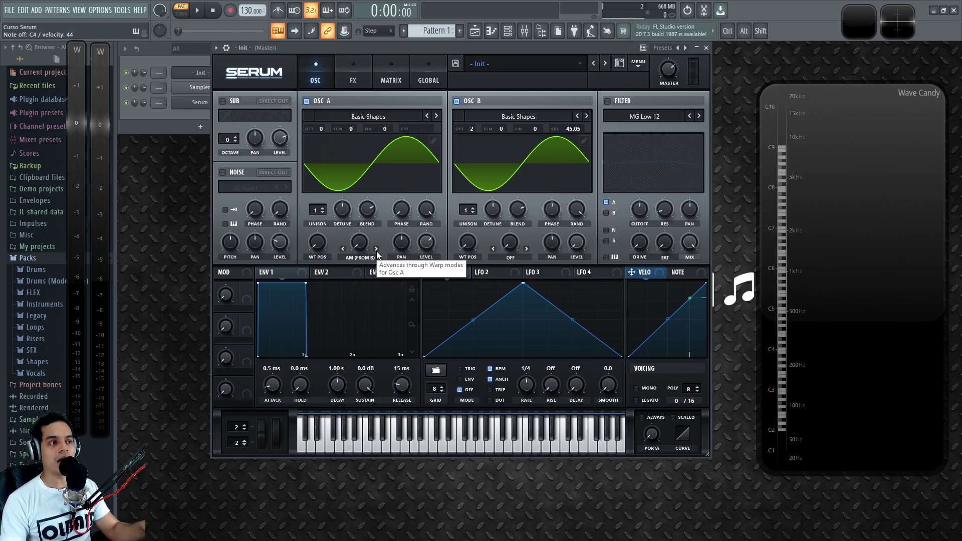
Set oscillator A's warp mode to RM (from B) and compare it with AM (from B) on a held note
{"action": "left_click", "coordinate": [360, 256]}
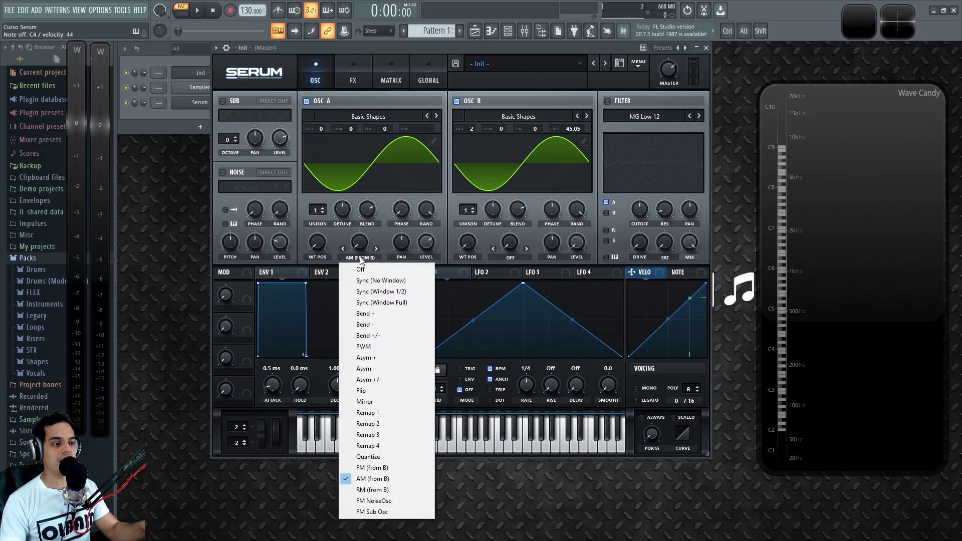
{"action": "left_click", "coordinate": [372, 490]}
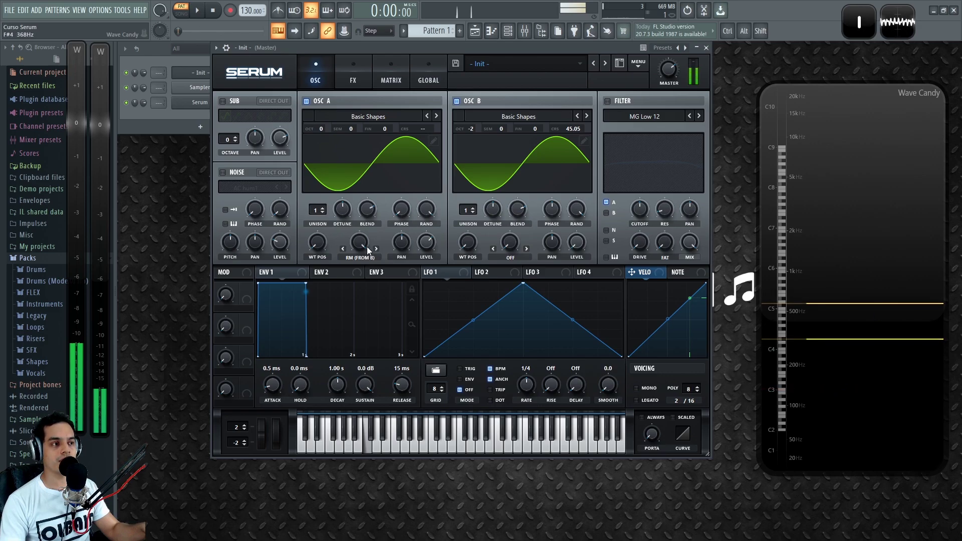
{"action": "left_click", "coordinate": [343, 248]}
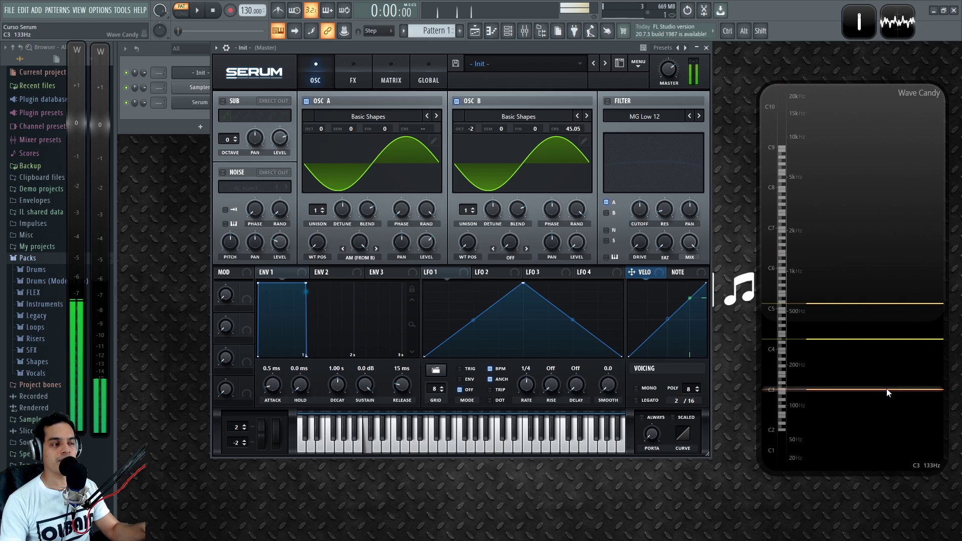
{"action": "left_click", "coordinate": [376, 249]}
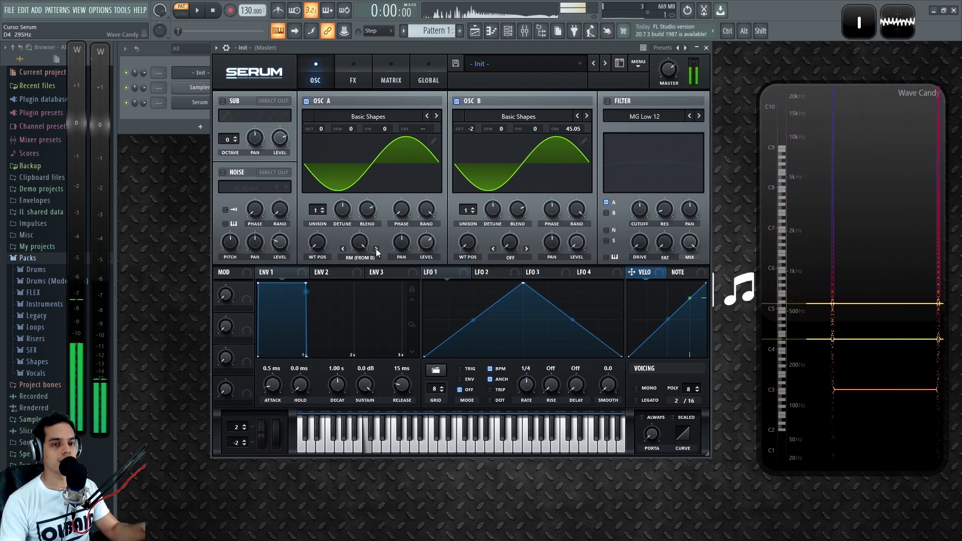
Sweep oscillator A's RM warp amount and leave it at 51%
{"action": "left_click_drag", "start_coordinate": [360, 241], "coordinate": [362, 267]}
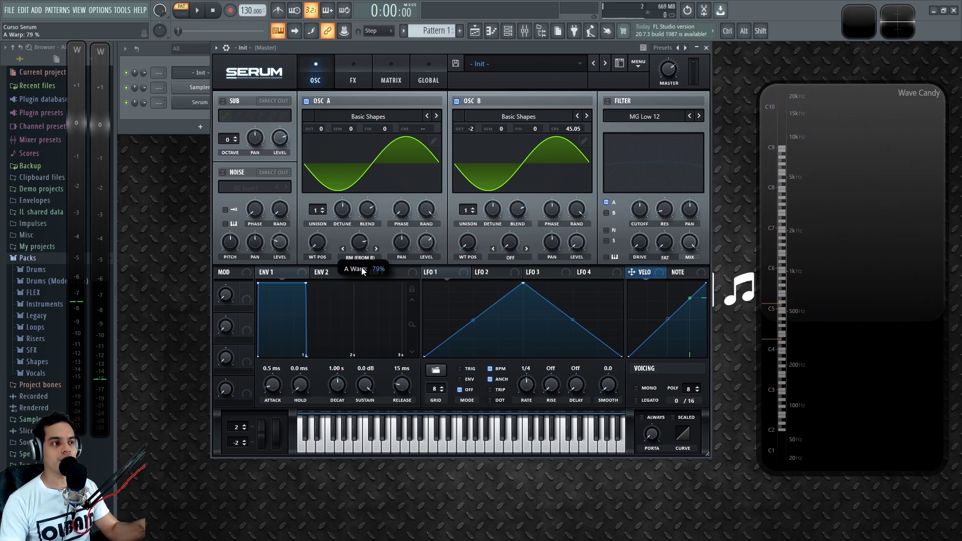
{"action": "left_click_drag", "start_coordinate": [368, 305], "coordinate": [368, 309]}
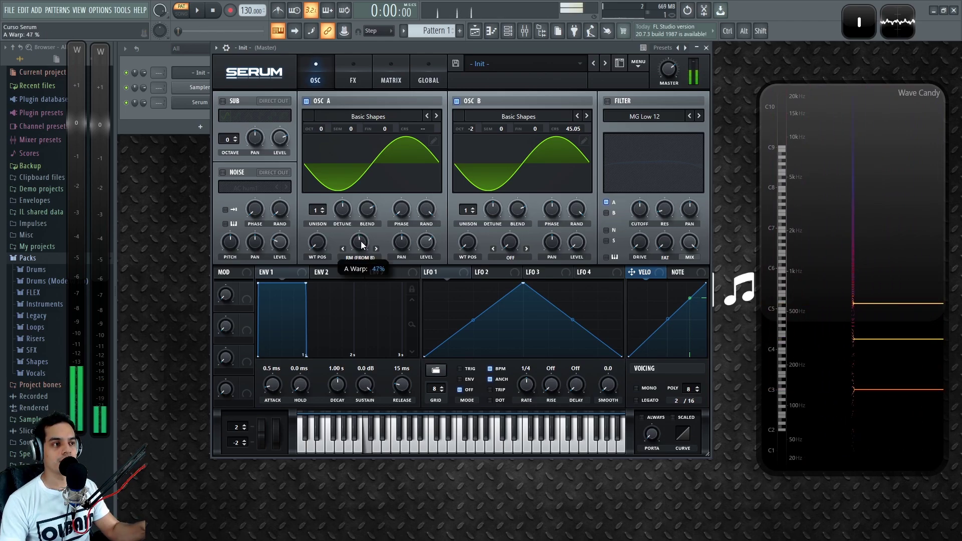
{"action": "left_click_drag", "start_coordinate": [362, 240], "coordinate": [363, 238]}
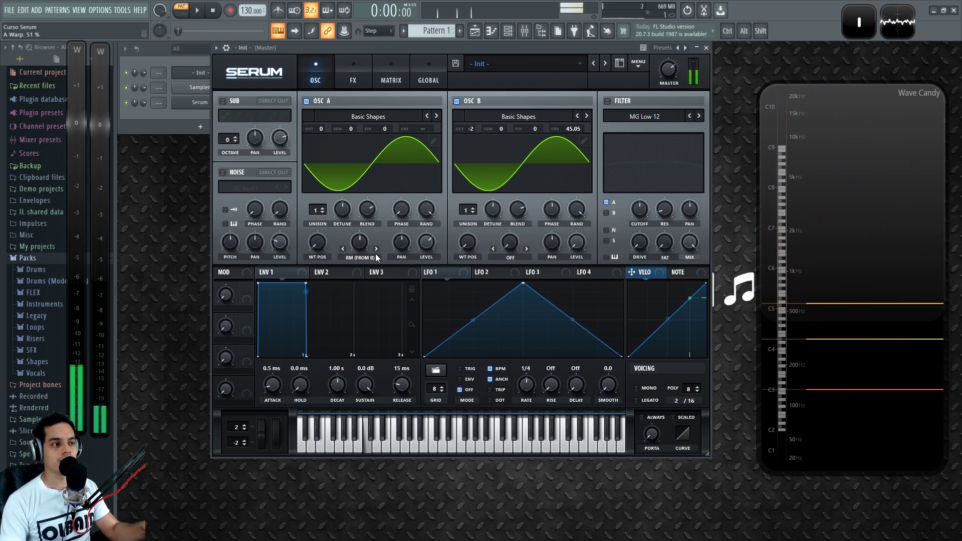
Switch oscillator A back to AM (from B) and move oscillator B's wavetable position to the triangle shape
{"action": "left_click", "coordinate": [343, 249]}
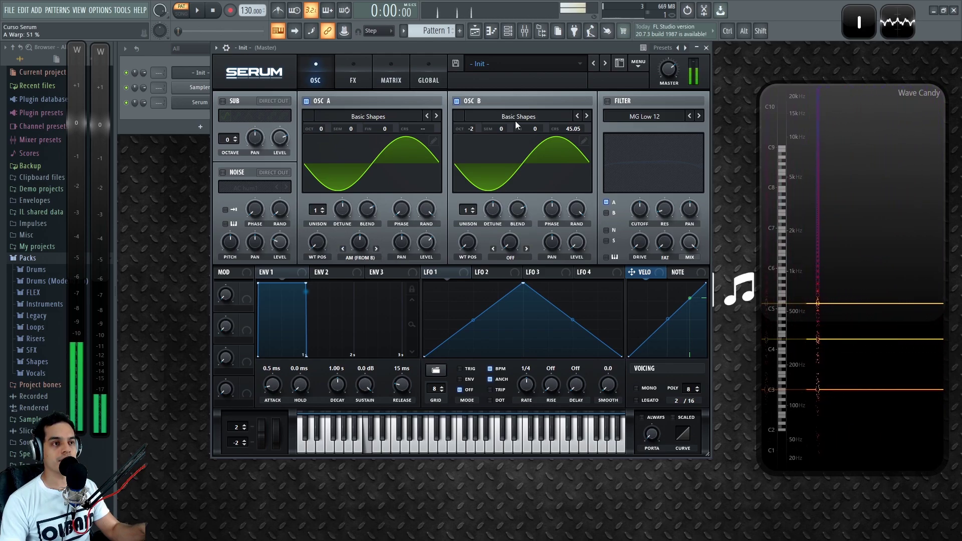
{"action": "left_click_drag", "start_coordinate": [474, 246], "coordinate": [473, 211]}
{"action": "key", "text": "z"}
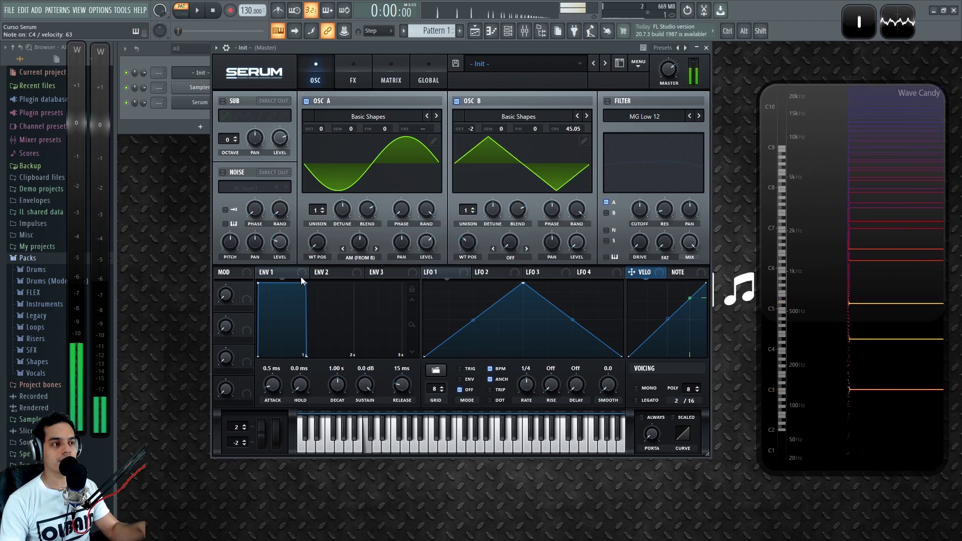
Set oscillator A to RM (from B) with a warp amount of 100% and compare it against AM with the triangle modulator
{"action": "left_click", "coordinate": [377, 250]}
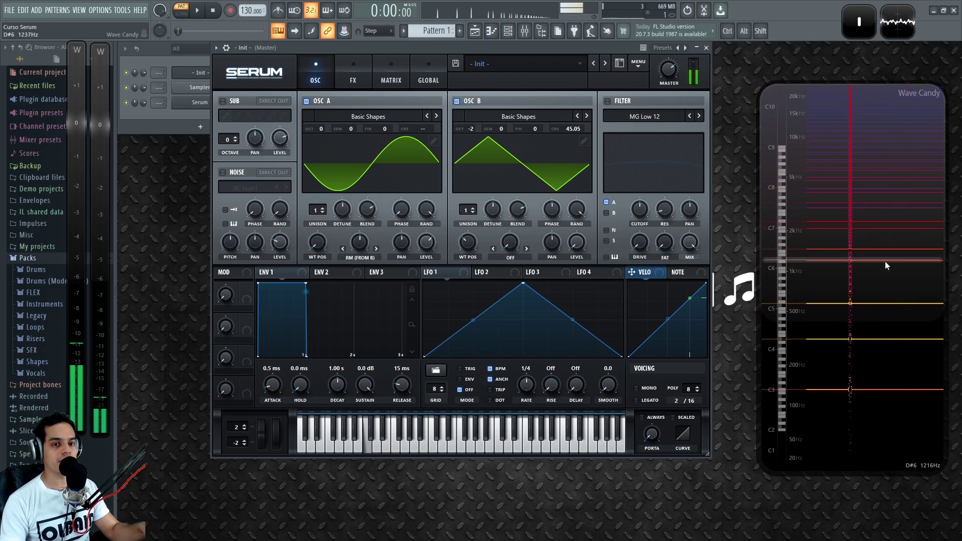
{"action": "left_click_drag", "start_coordinate": [361, 252], "coordinate": [364, 240]}
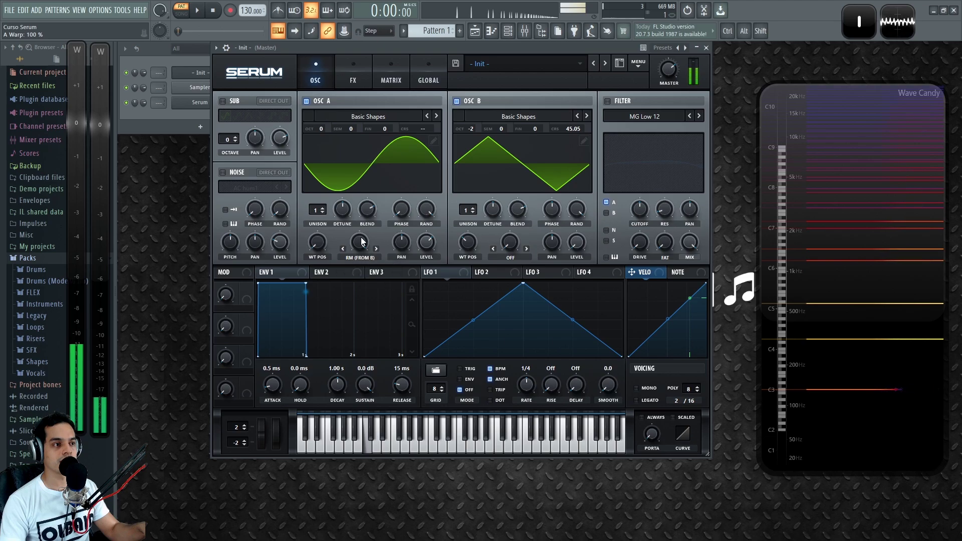
{"action": "left_click", "coordinate": [343, 249]}
{"action": "left_click", "coordinate": [376, 250]}
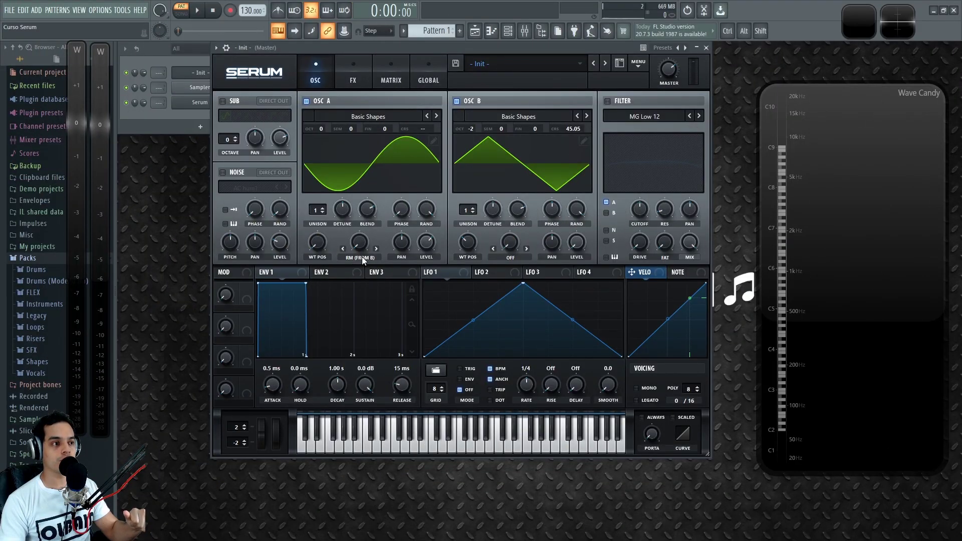
{"action": "left_click", "coordinate": [362, 257]}
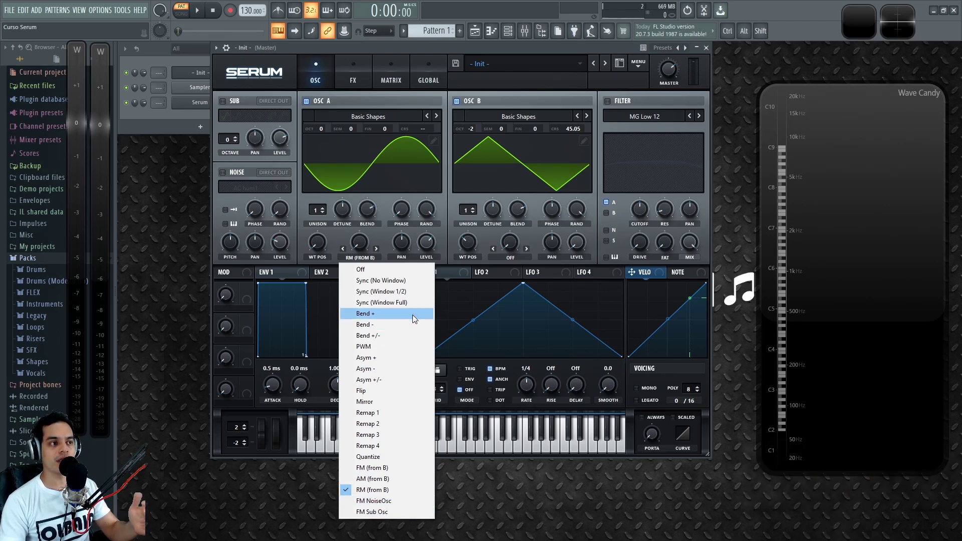
{"action": "left_click", "coordinate": [489, 45]}
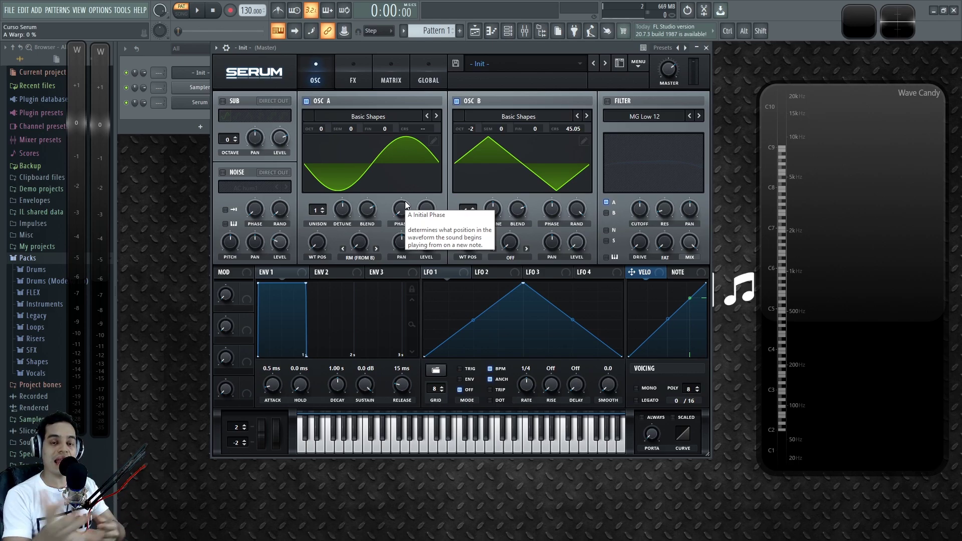
{"action": "left_click_drag", "start_coordinate": [312, 244], "coordinate": [324, 299]}
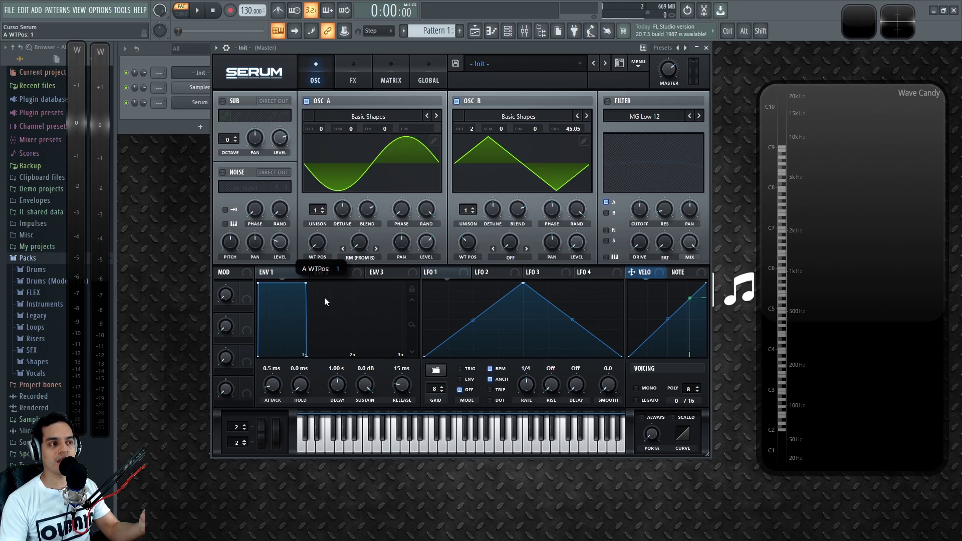
Load the spectral wavetable Monster 1 [SL] into oscillator A and switch its waveform display to the 3D view
{"action": "left_click", "coordinate": [372, 116]}
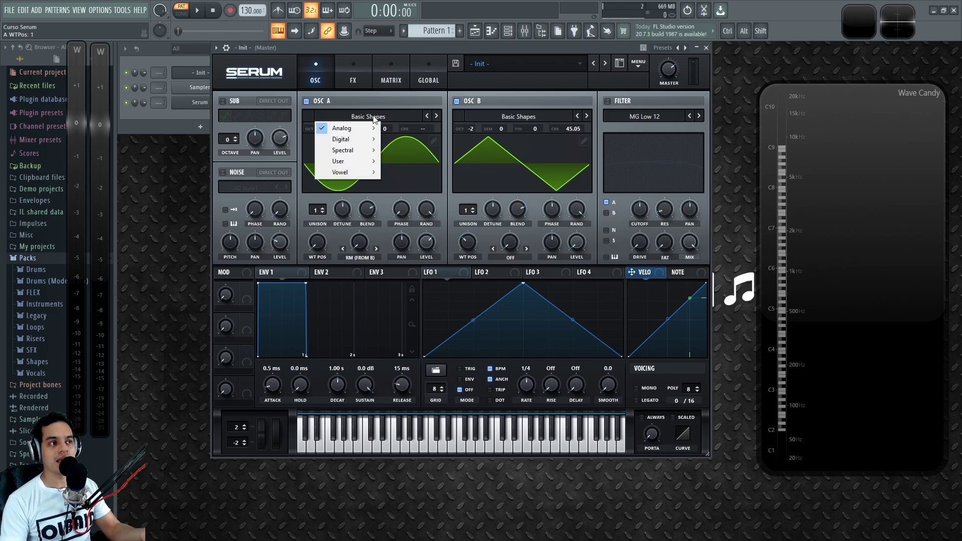
{"action": "mouse_move", "coordinate": [374, 150]}
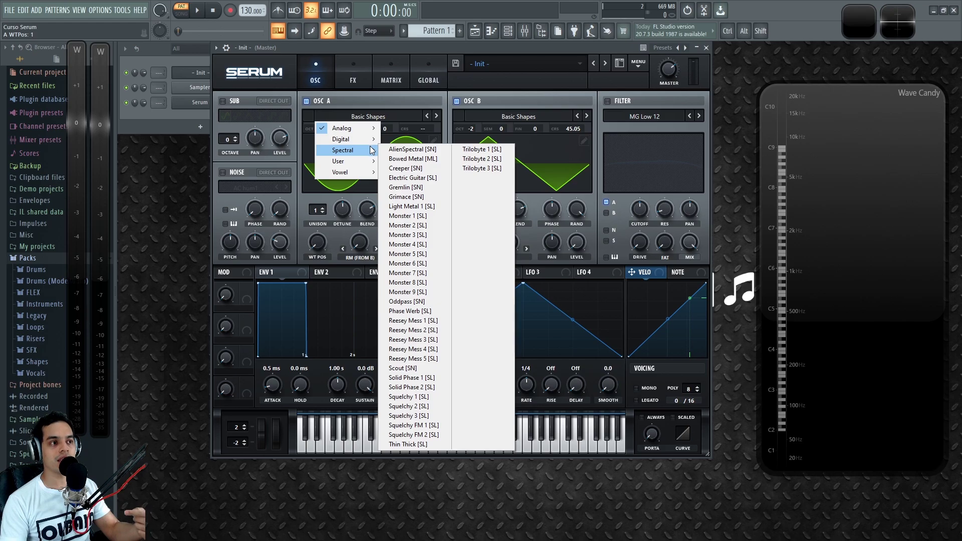
{"action": "left_click", "coordinate": [419, 216]}
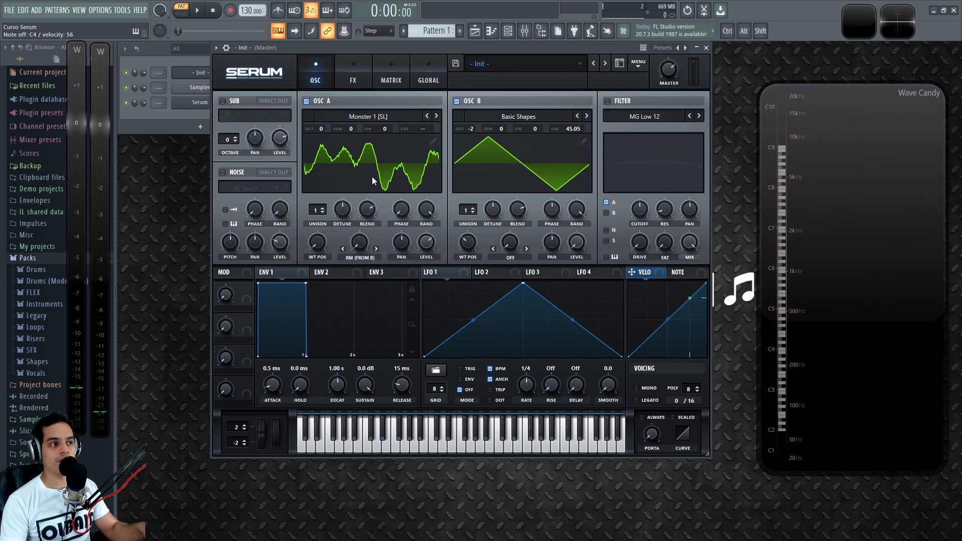
{"action": "left_click", "coordinate": [375, 161]}
Sweep oscillator A's wavetable position and RM warp amount on a held note, leaving the wavetable position at 79
{"action": "left_click_drag", "start_coordinate": [314, 245], "coordinate": [321, 275]}
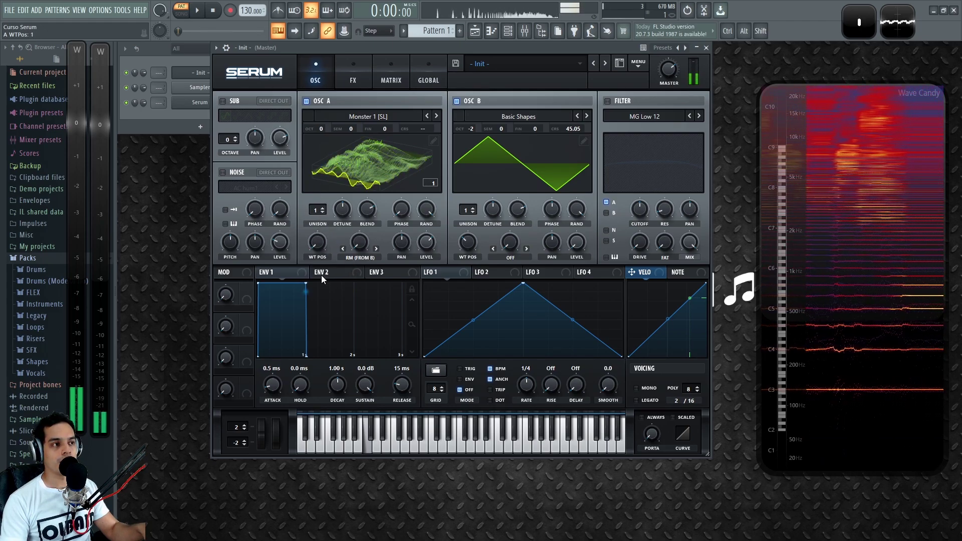
{"action": "left_click_drag", "start_coordinate": [362, 246], "coordinate": [365, 194]}
{"action": "left_click_drag", "start_coordinate": [319, 242], "coordinate": [330, 155]}
{"action": "left_click_drag", "start_coordinate": [360, 246], "coordinate": [364, 279]}
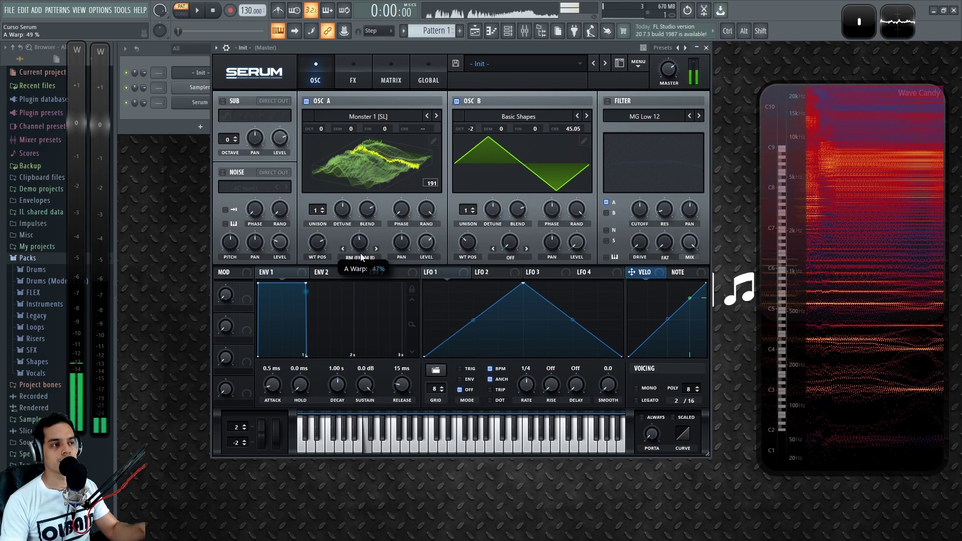
{"action": "left_click_drag", "start_coordinate": [318, 258], "coordinate": [346, 301]}
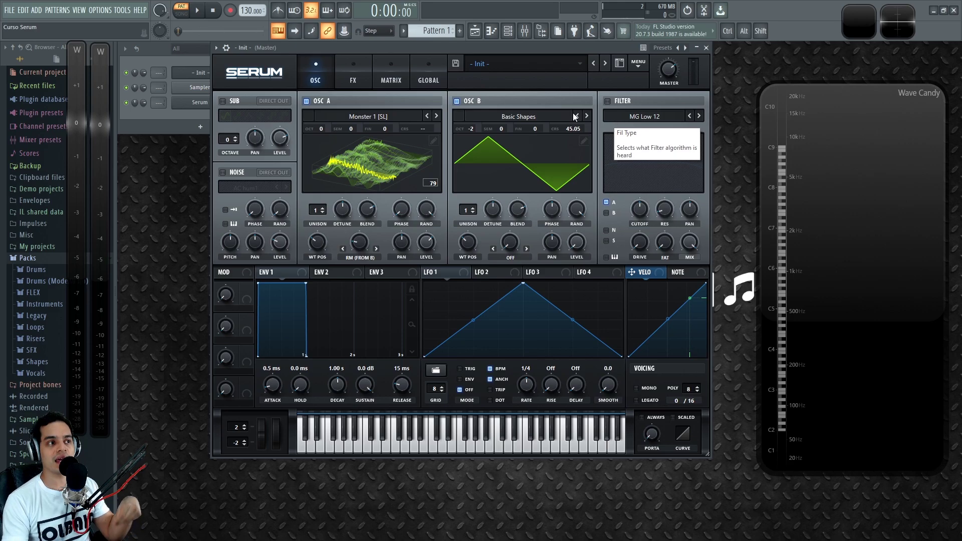
Review the warp mode list while keeping RM (from B), and move oscillator A's wavetable position to 107
{"action": "left_click", "coordinate": [359, 258]}
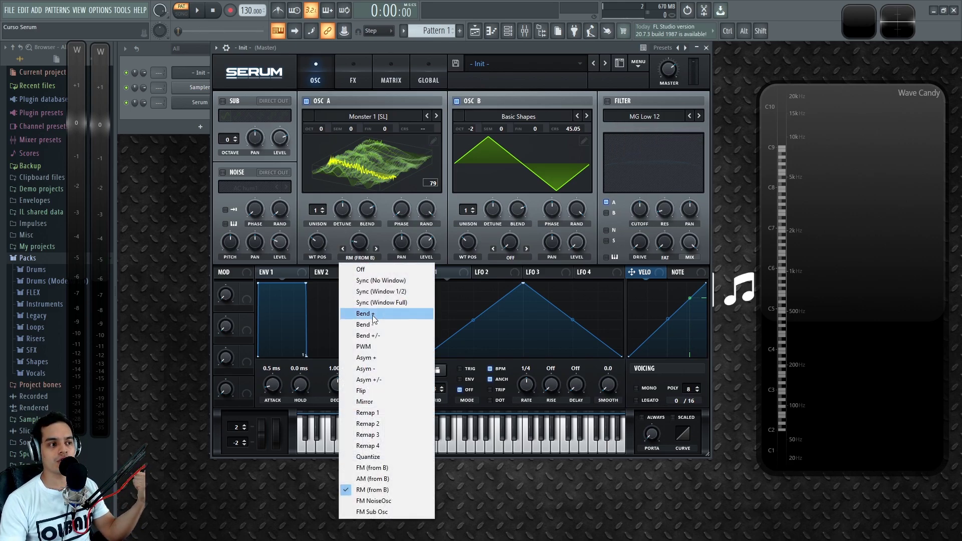
{"action": "left_click", "coordinate": [441, 46]}
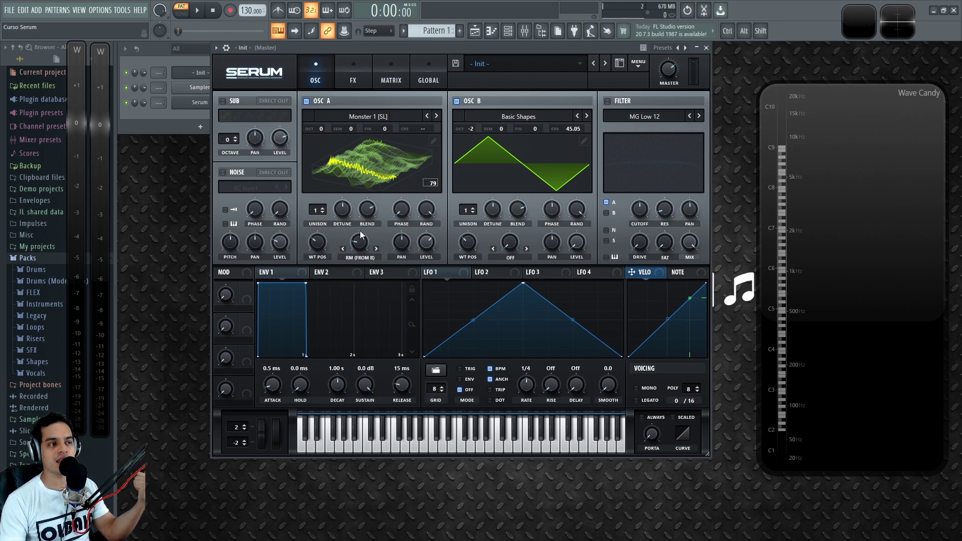
{"action": "mouse_move", "coordinate": [318, 242]}
{"action": "left_mouse_down"}
{"action": "mouse_move", "coordinate": [323, 209]}
{"action": "mouse_move", "coordinate": [323, 257]}
{"action": "mouse_move", "coordinate": [318, 228]}
{"action": "left_mouse_up"}
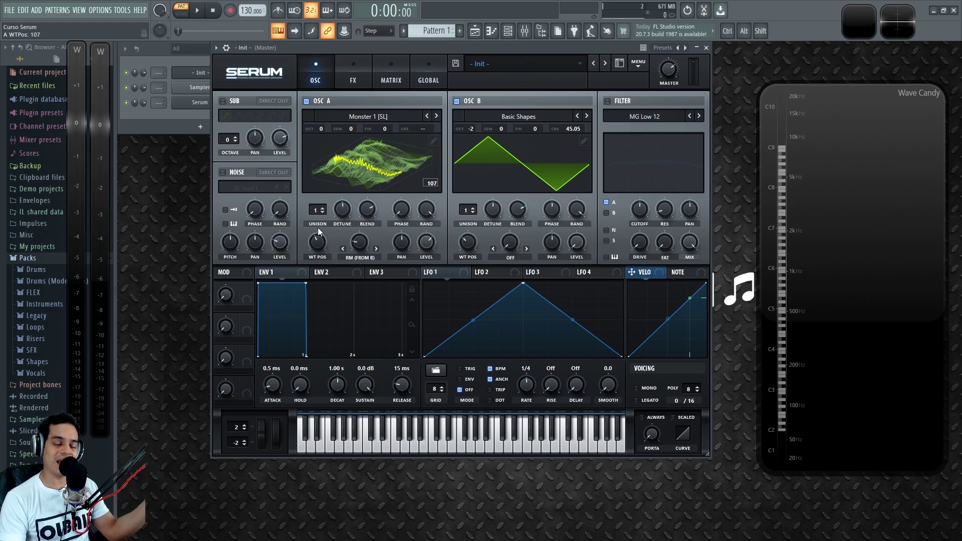